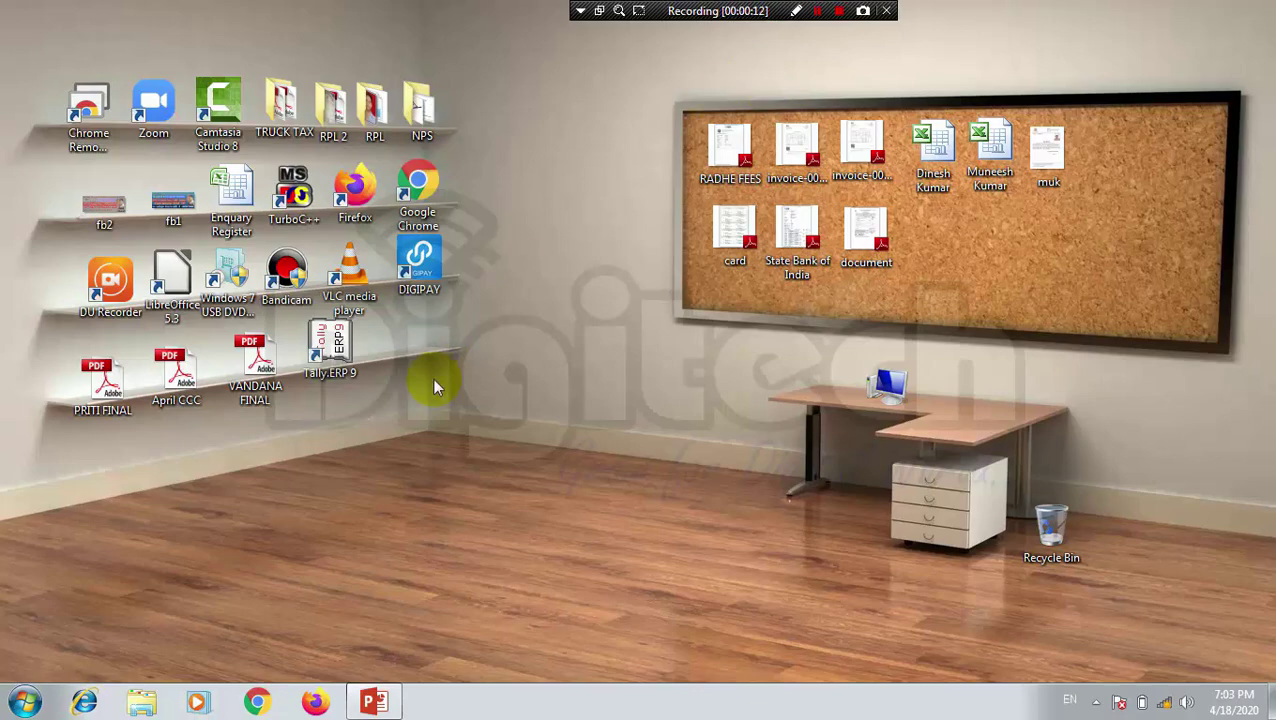
Step: Restore the minimized 'TALLY ERP 9 CLASS - 3' PowerPoint presentation from the taskbar
{"action": "left_click", "coordinate": [378, 700]}
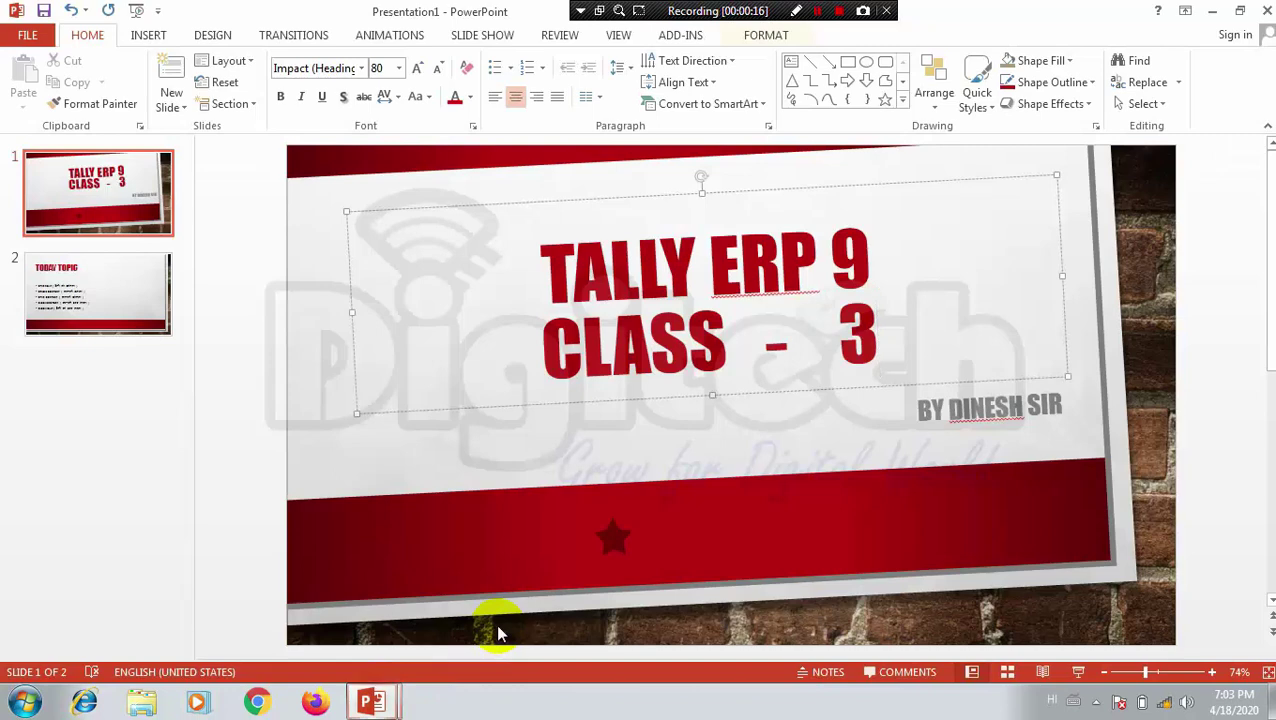
Step: Present the title slide and the TODAY TOPIC slide full screen, then exit the slide show
{"action": "key", "text": "F5"}
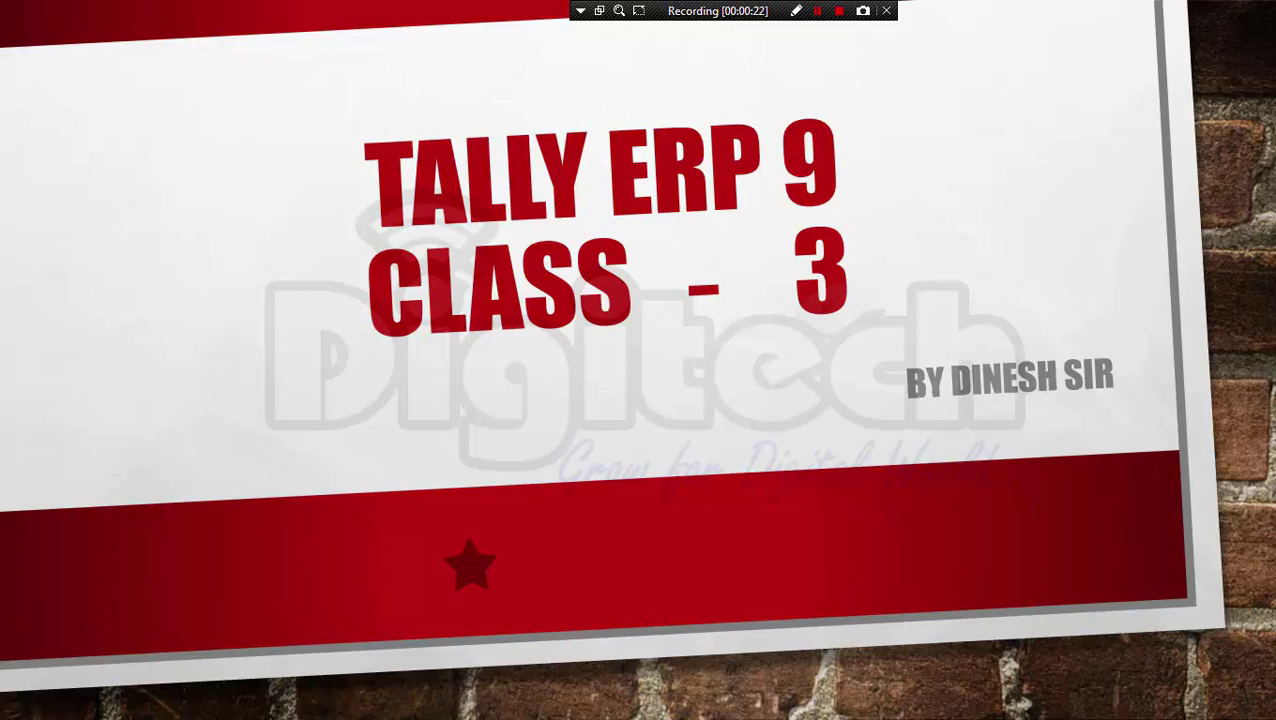
{"action": "key", "text": "Right"}
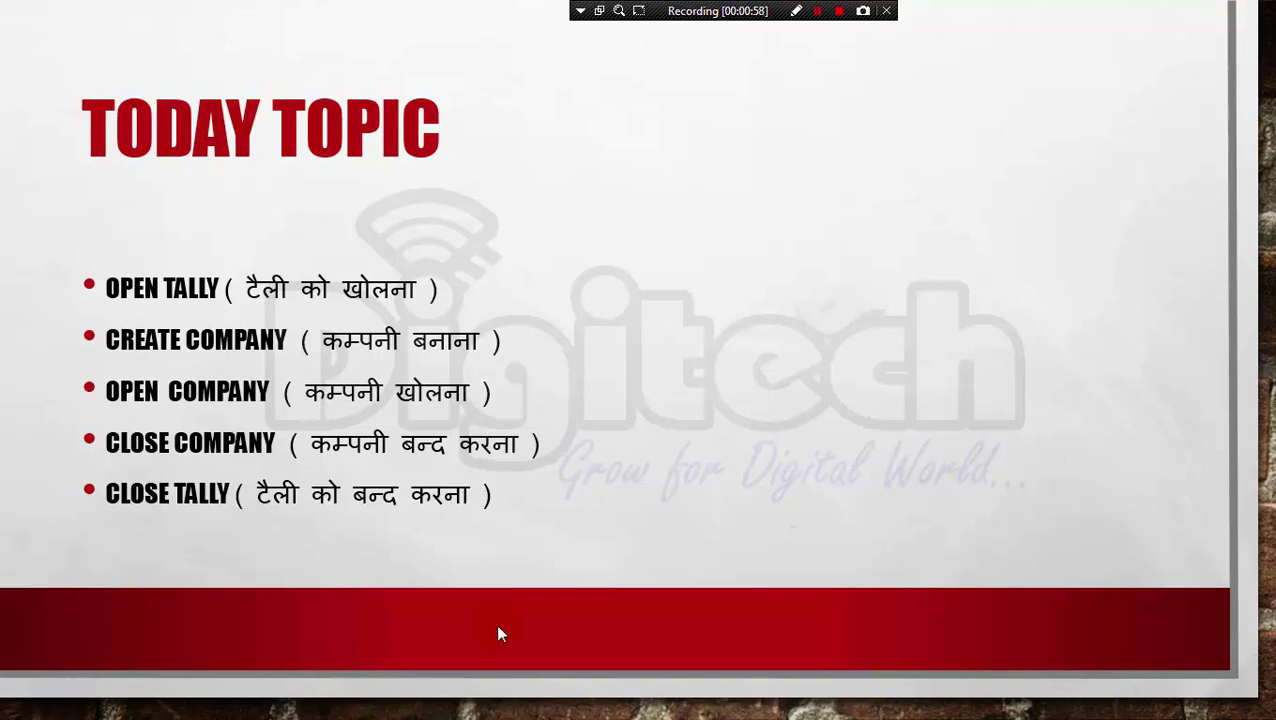
{"action": "key", "text": "Escape"}
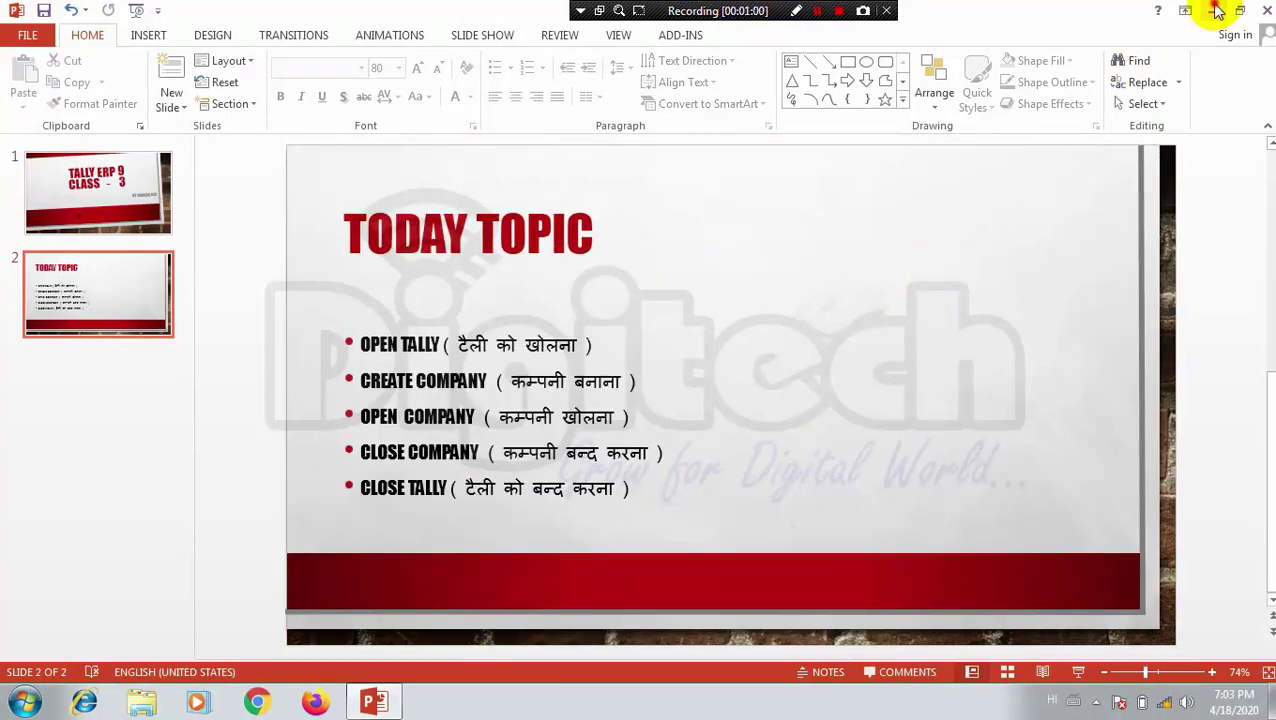
Step: Minimize PowerPoint and launch Tally.ERP 9 from its desktop shortcut
{"action": "left_click", "coordinate": [1216, 10]}
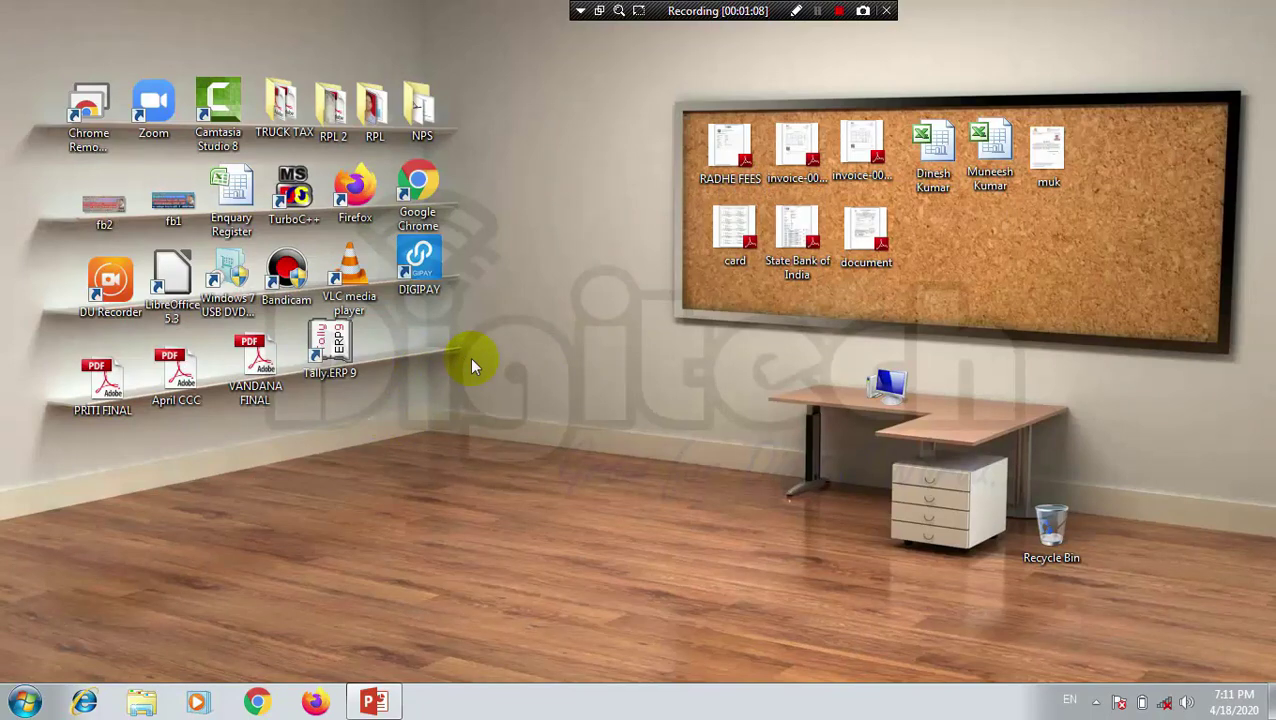
{"action": "double_click", "coordinate": [338, 352]}
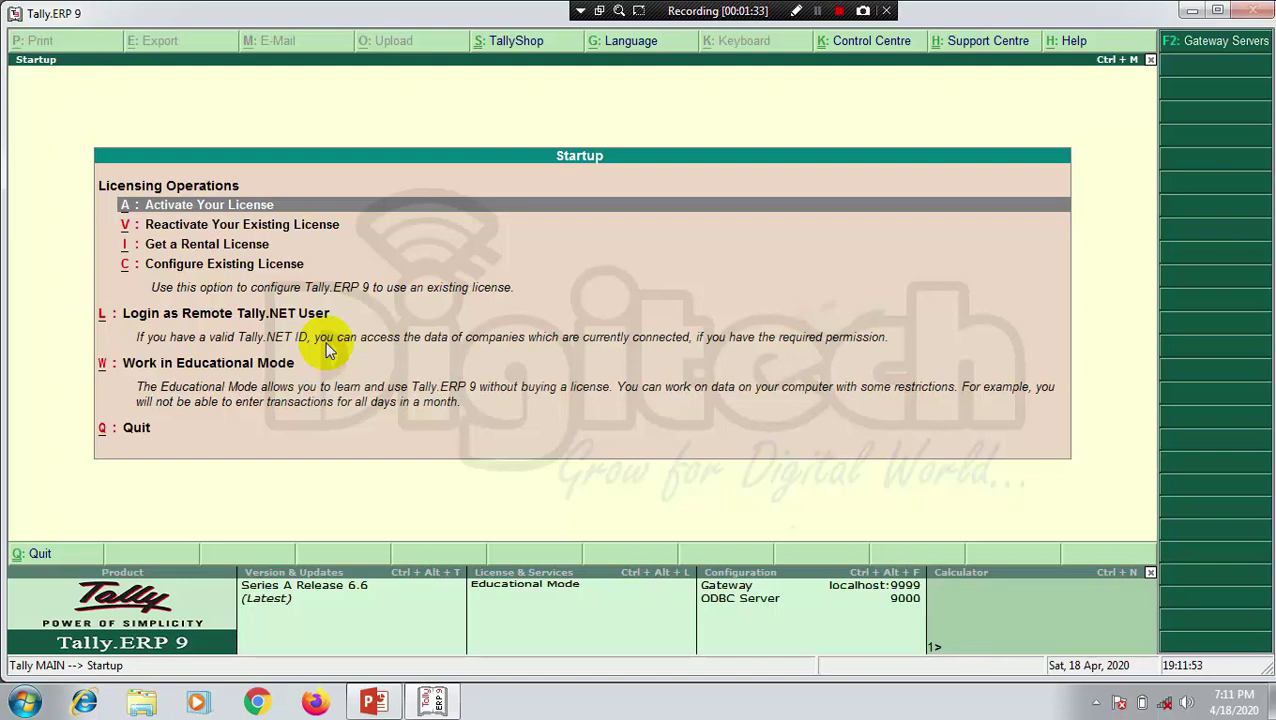
Step: Browse the Startup licensing options, then choose Work in Educational Mode
{"action": "key", "text": "Down"}
{"action": "key", "text": "Down"}
{"action": "key", "text": "Down"}
{"action": "key", "text": "Down"}
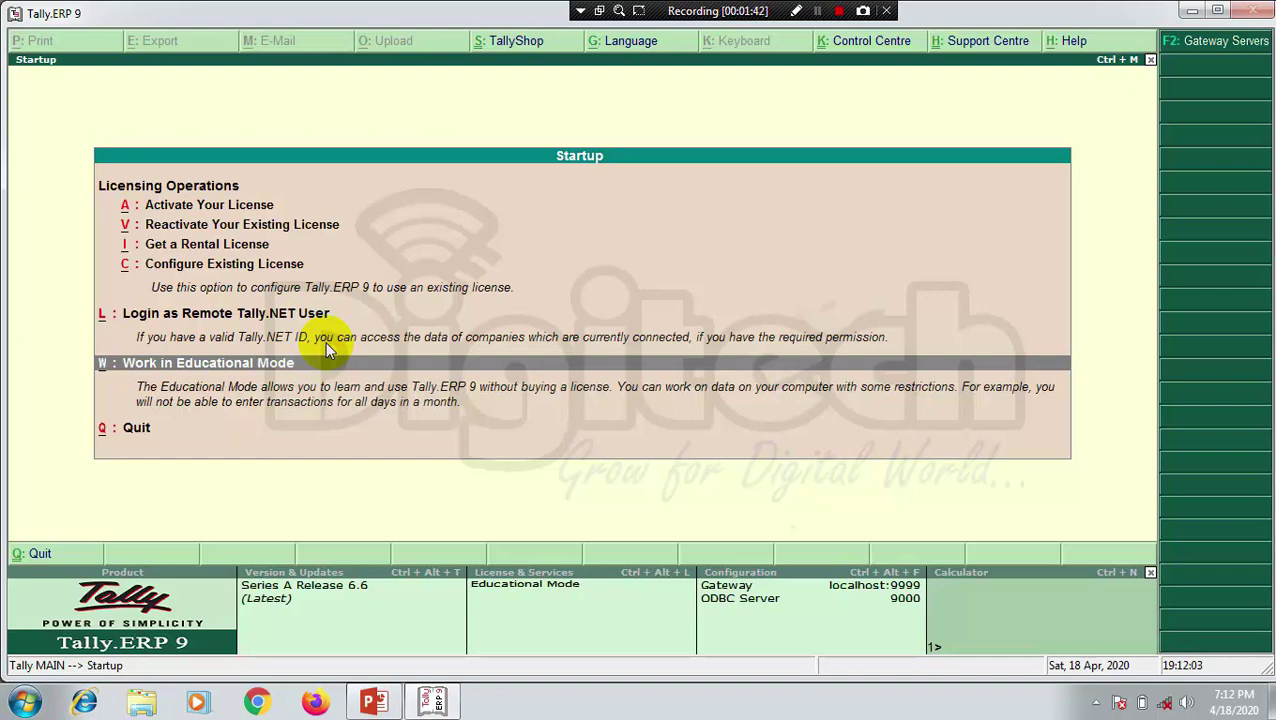
{"action": "key", "text": "Up"}
{"action": "key", "text": "Up"}
{"action": "key", "text": "Up"}
{"action": "key", "text": "Up"}
{"action": "key", "text": "Up"}
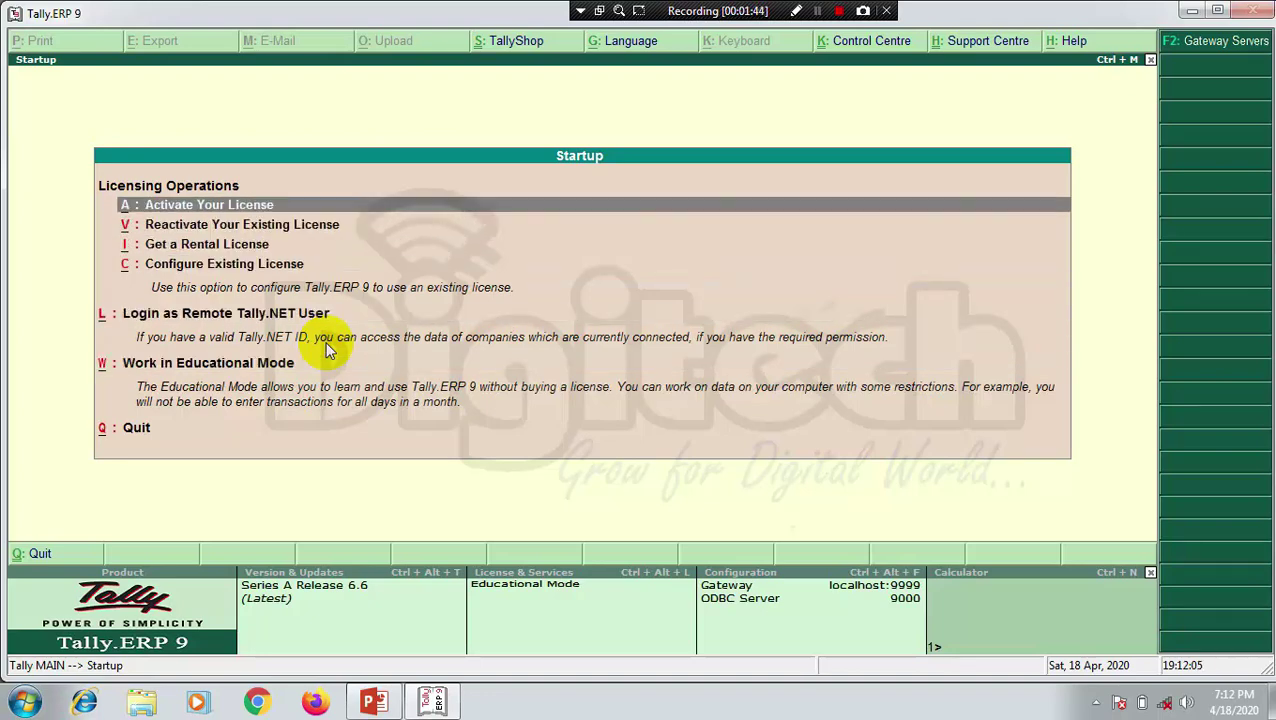
{"action": "key", "text": "Down"}
{"action": "key", "text": "Down"}
{"action": "key", "text": "Down"}
{"action": "key", "text": "Down"}
{"action": "key", "text": "Down"}
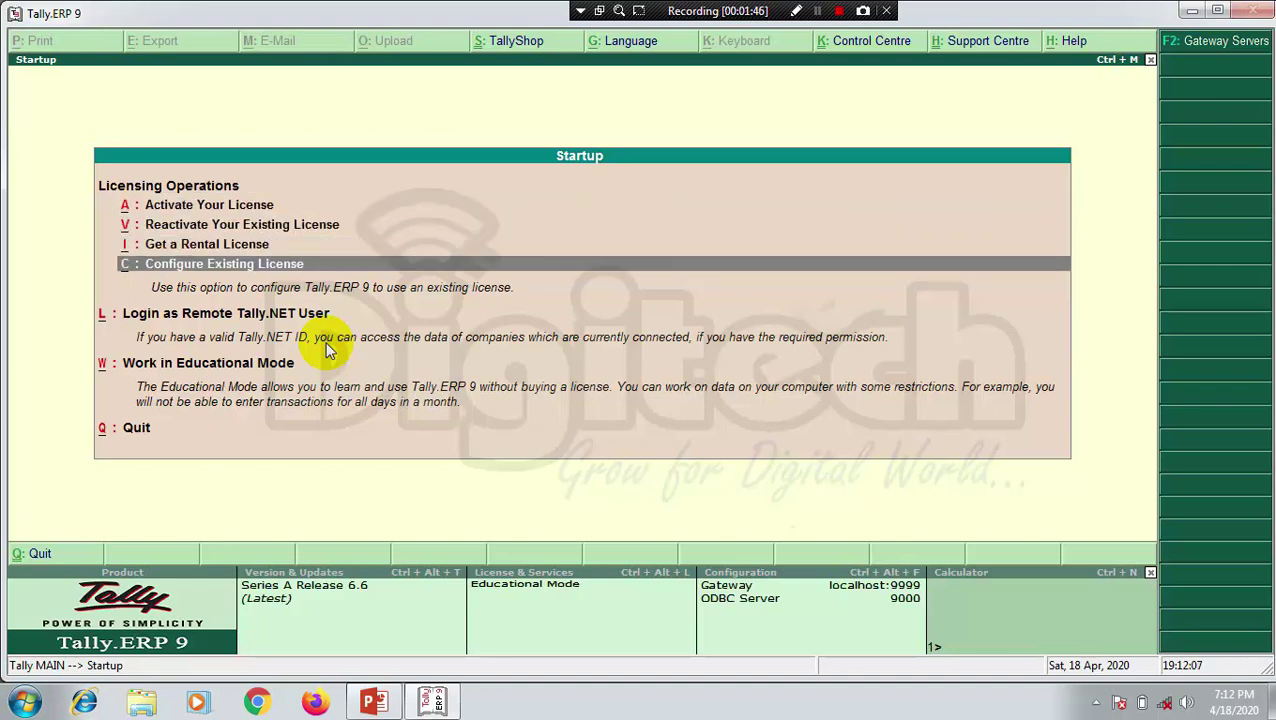
{"action": "key", "text": "Down"}
{"action": "key", "text": "Up"}
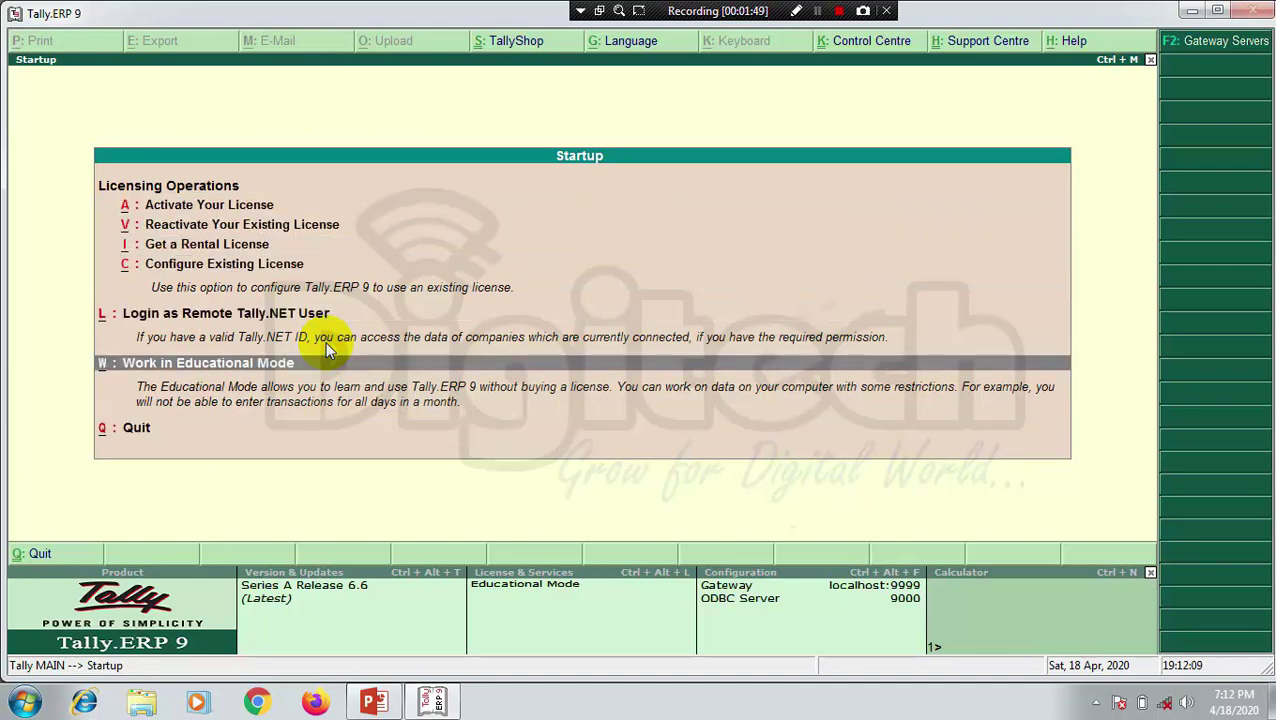
{"action": "key", "text": "Up"}
{"action": "key", "text": "Down"}
{"action": "key", "text": "Up"}
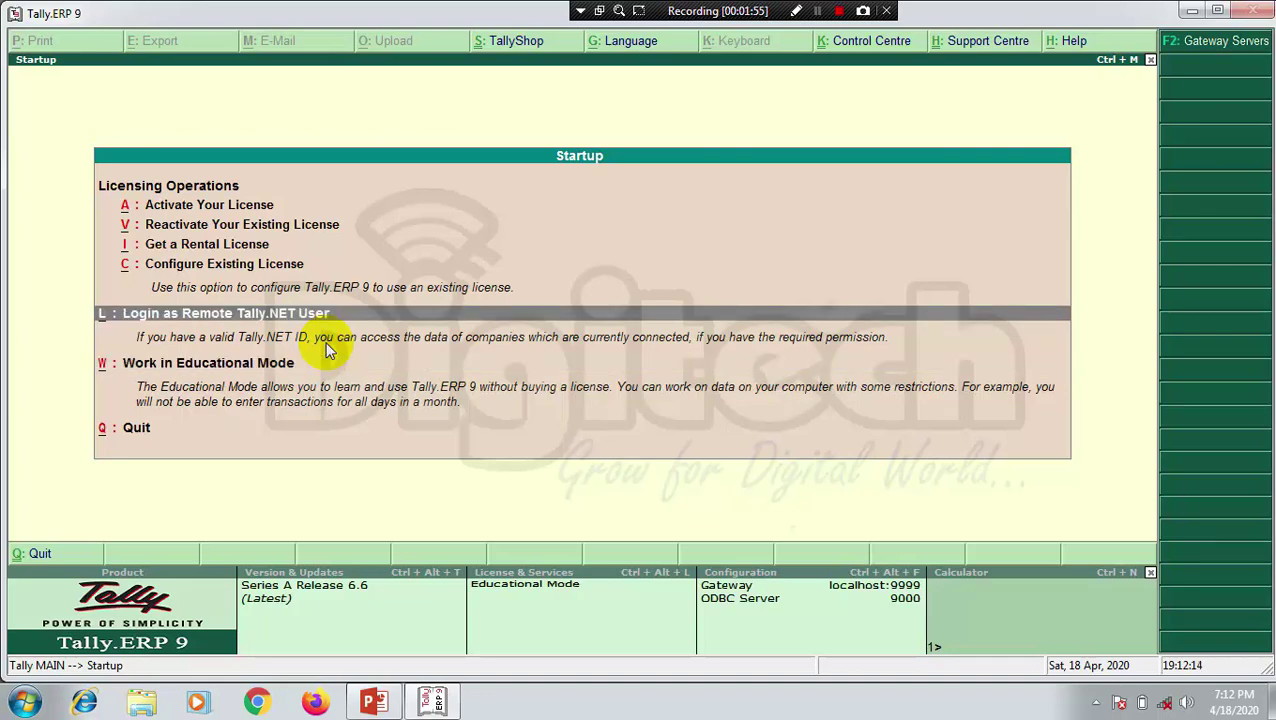
{"action": "key", "text": "Down"}
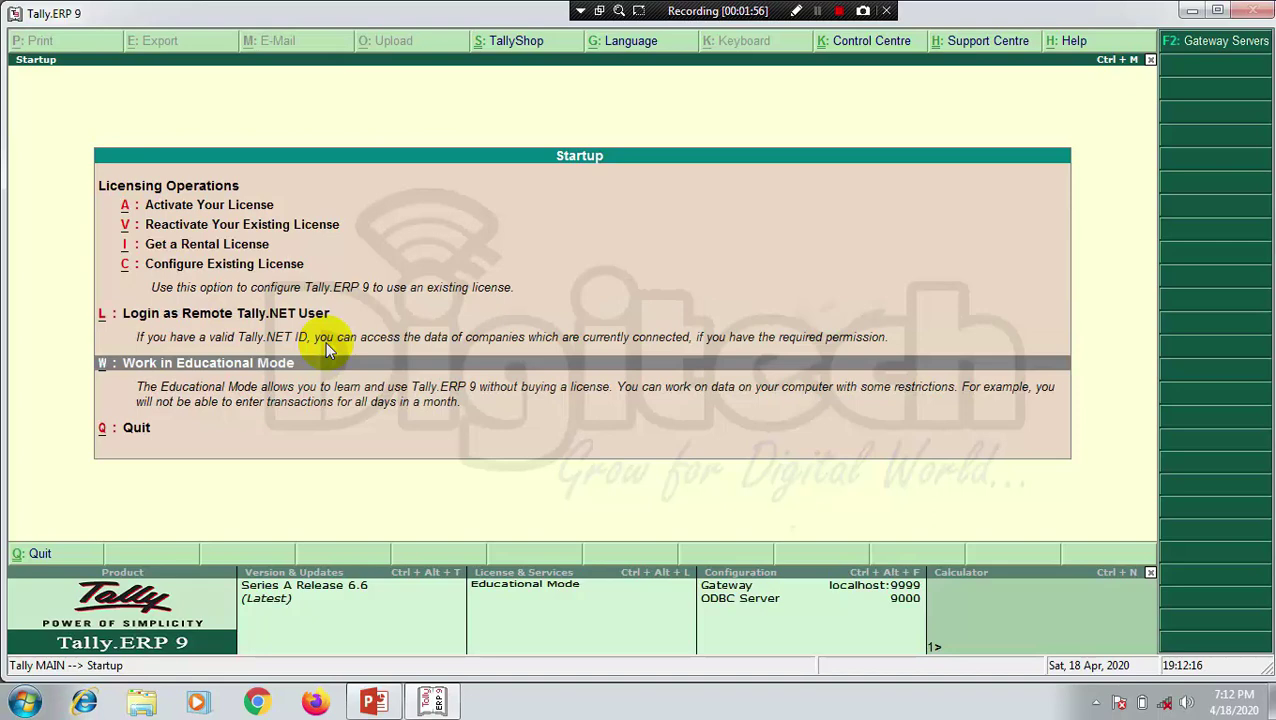
{"action": "key", "text": "Up"}
{"action": "key", "text": "Up"}
{"action": "key", "text": "Up"}
{"action": "key", "text": "Up"}
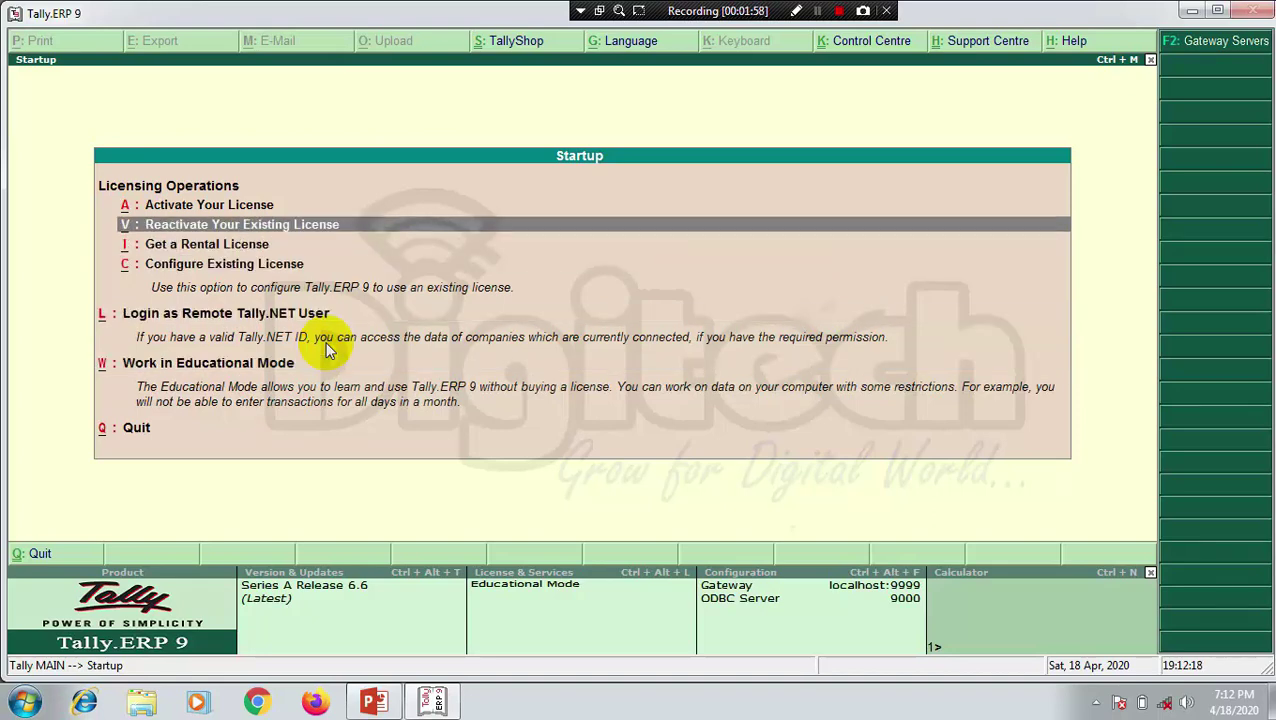
{"action": "key", "text": "Down"}
{"action": "key", "text": "Down"}
{"action": "key", "text": "Down"}
{"action": "key", "text": "Down"}
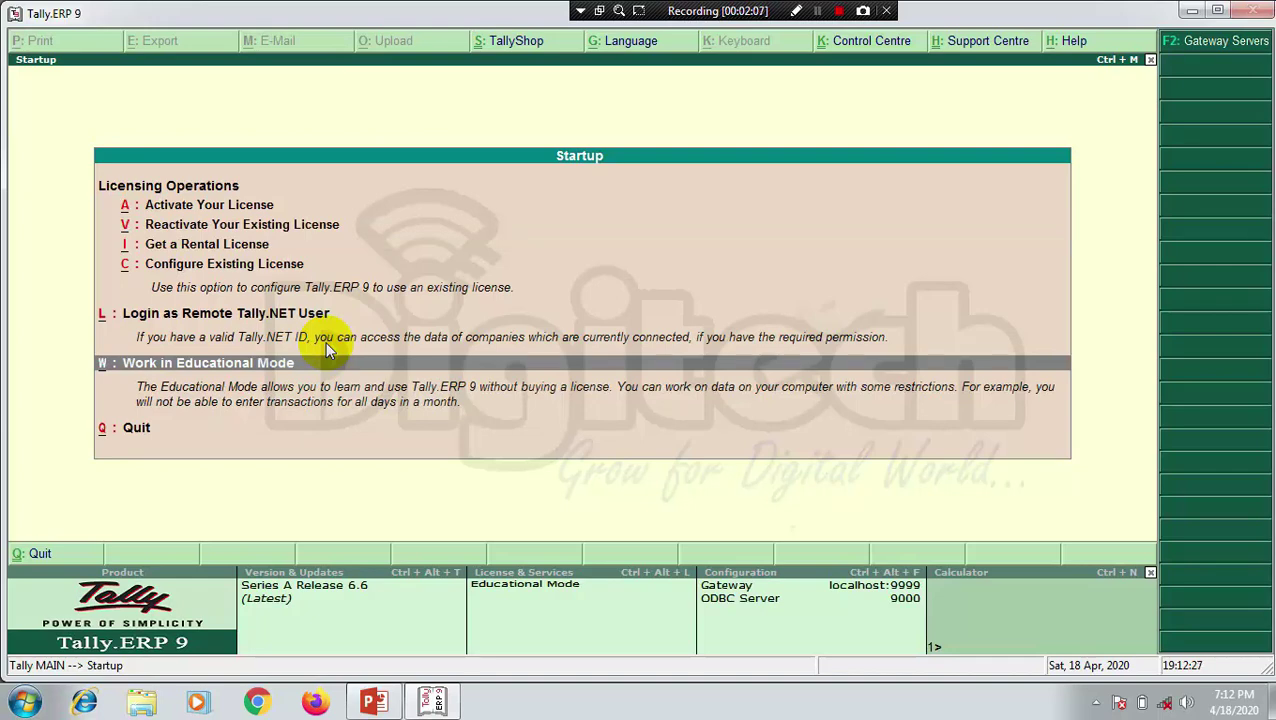
{"action": "key", "text": "Return"}
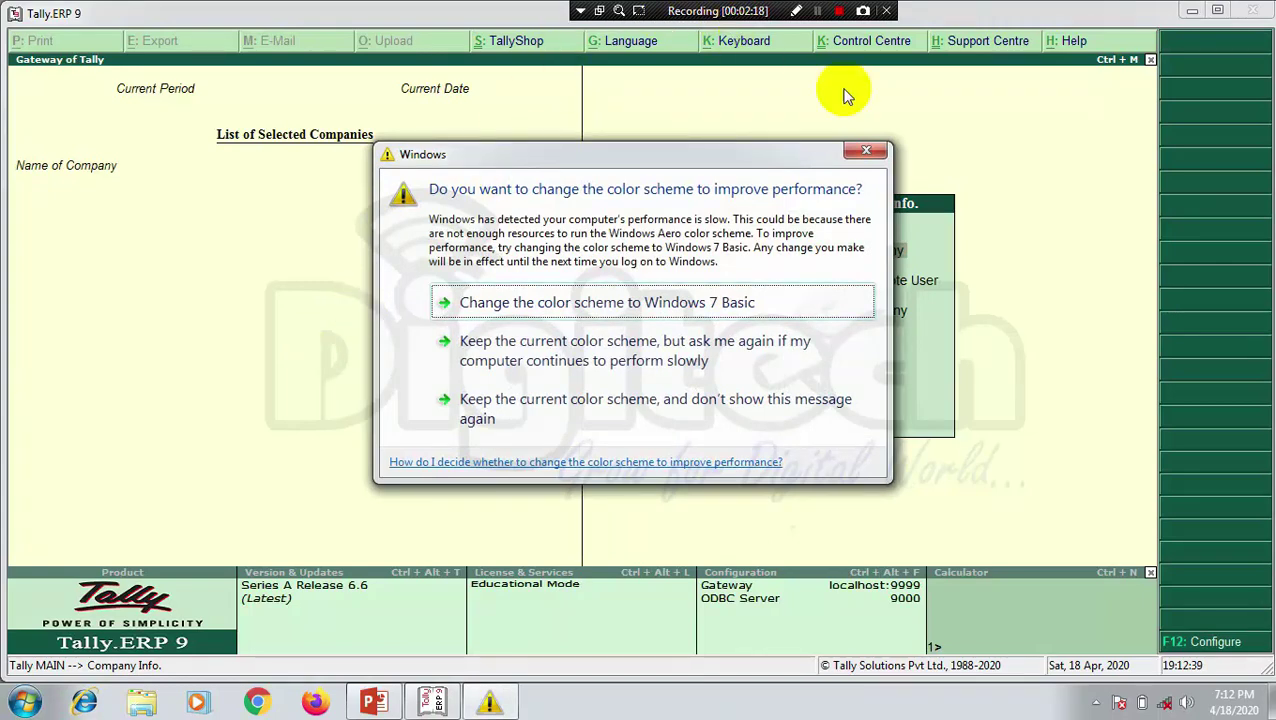
Step: Dismiss the Windows colour-scheme warning and browse the Company Info. options
{"action": "left_click", "coordinate": [870, 153]}
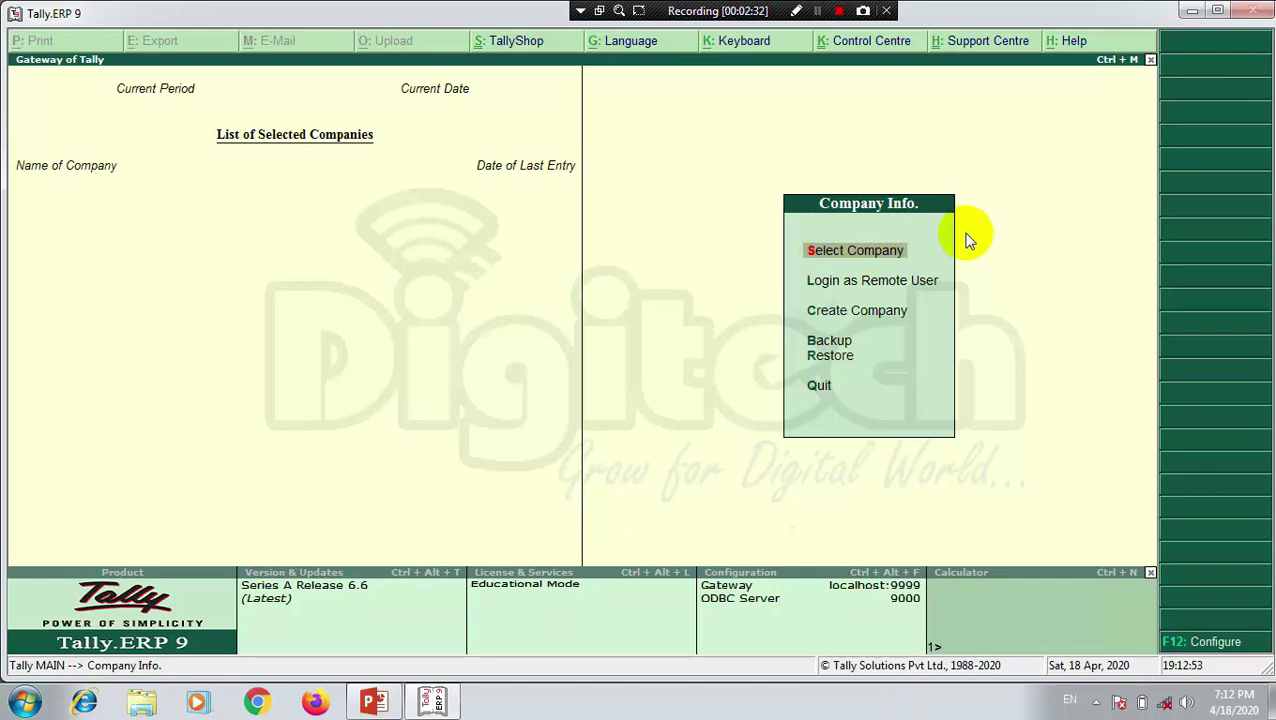
{"action": "key", "text": "Down"}
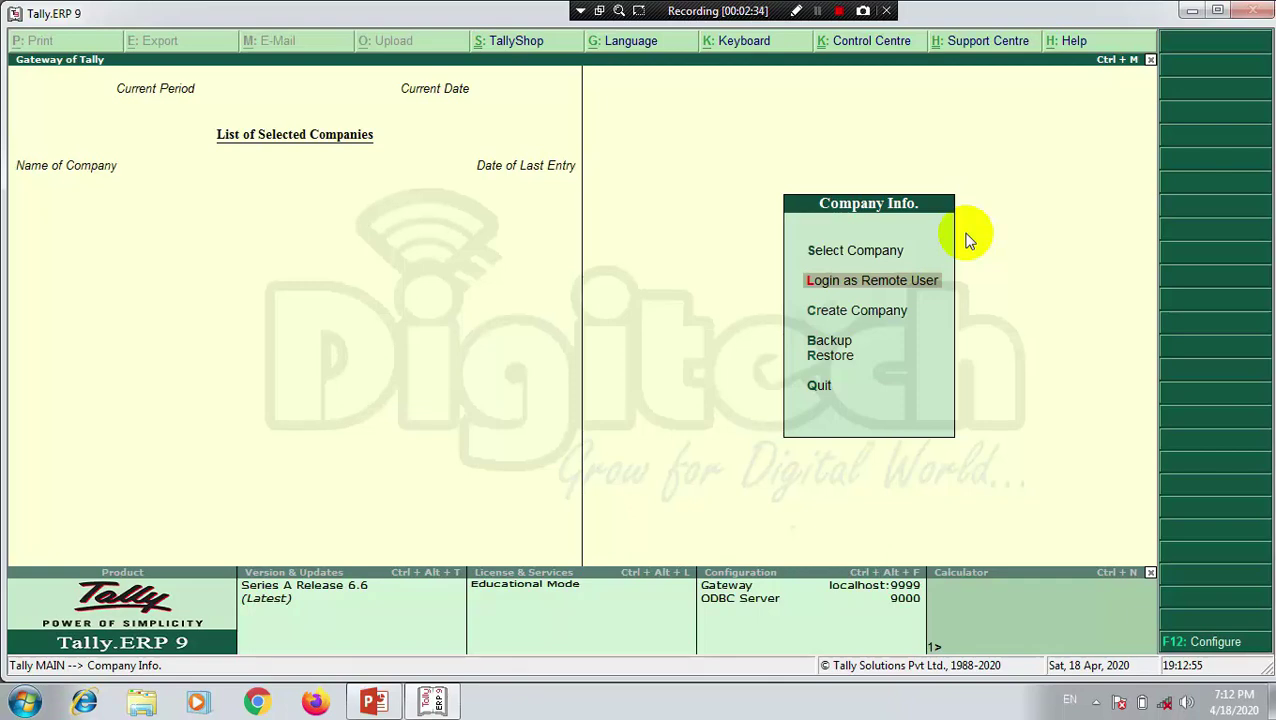
{"action": "key", "text": "Down"}
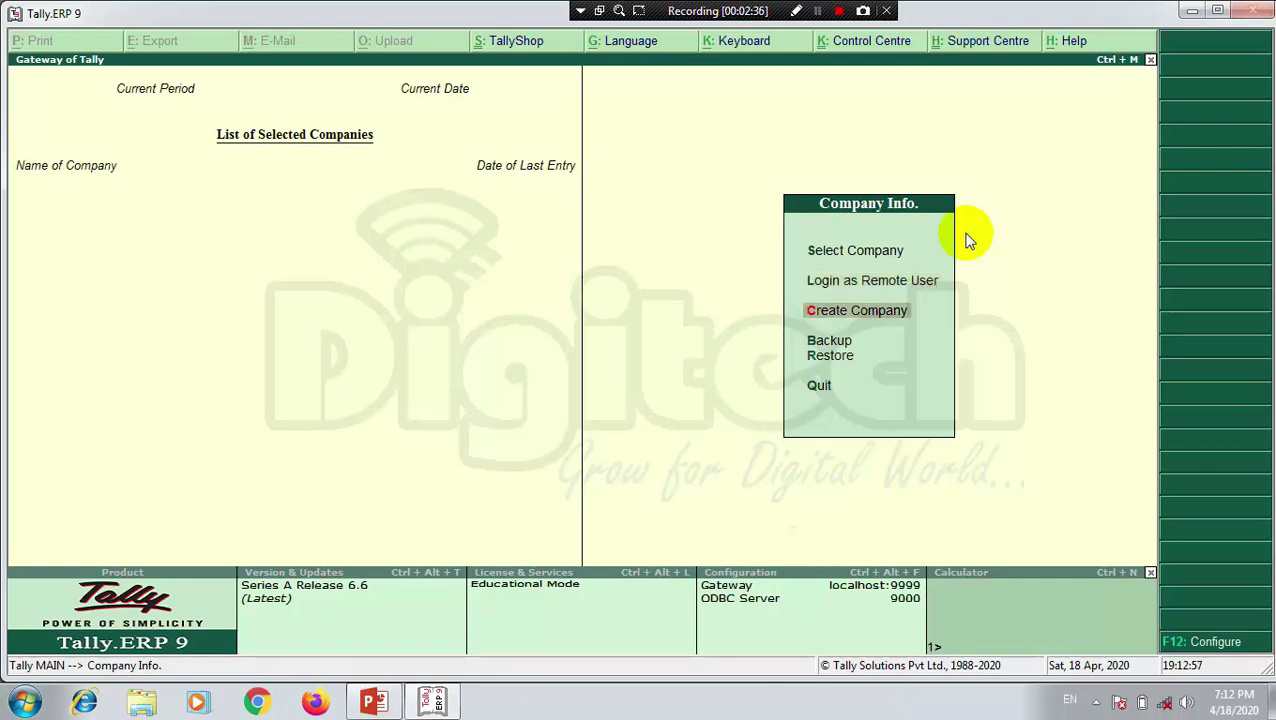
{"action": "key", "text": "Down"}
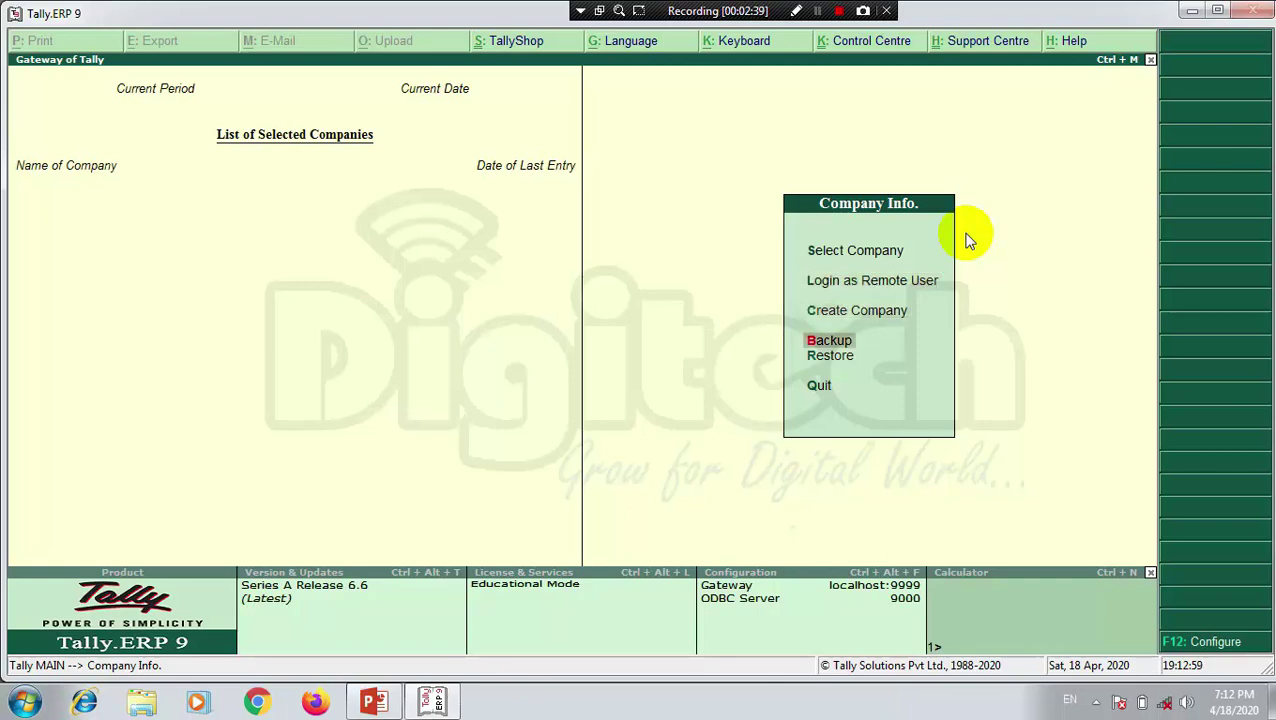
{"action": "key", "text": "Down"}
{"action": "key", "text": "Down"}
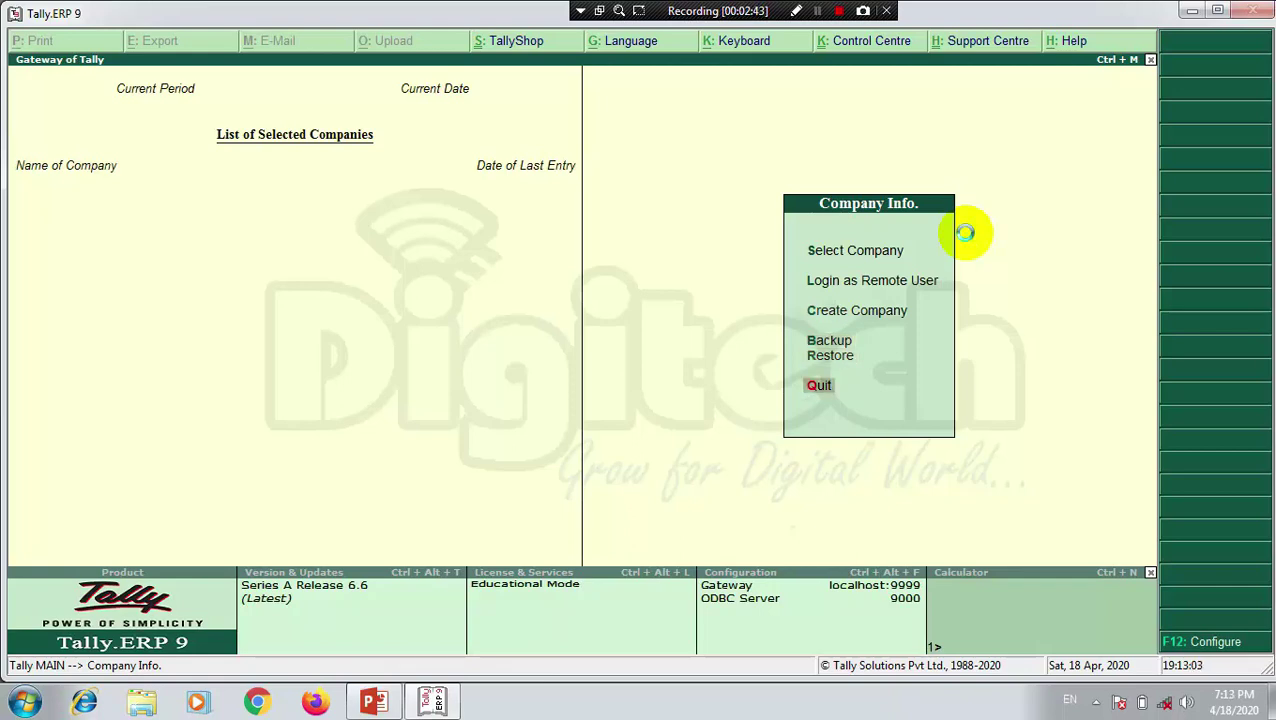
Step: Open Select Company to confirm no companies exist, then close the empty list
{"action": "key", "text": "s"}
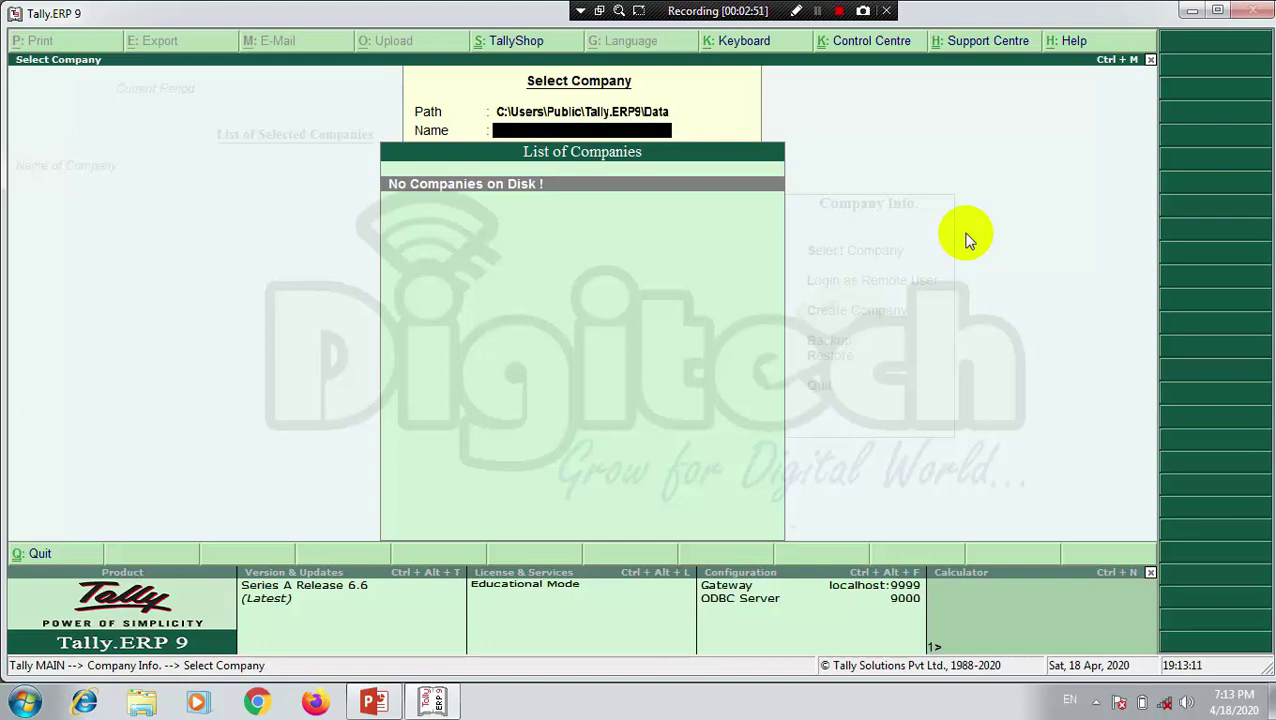
{"action": "key", "text": "Escape"}
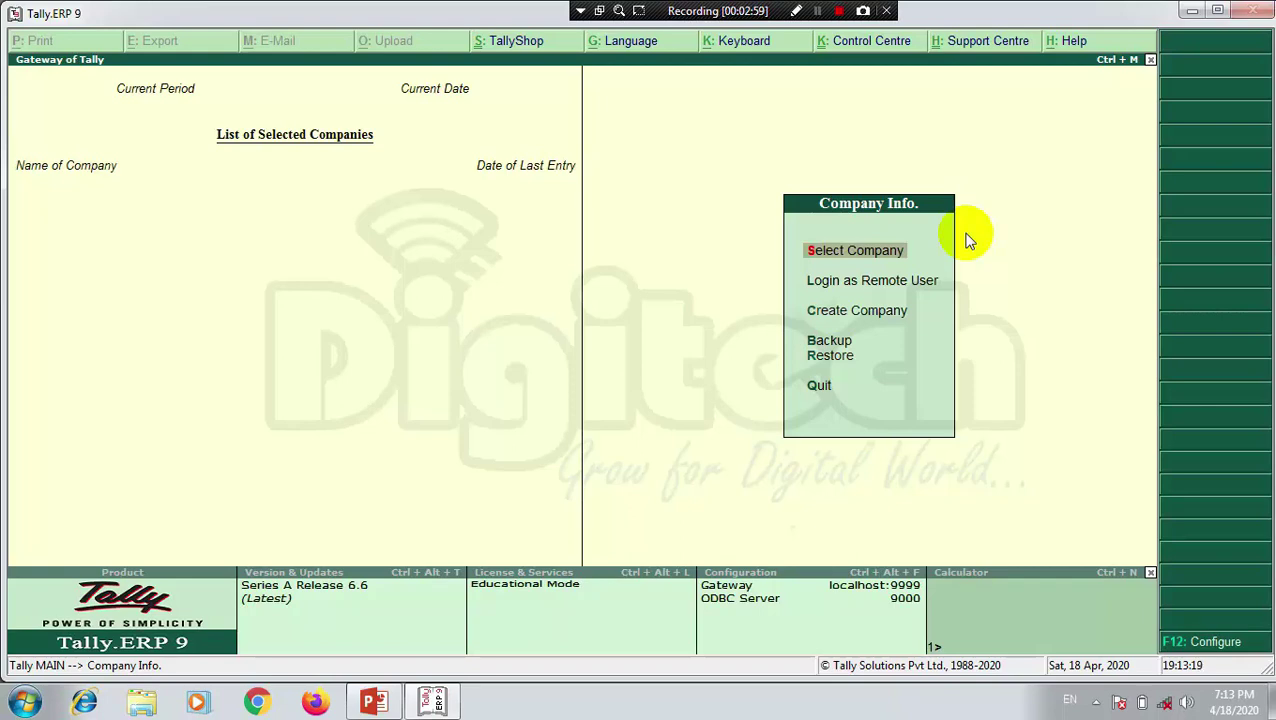
{"action": "key", "text": "Down"}
{"action": "key", "text": "Down"}
{"action": "key", "text": "Down"}
{"action": "key", "text": "Down"}
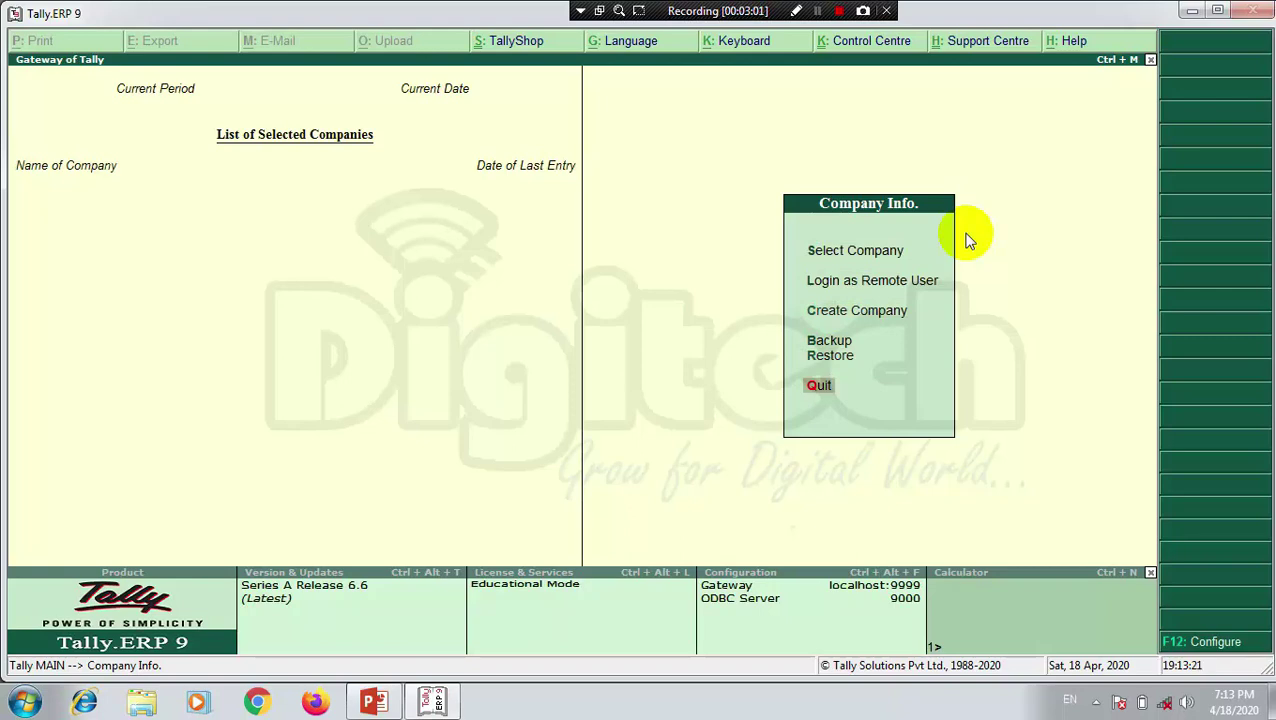
Step: Quit Tally.ERP 9, answering Yes to the Quit? prompt
{"action": "key", "text": "Return"}
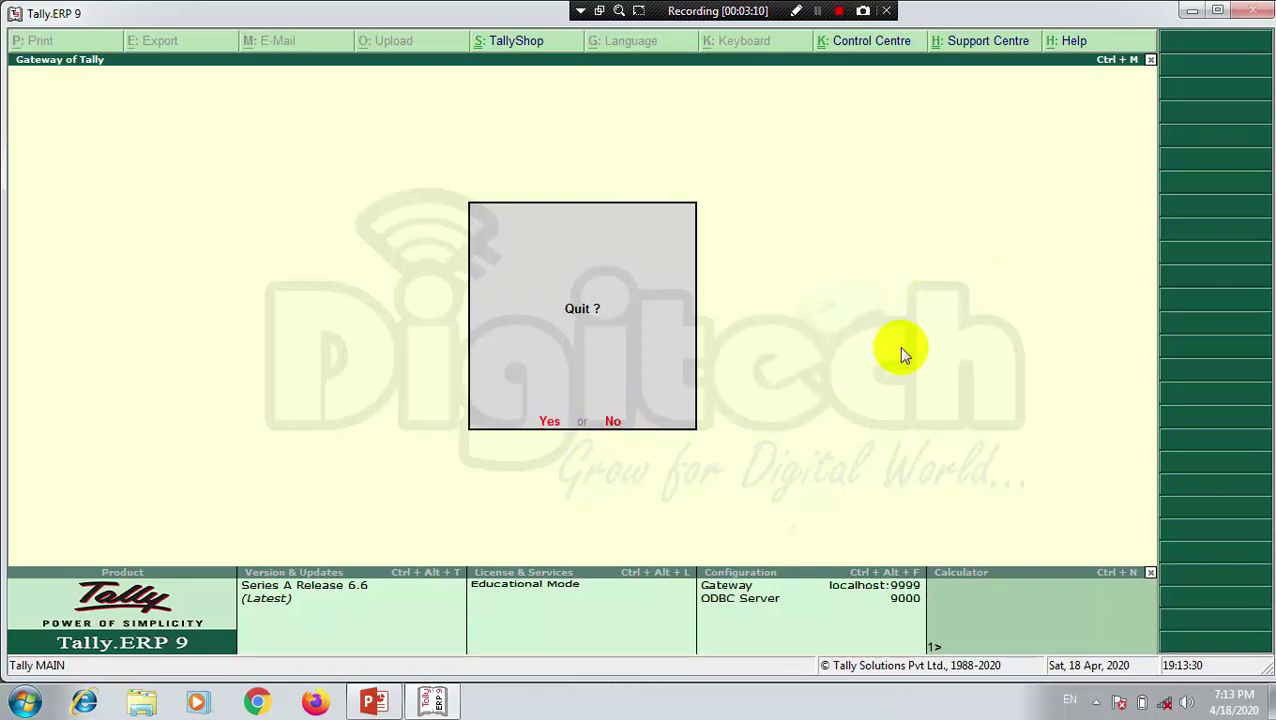
{"action": "key", "text": "y"}
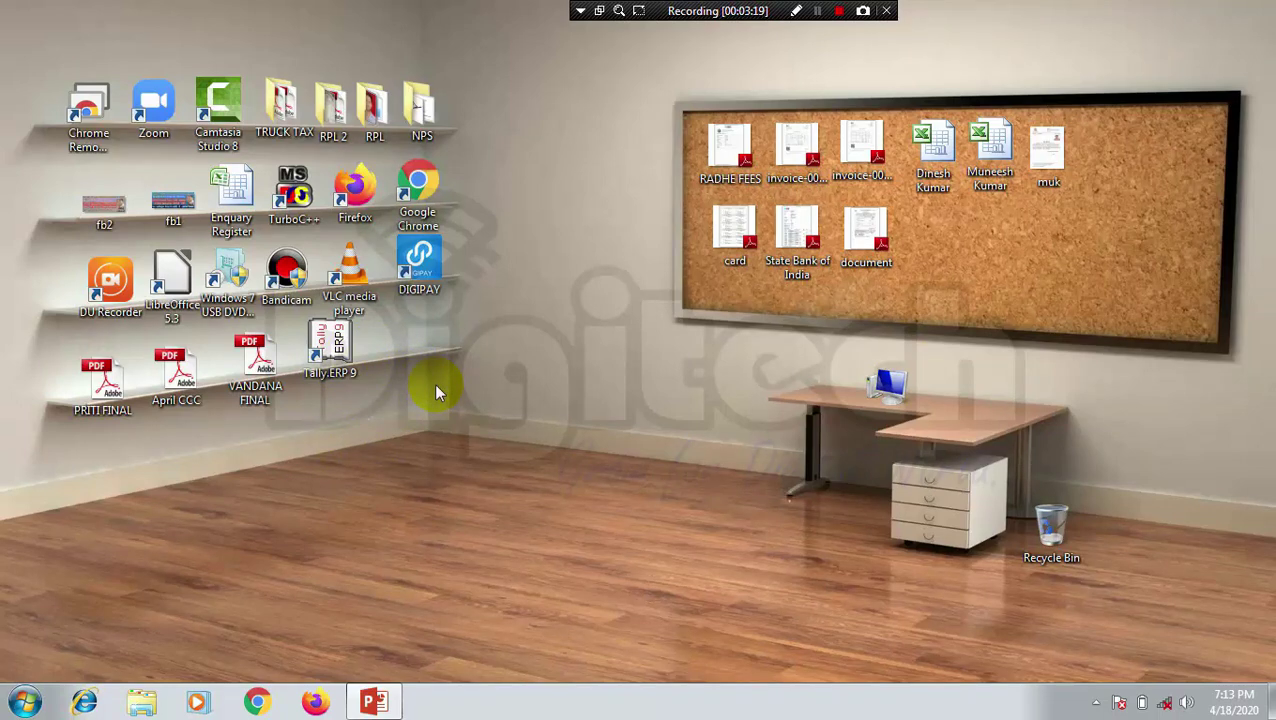
Step: Drag Tally.ERP 9 from the All Programs folder onto the desktop as a shortcut
{"action": "left_click", "coordinate": [24, 703]}
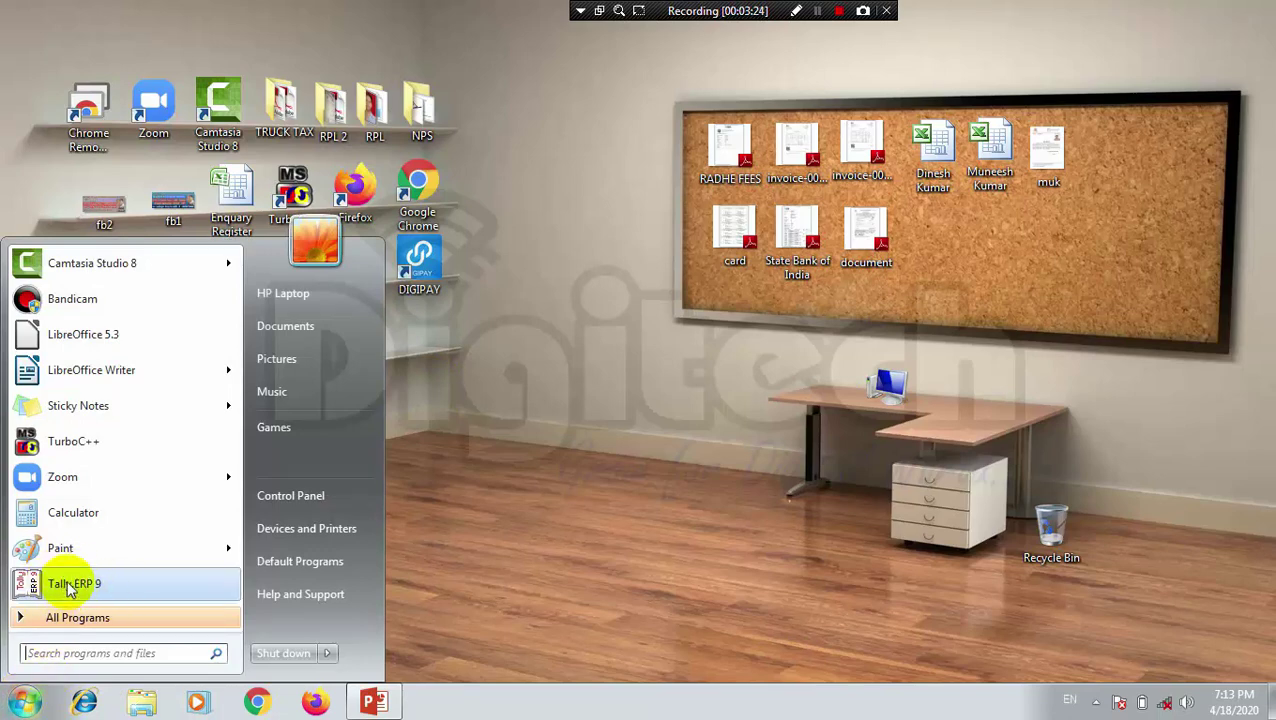
{"action": "left_click", "coordinate": [20, 619]}
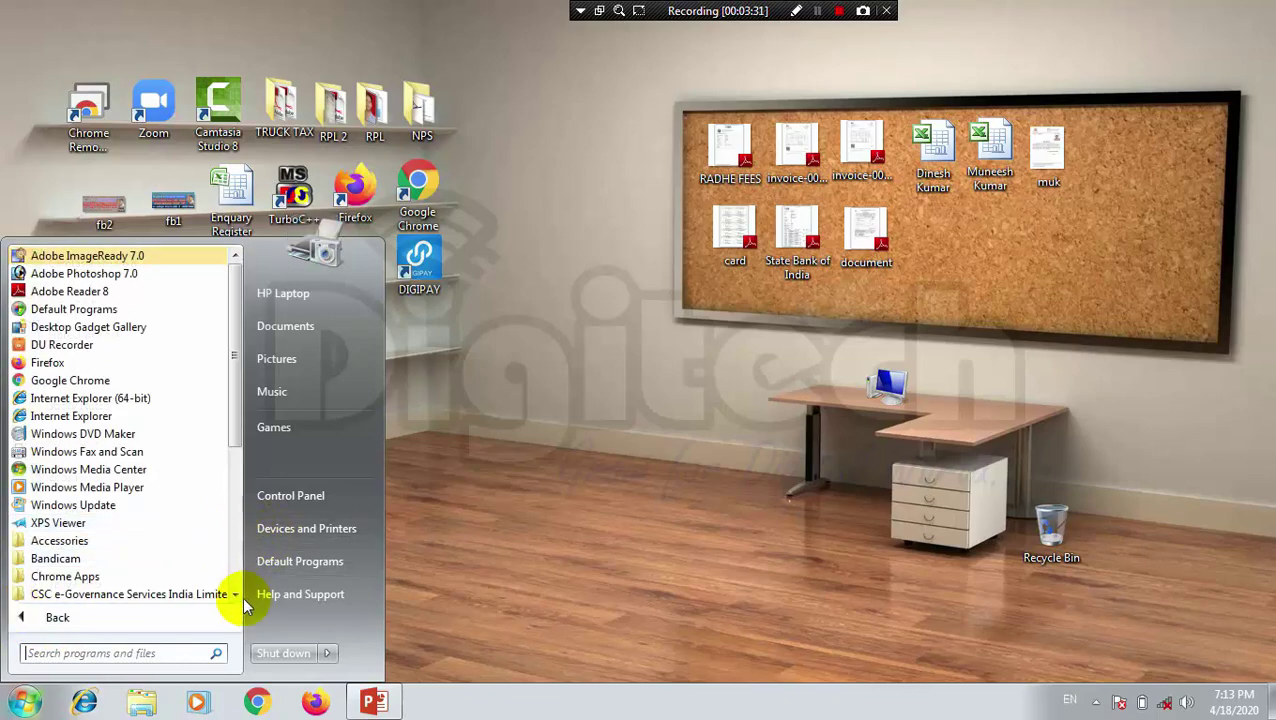
{"action": "left_click_drag", "start_coordinate": [236, 595], "coordinate": [238, 602]}
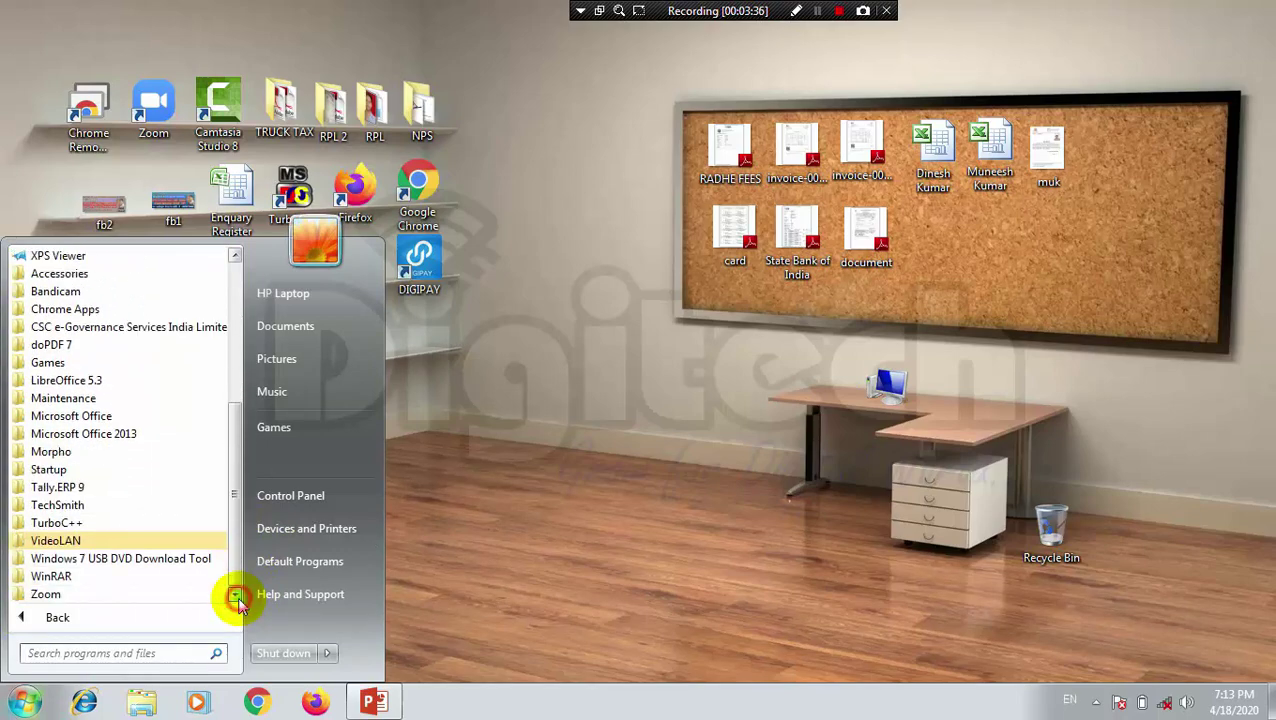
{"action": "left_click", "coordinate": [112, 490]}
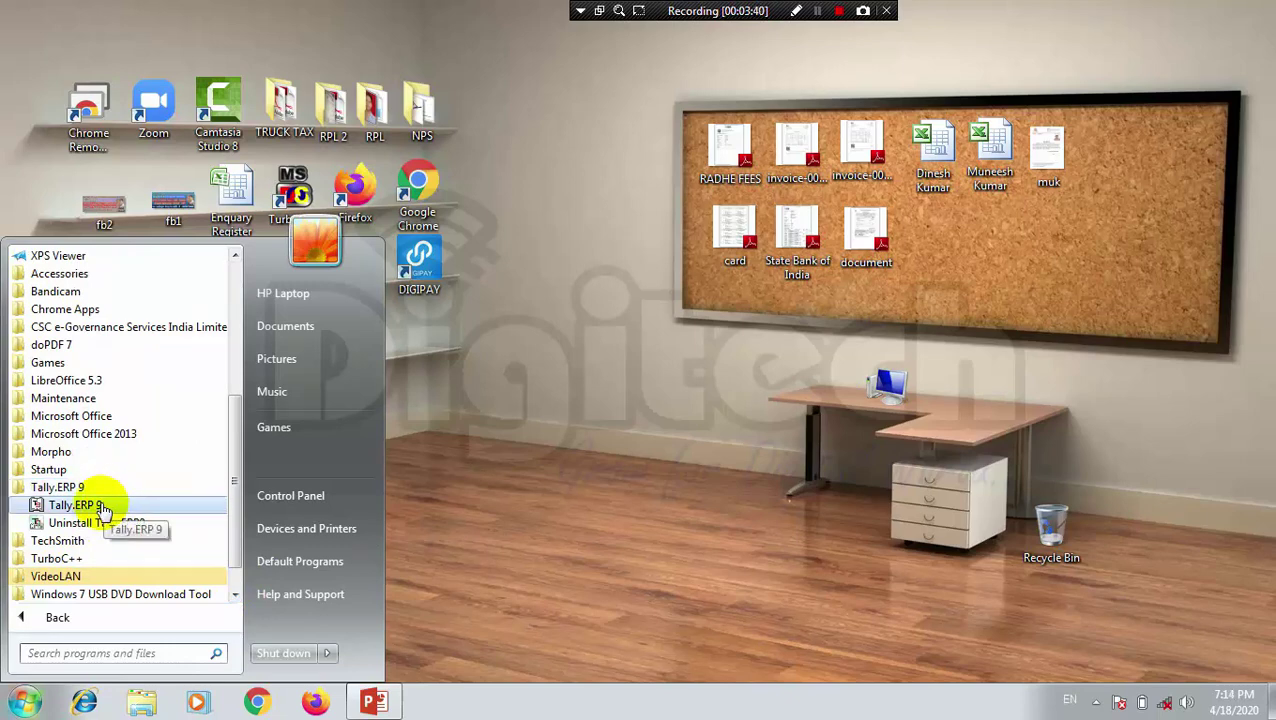
{"action": "left_click_drag", "start_coordinate": [103, 508], "coordinate": [552, 457]}
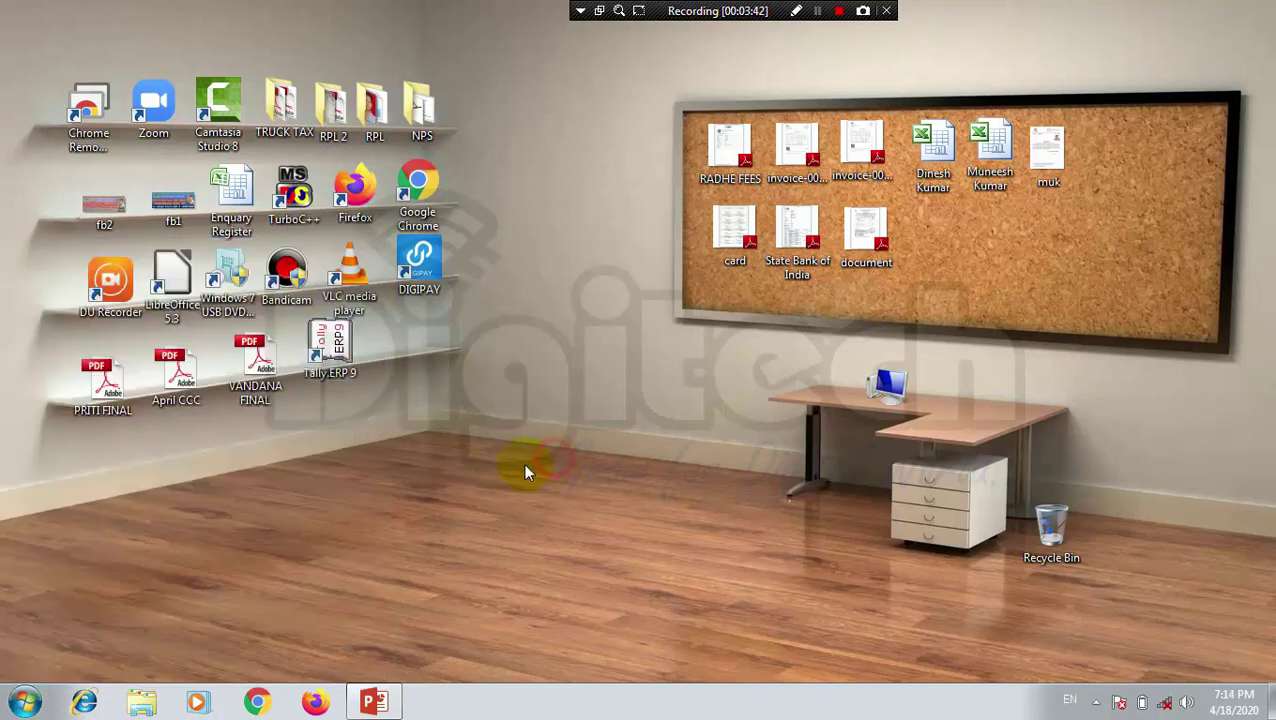
Step: Search the Start menu for 'tal' and launch Tally.ERP 9 from the results
{"action": "left_click", "coordinate": [24, 703]}
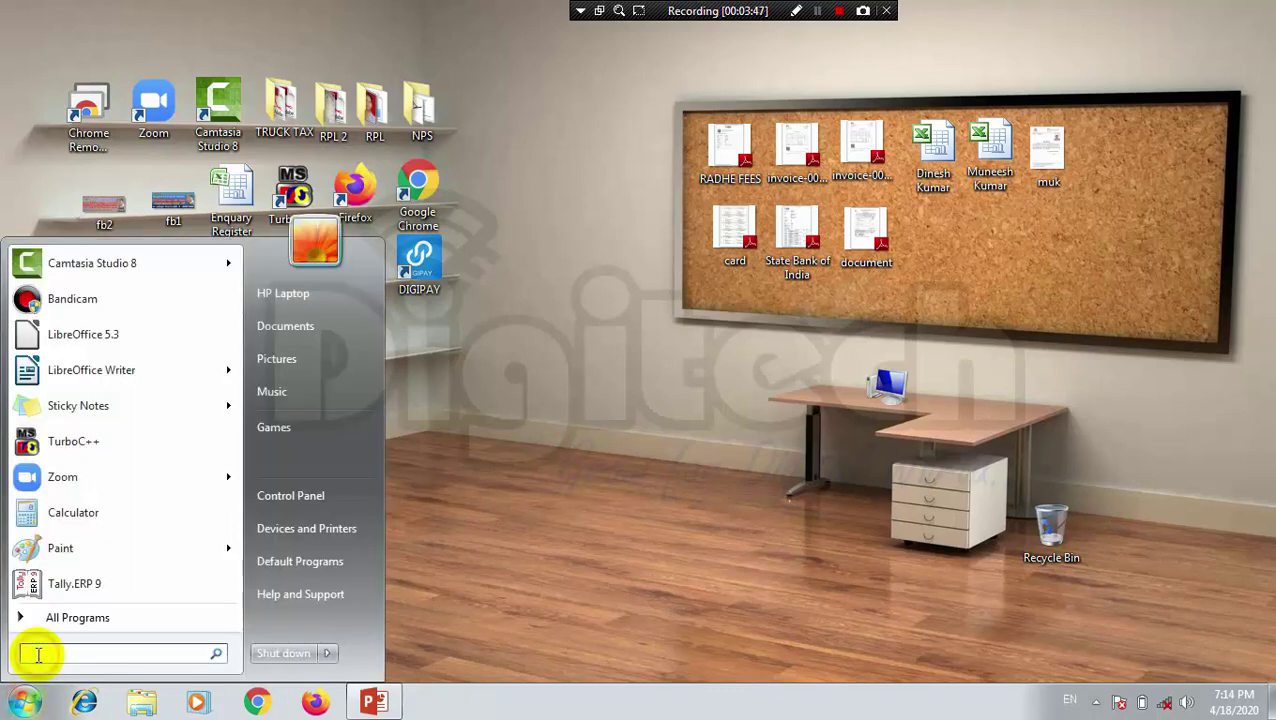
{"action": "type", "text": "ta"}
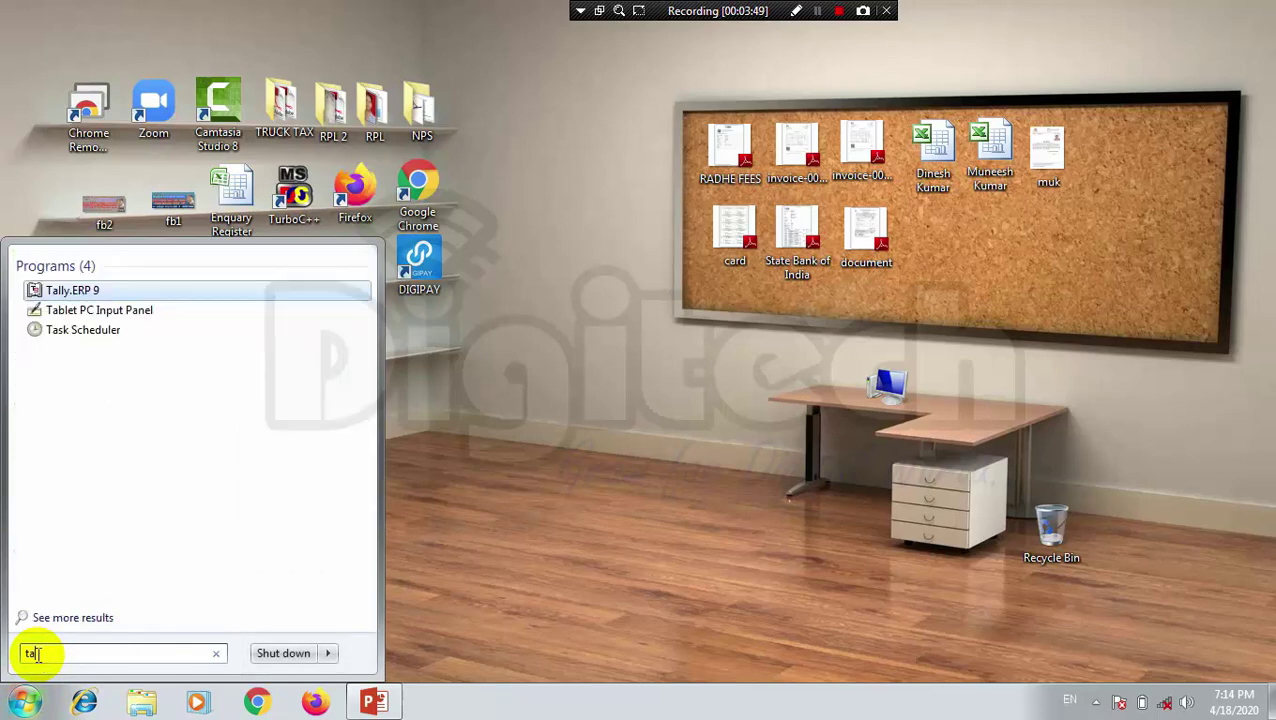
{"action": "type", "text": "l"}
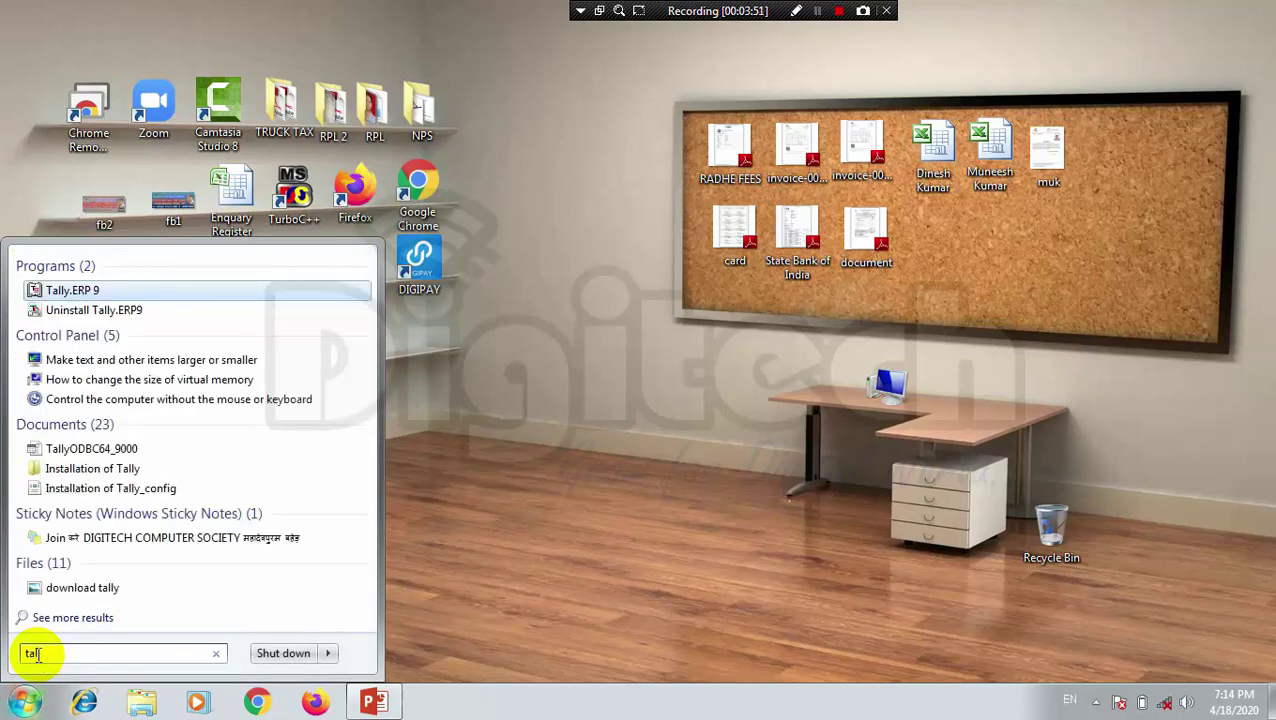
{"action": "left_click", "coordinate": [83, 289]}
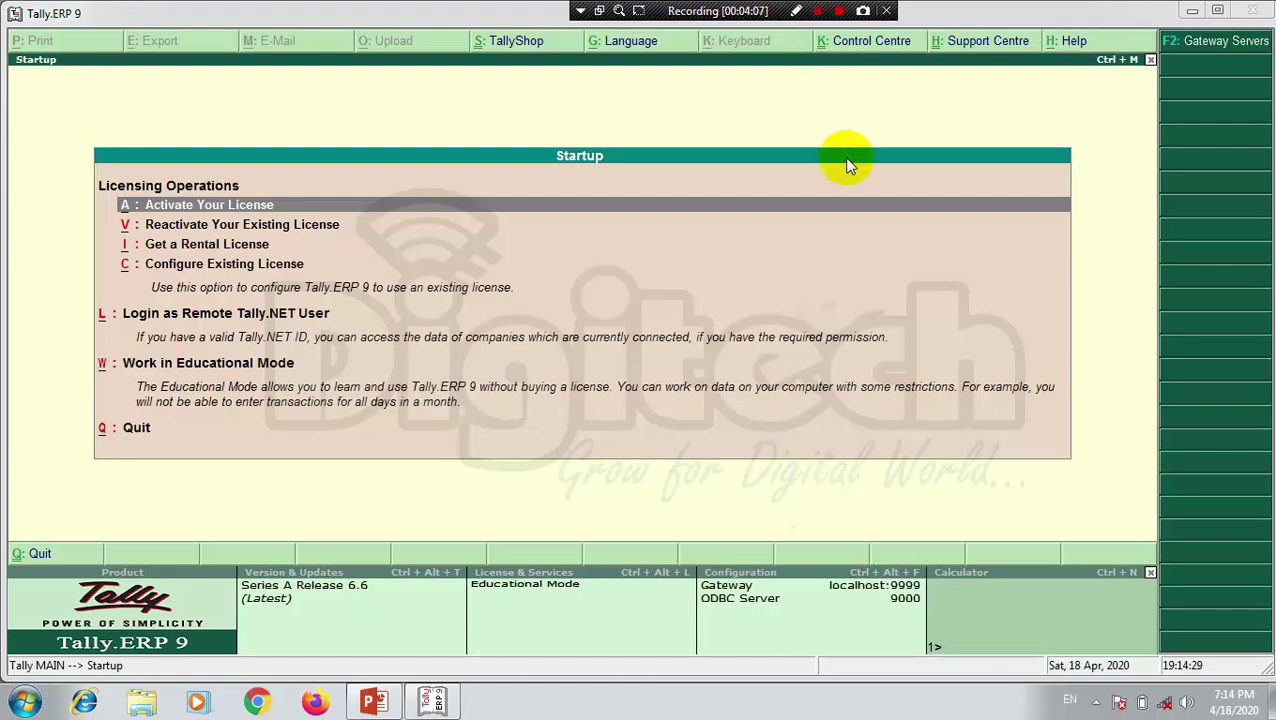
Step: Choose Work in Educational Mode on the Startup screen to reach Company Info
{"action": "left_click", "coordinate": [846, 163]}
{"action": "key", "text": "w"}
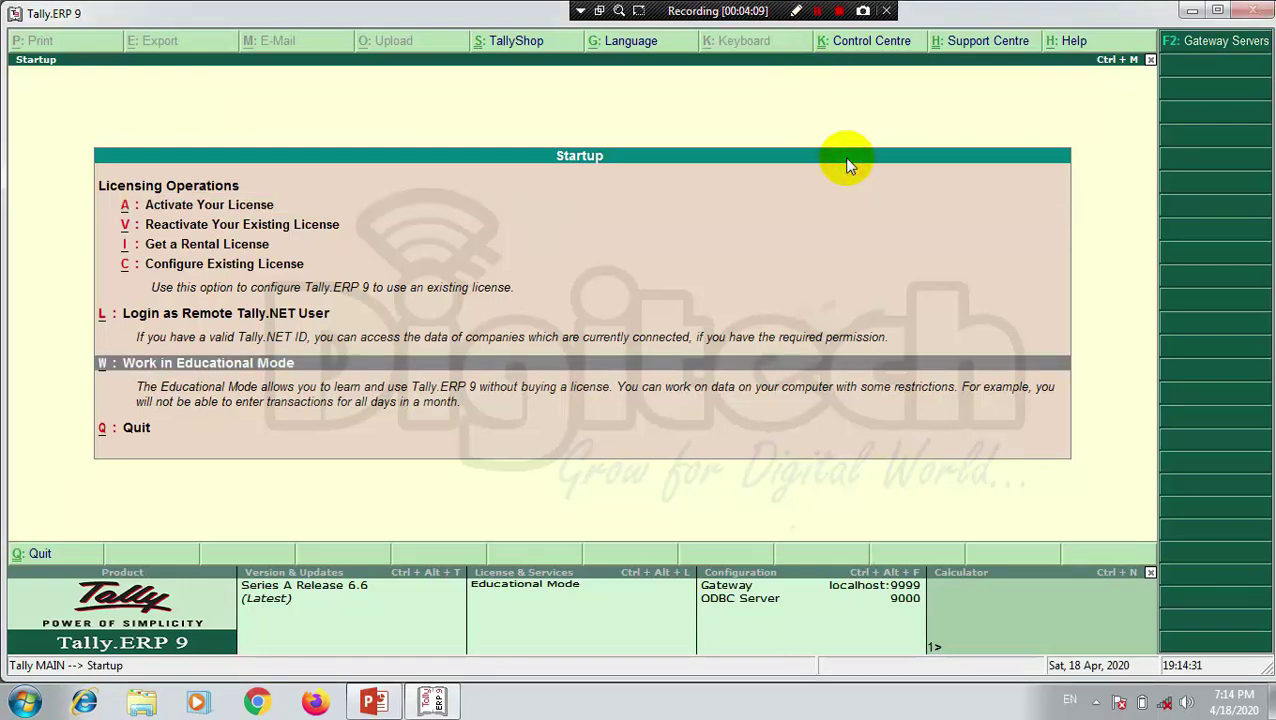
{"action": "key", "text": "Return"}
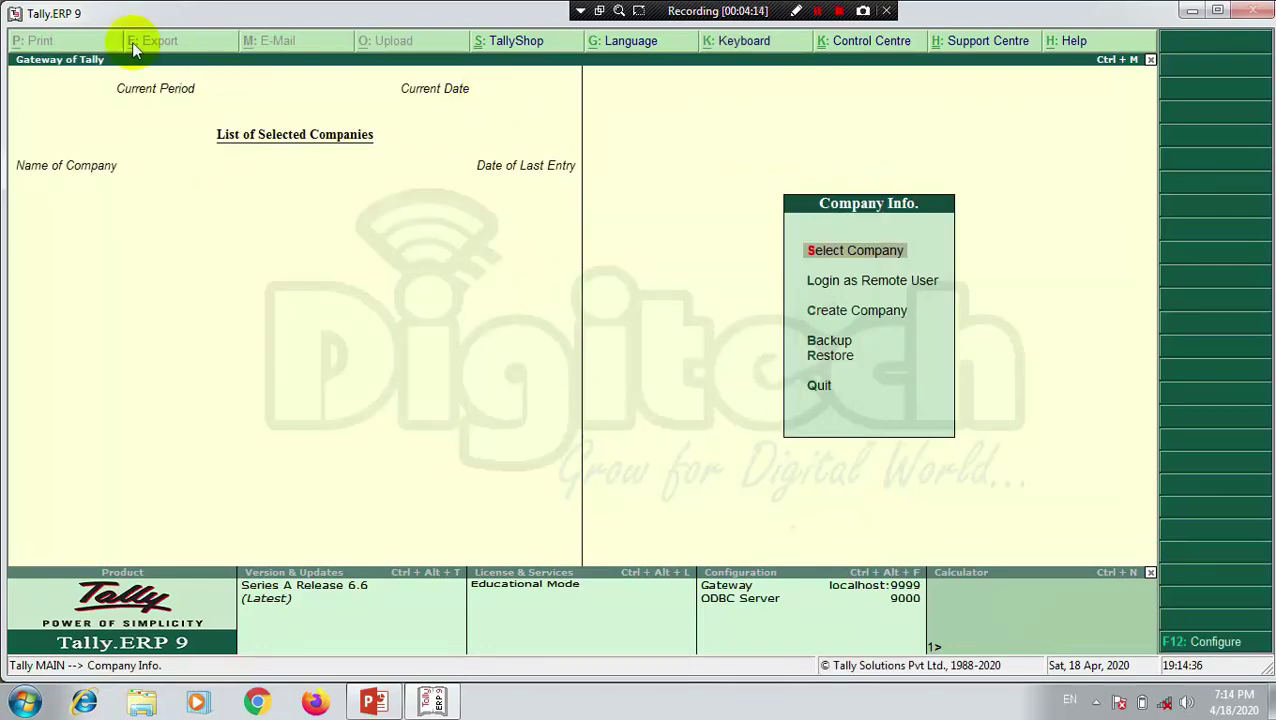
{"action": "left_click", "coordinate": [262, 21]}
Step: Select Create Company from the Company Info. menu
{"action": "left_click", "coordinate": [834, 317]}
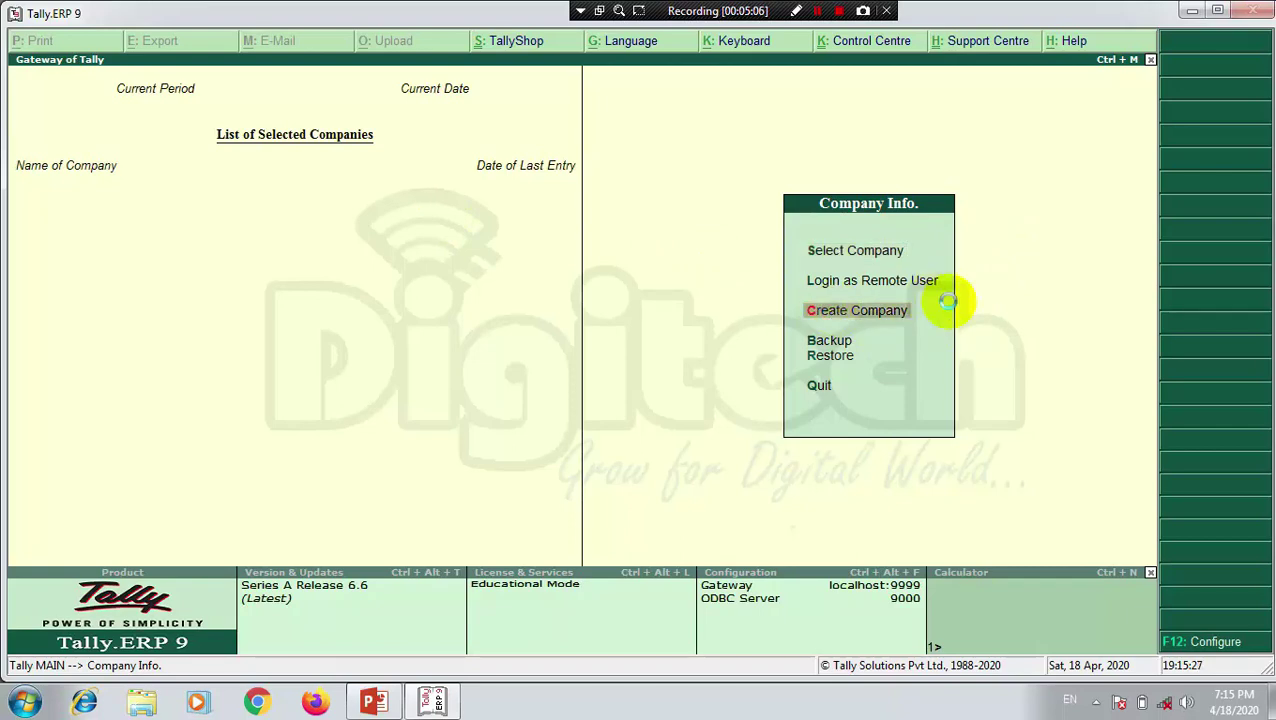
{"action": "key", "text": "Return"}
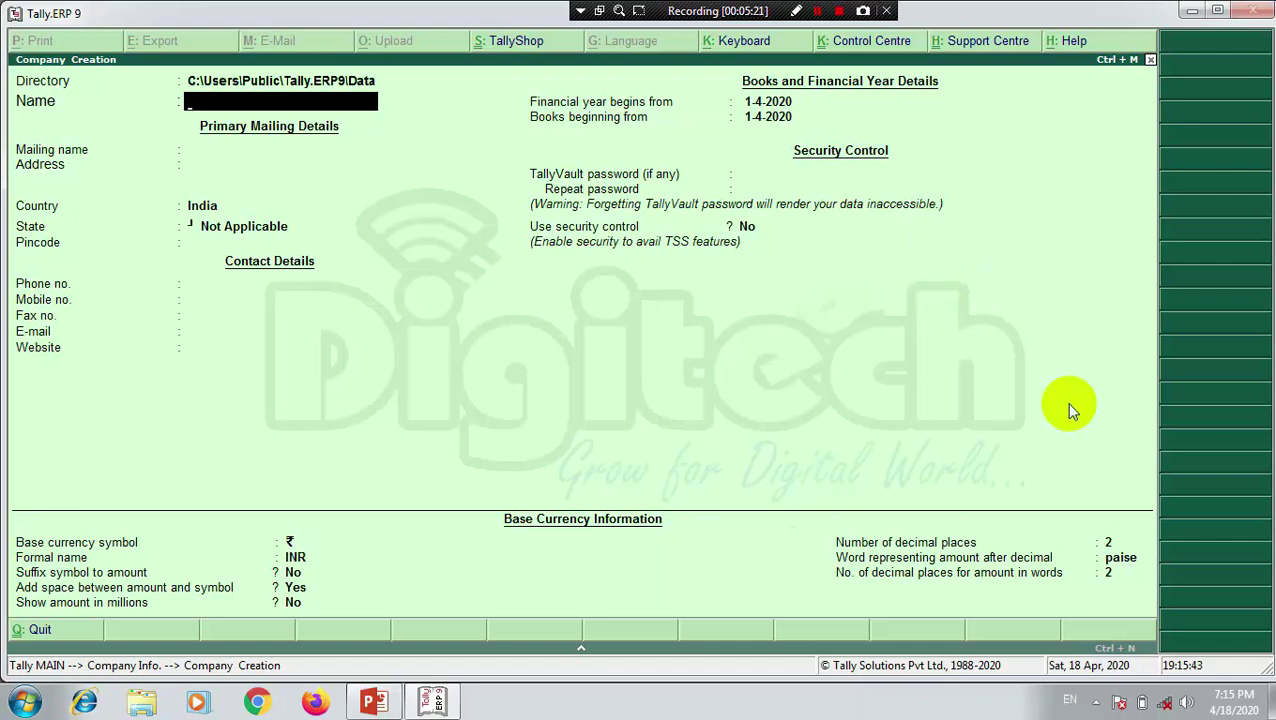
Step: Check the data Directory is C:\Users\Public\Tally.ERP9\Data, then minimise Tally to the taskbar
{"action": "key", "text": "BackSpace"}
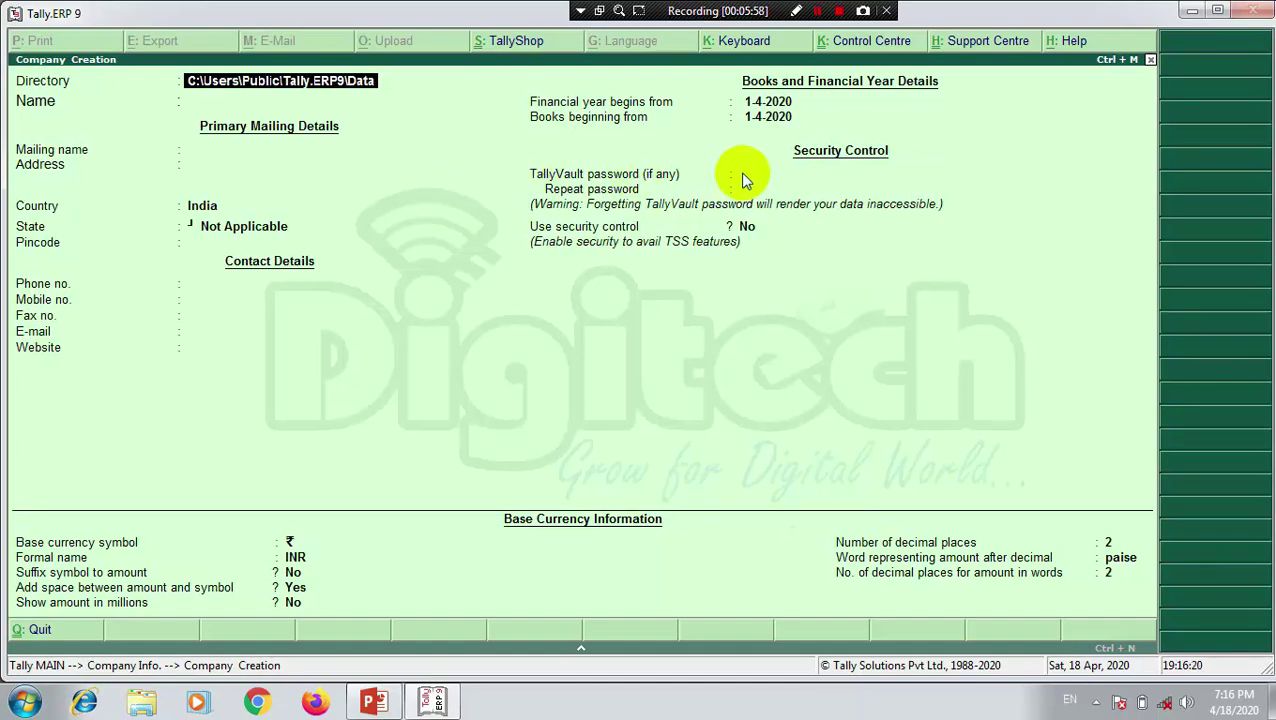
{"action": "left_click", "coordinate": [1192, 10]}
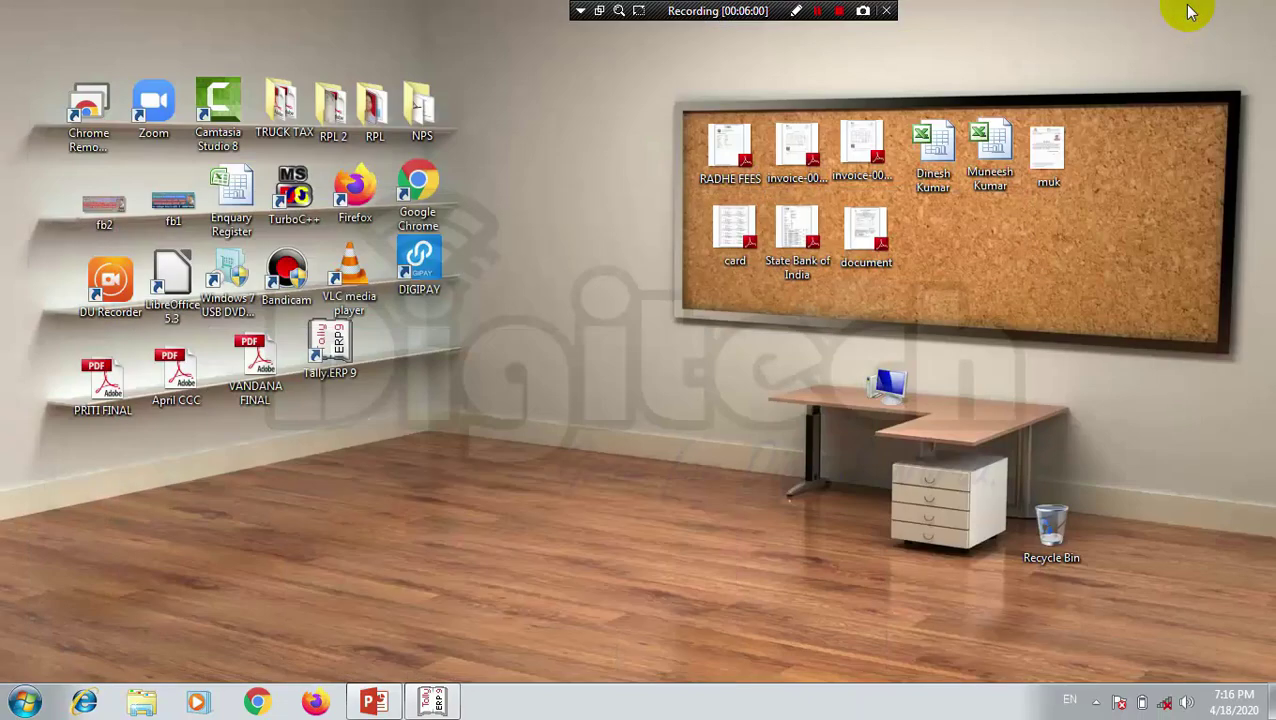
{"action": "double_click", "coordinate": [896, 395]}
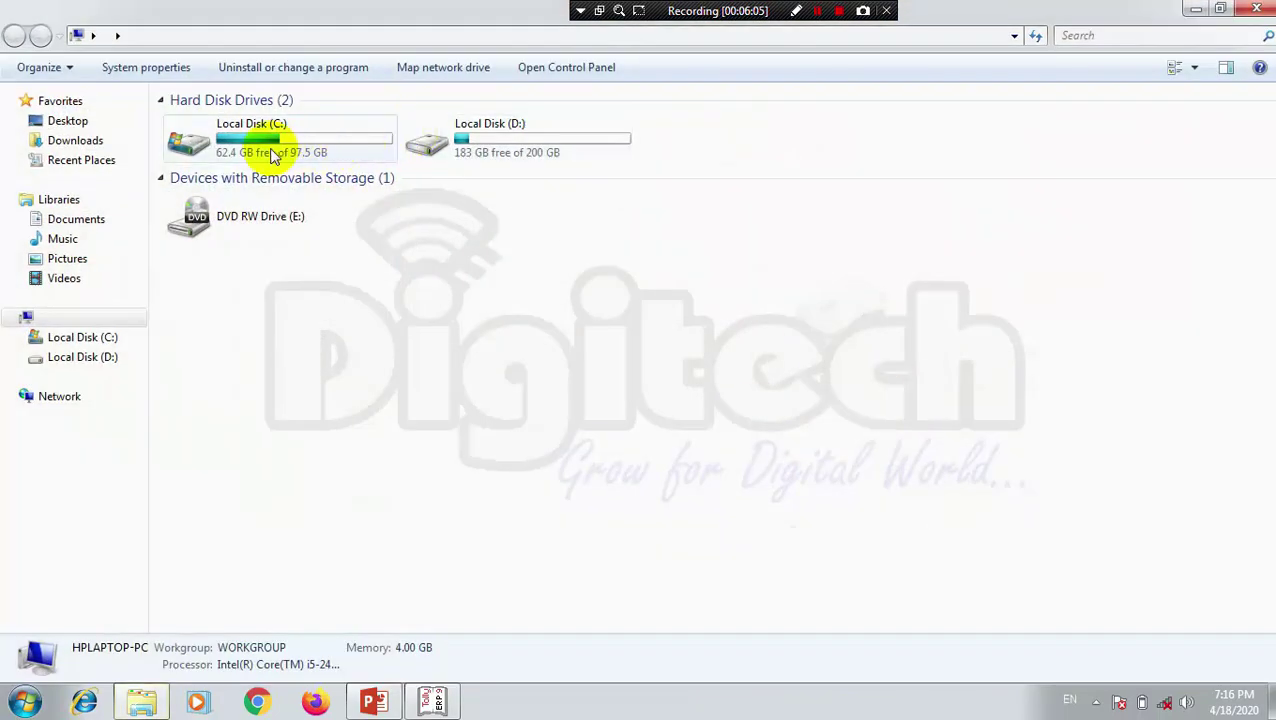
{"action": "double_click", "coordinate": [255, 150]}
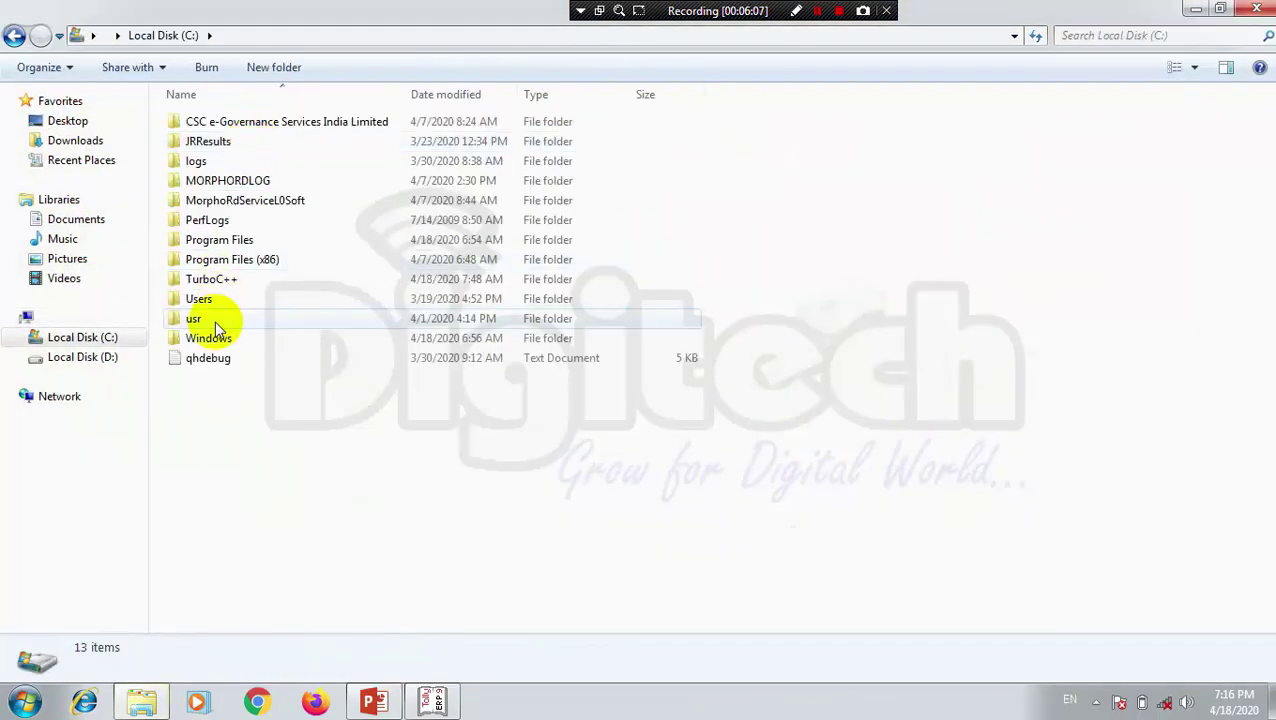
{"action": "double_click", "coordinate": [205, 297]}
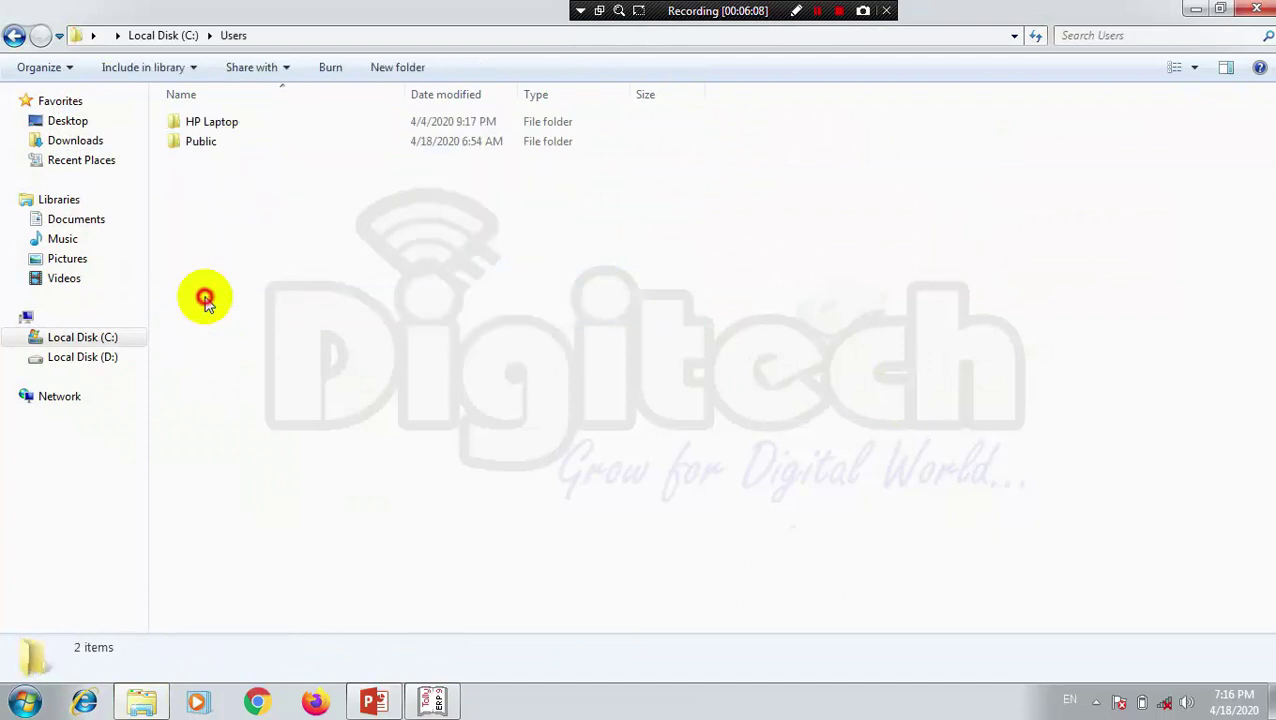
{"action": "double_click", "coordinate": [227, 146]}
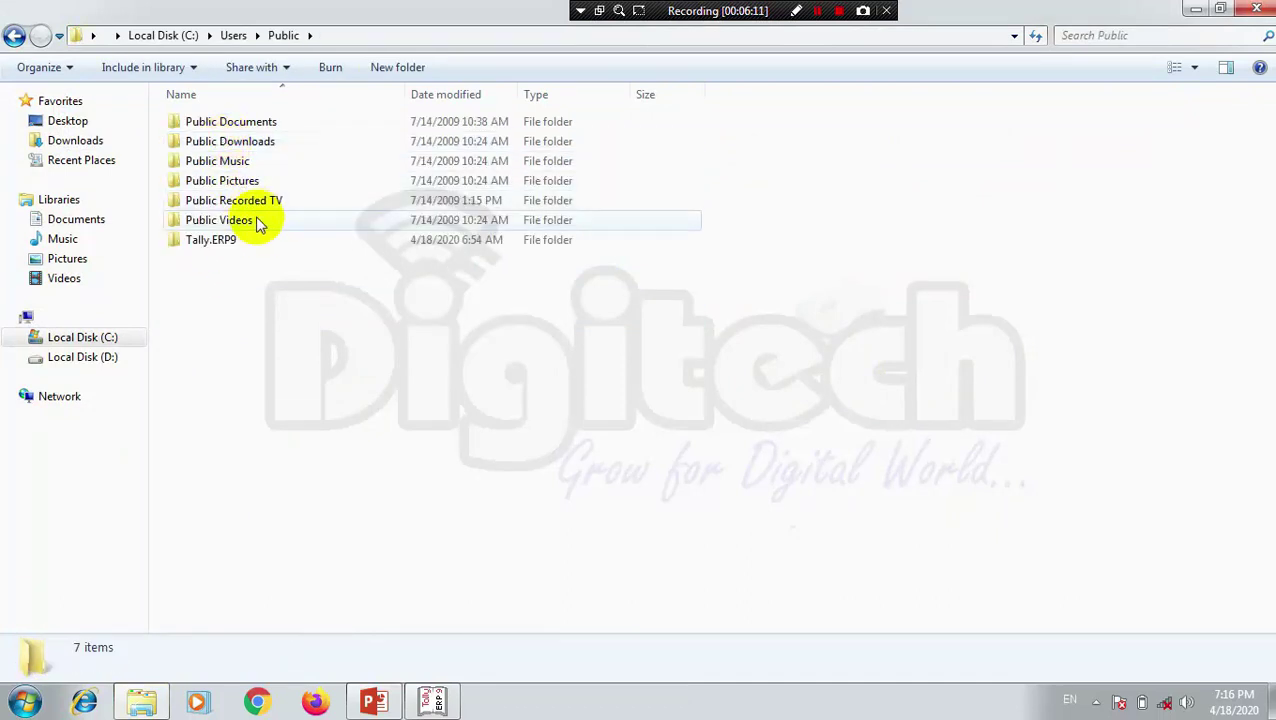
{"action": "double_click", "coordinate": [234, 240]}
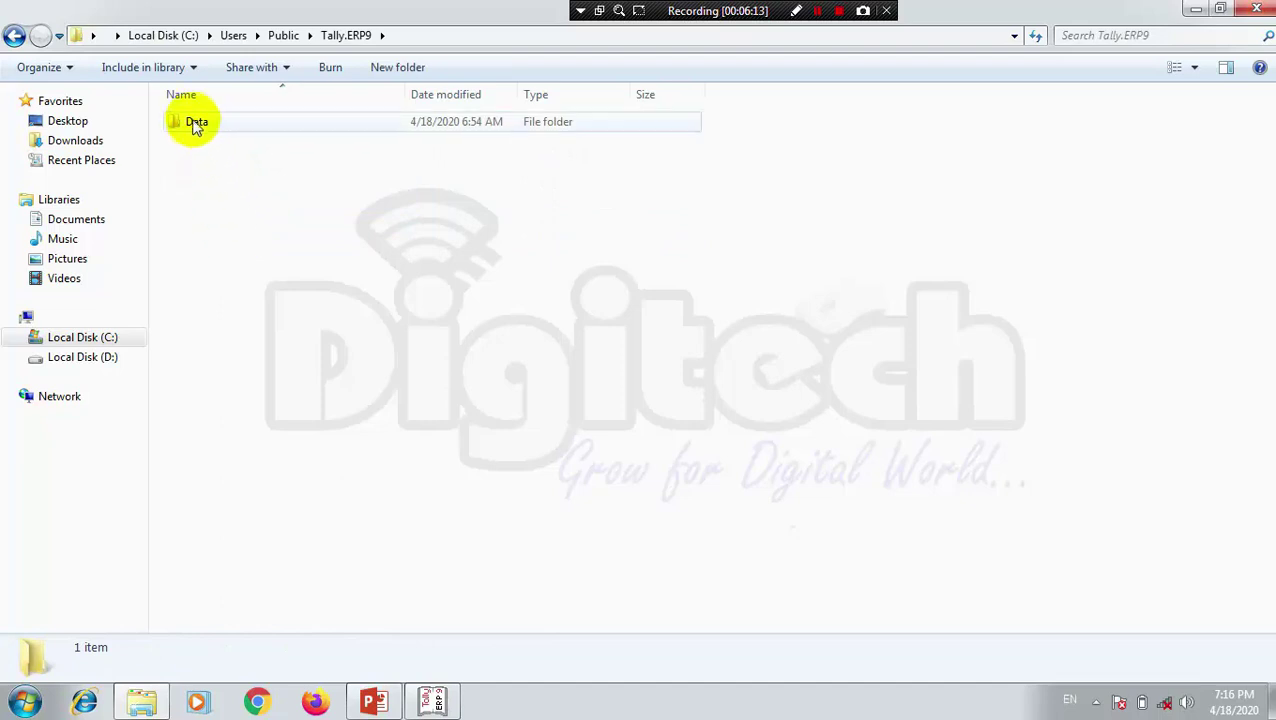
{"action": "double_click", "coordinate": [195, 124]}
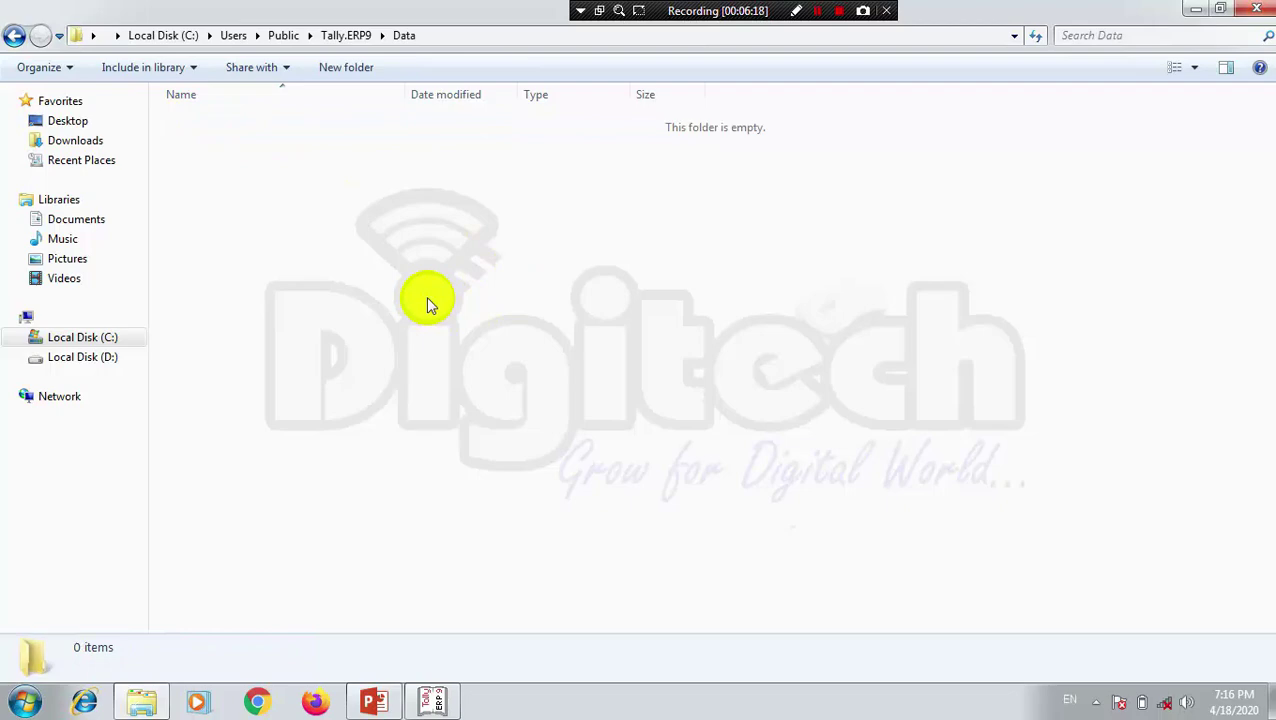
{"action": "left_click", "coordinate": [1258, 9]}
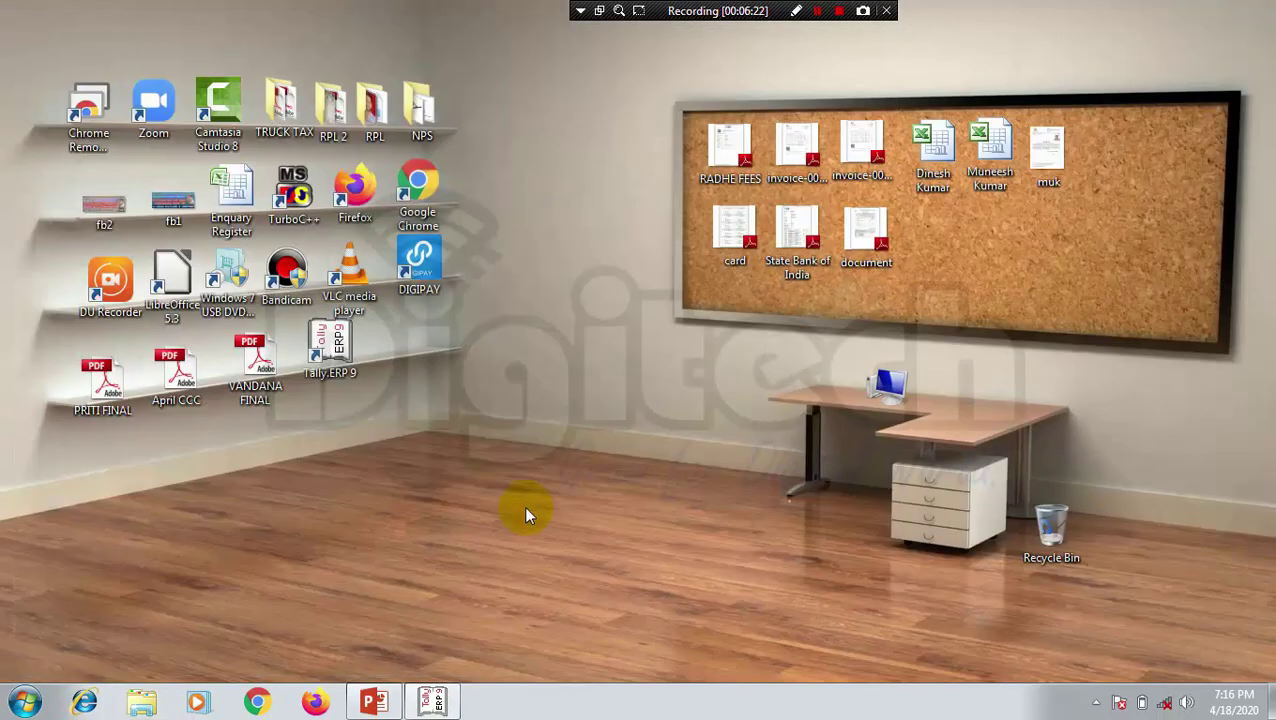
Step: Enter 'Digitech Computer Society' as the company name in the Company Creation form
{"action": "left_click", "coordinate": [437, 700]}
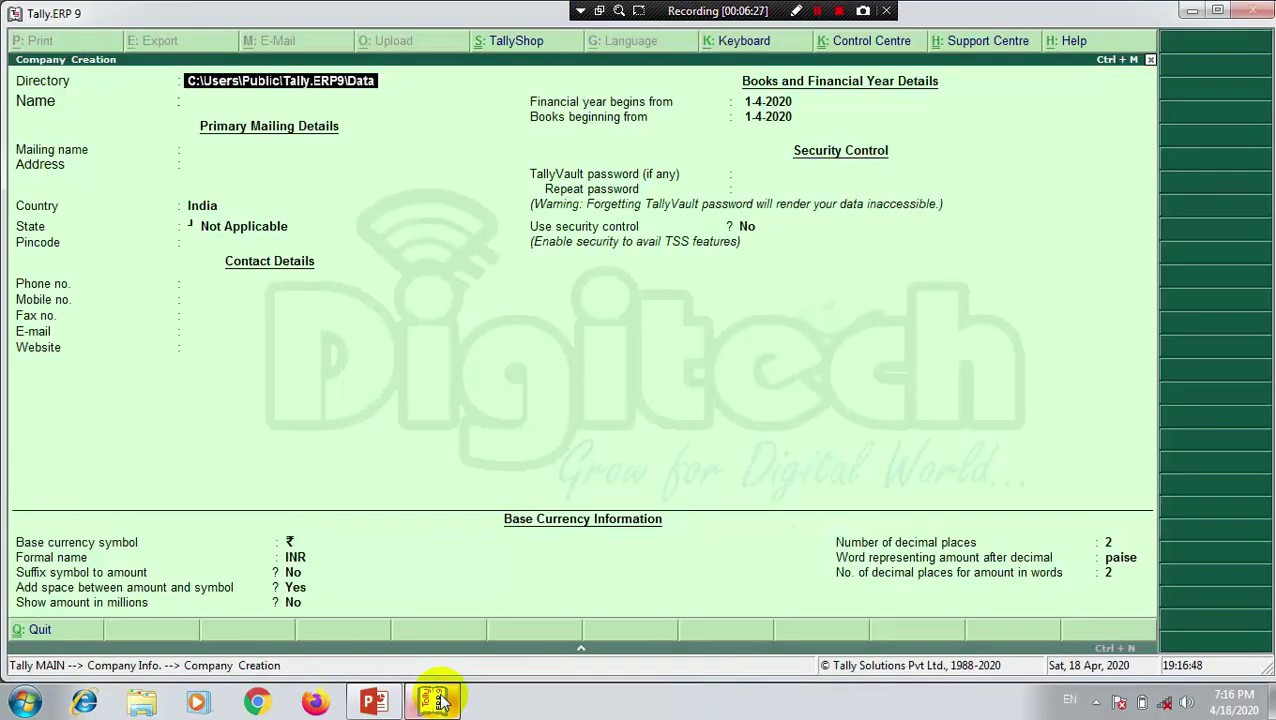
{"action": "key", "text": "Return"}
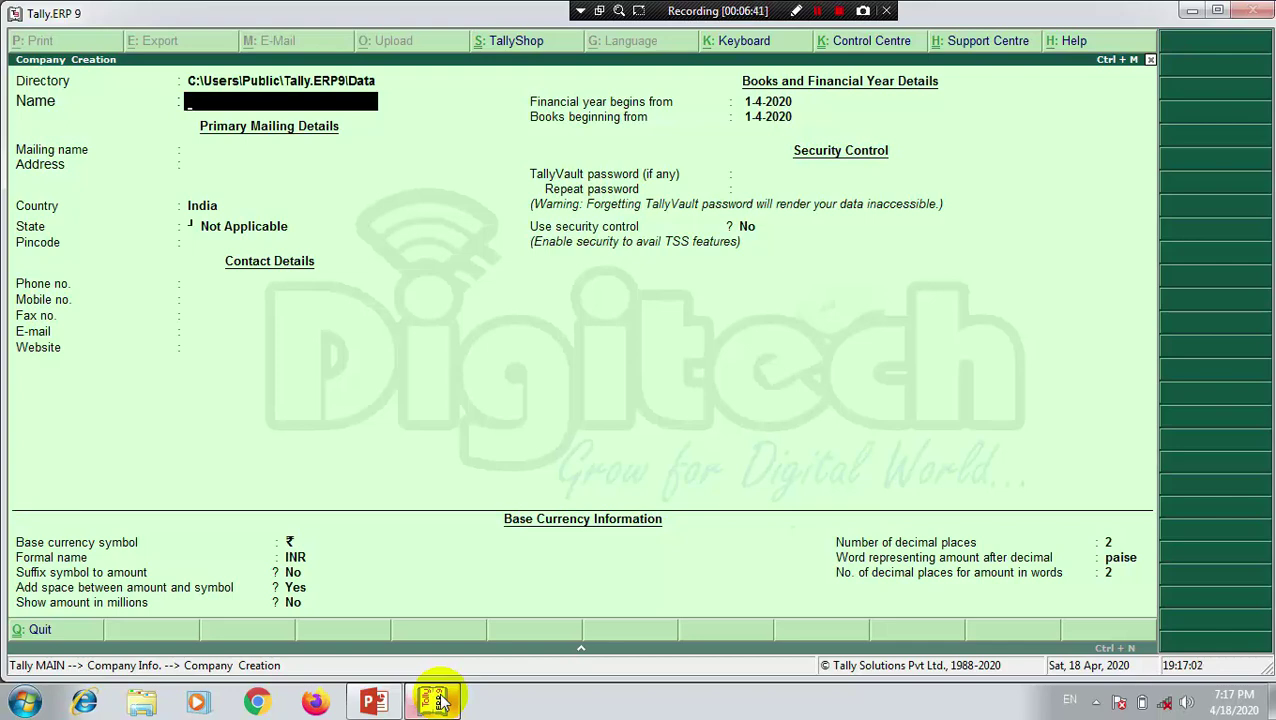
{"action": "type", "text": "Digitech"}
{"action": "type", "text": "Compu"}
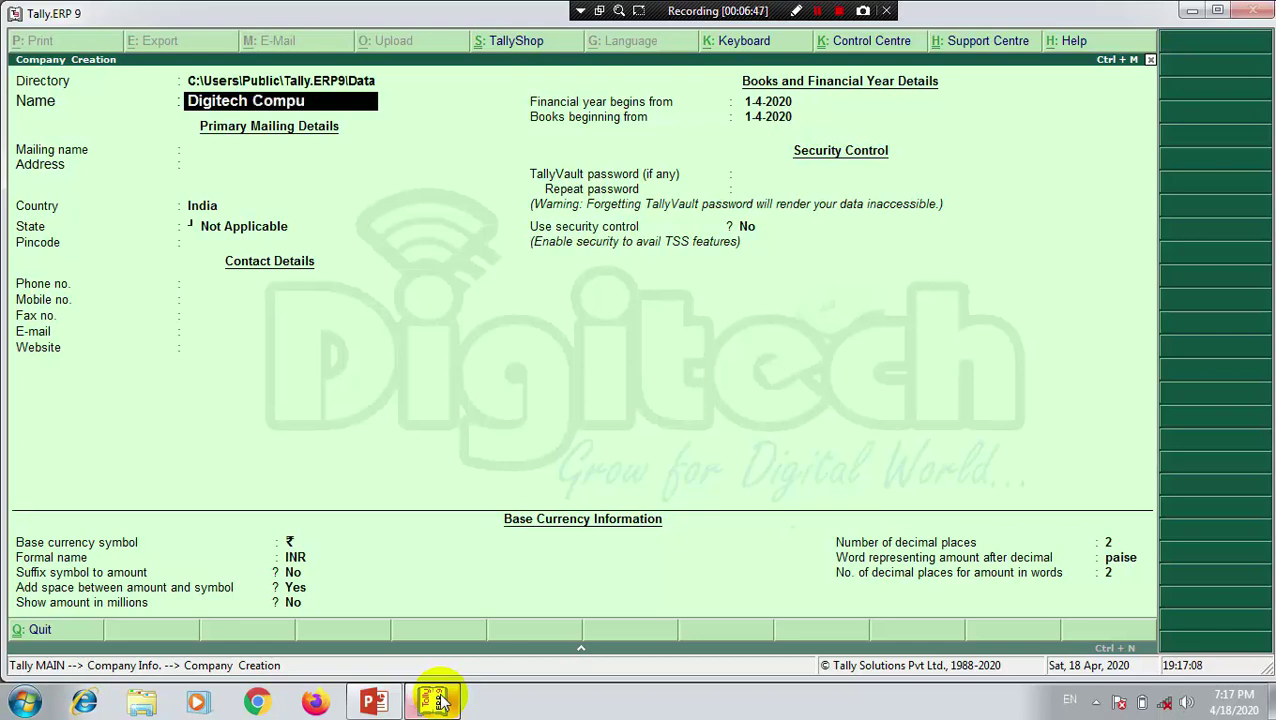
{"action": "type", "text": "ter Society"}
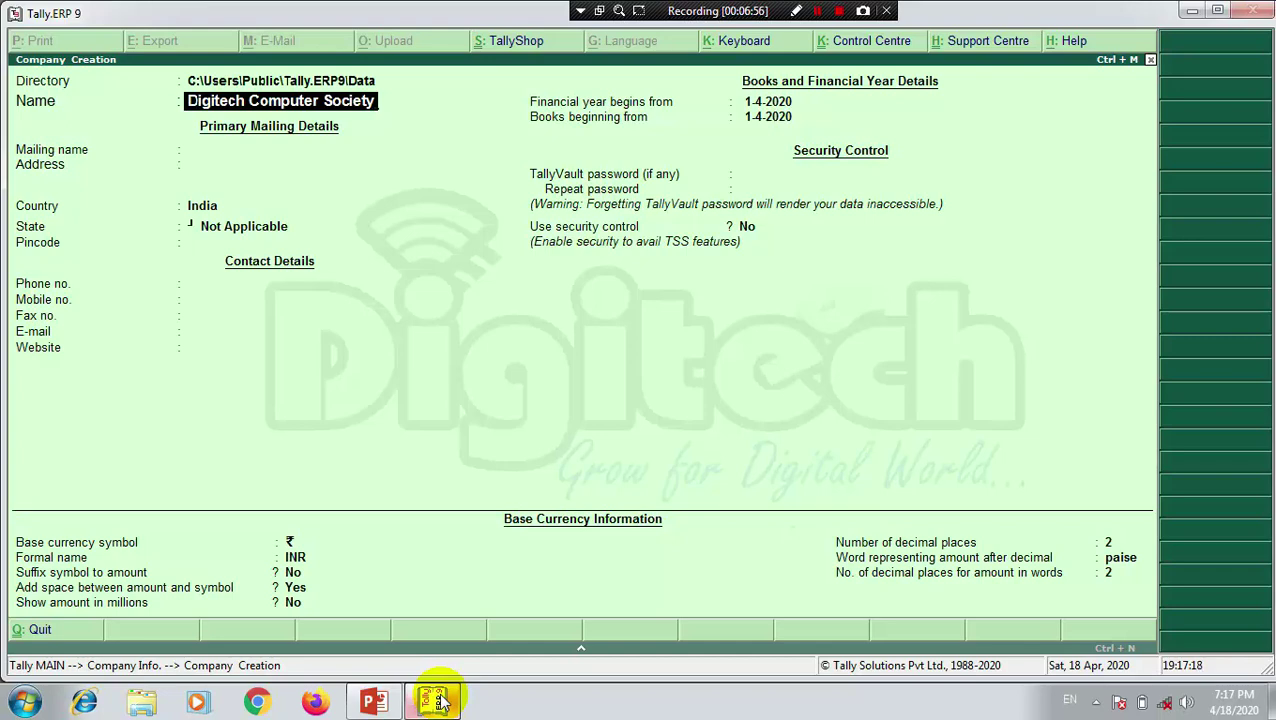
{"action": "key", "text": "Return"}
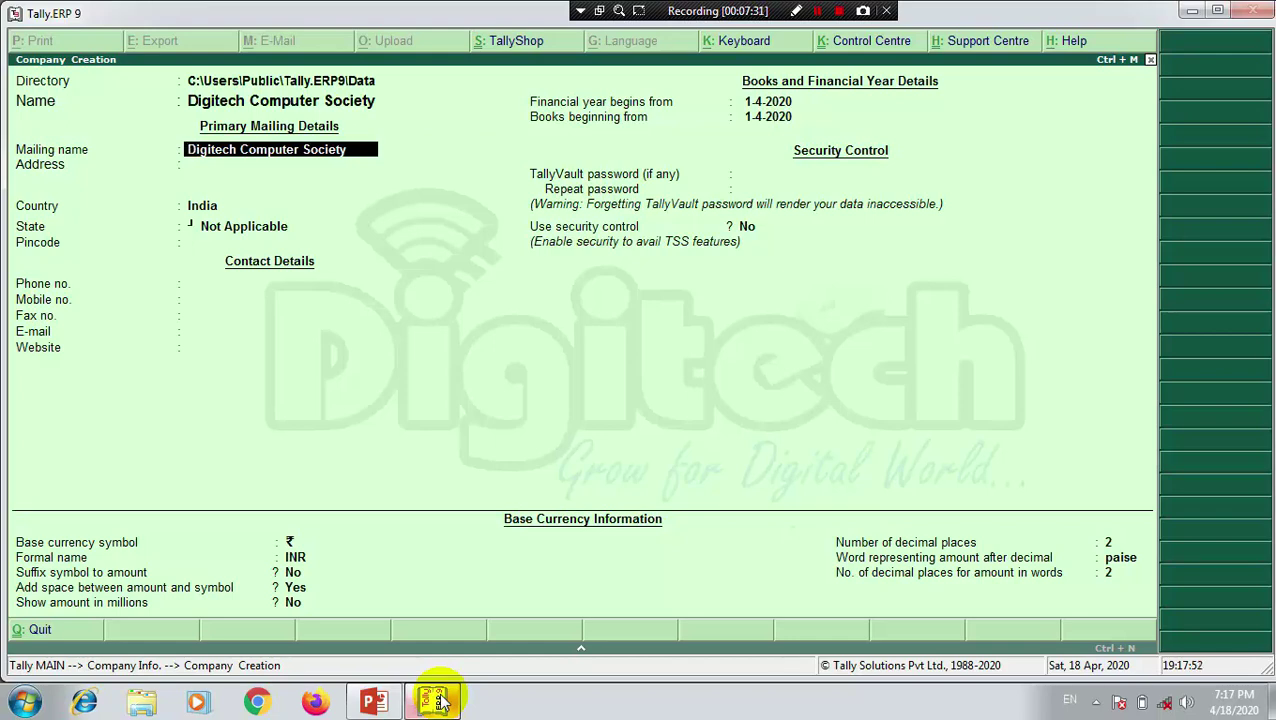
Step: Accept the prefilled mailing name 'Digitech Computer Society' and move to Address
{"action": "key", "text": "Return"}
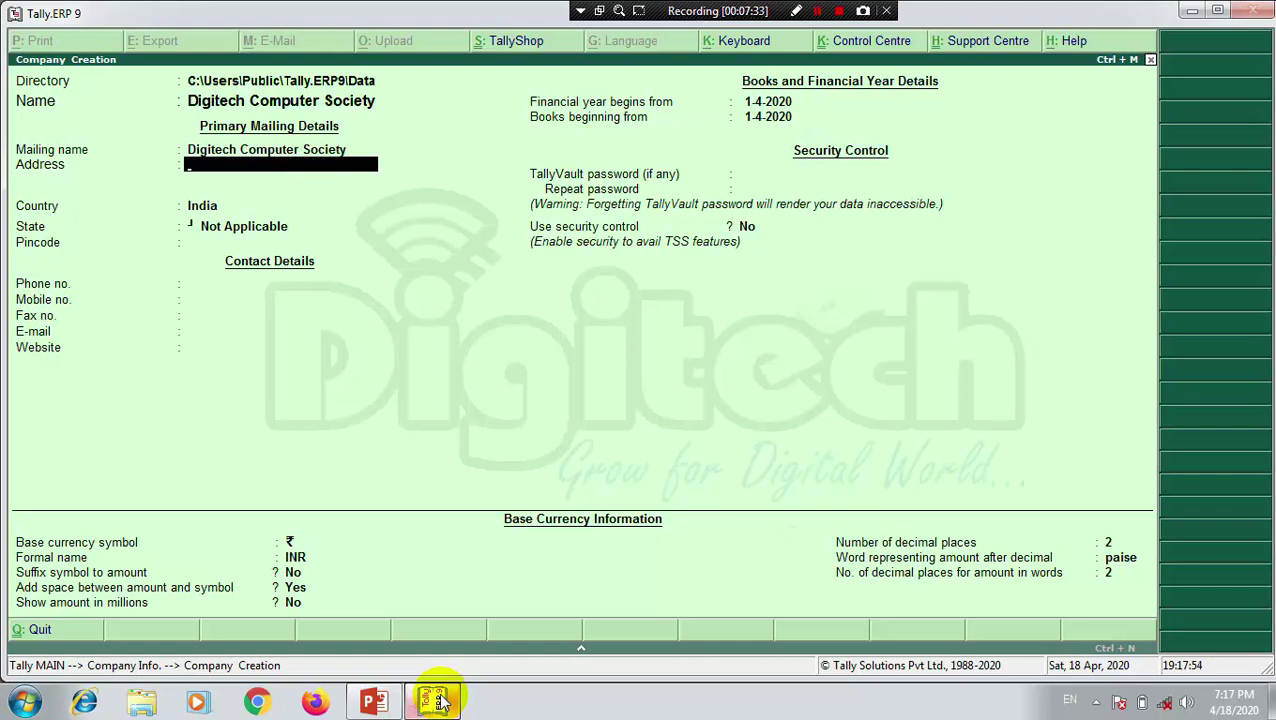
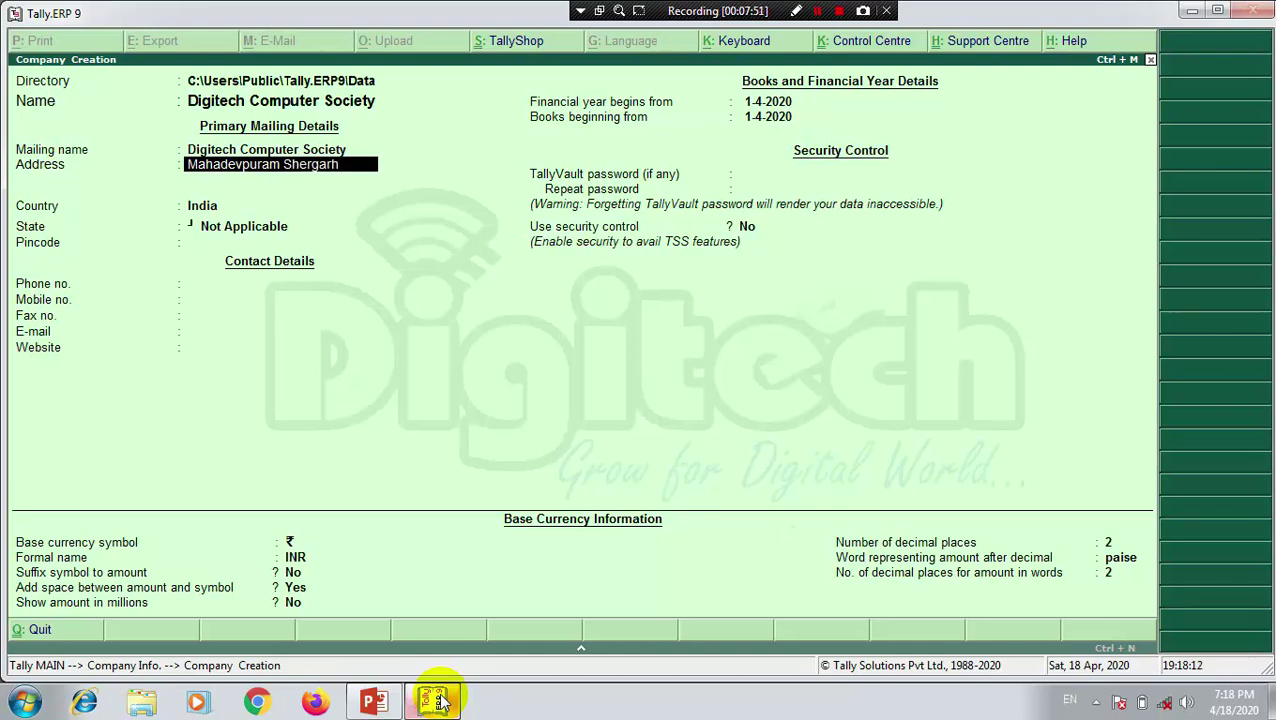
Step: Enter the two-line company address: a street line, then the town and state line
{"action": "key", "text": "Return"}
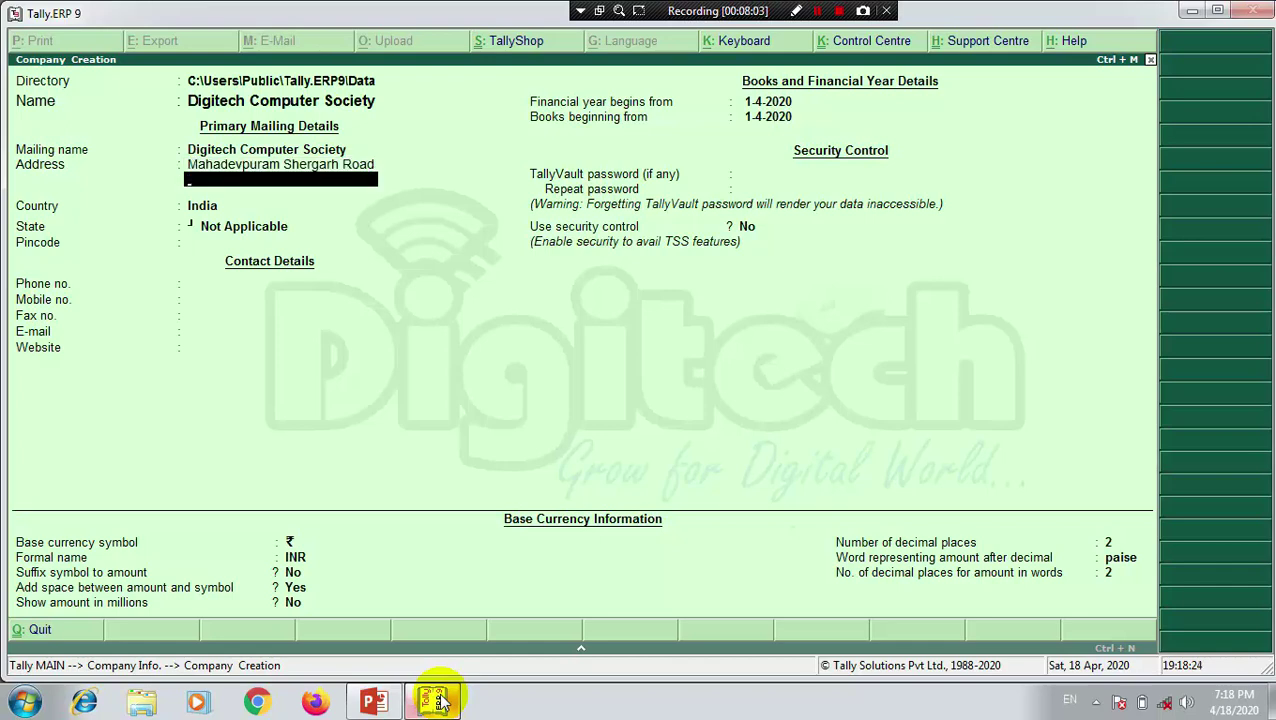
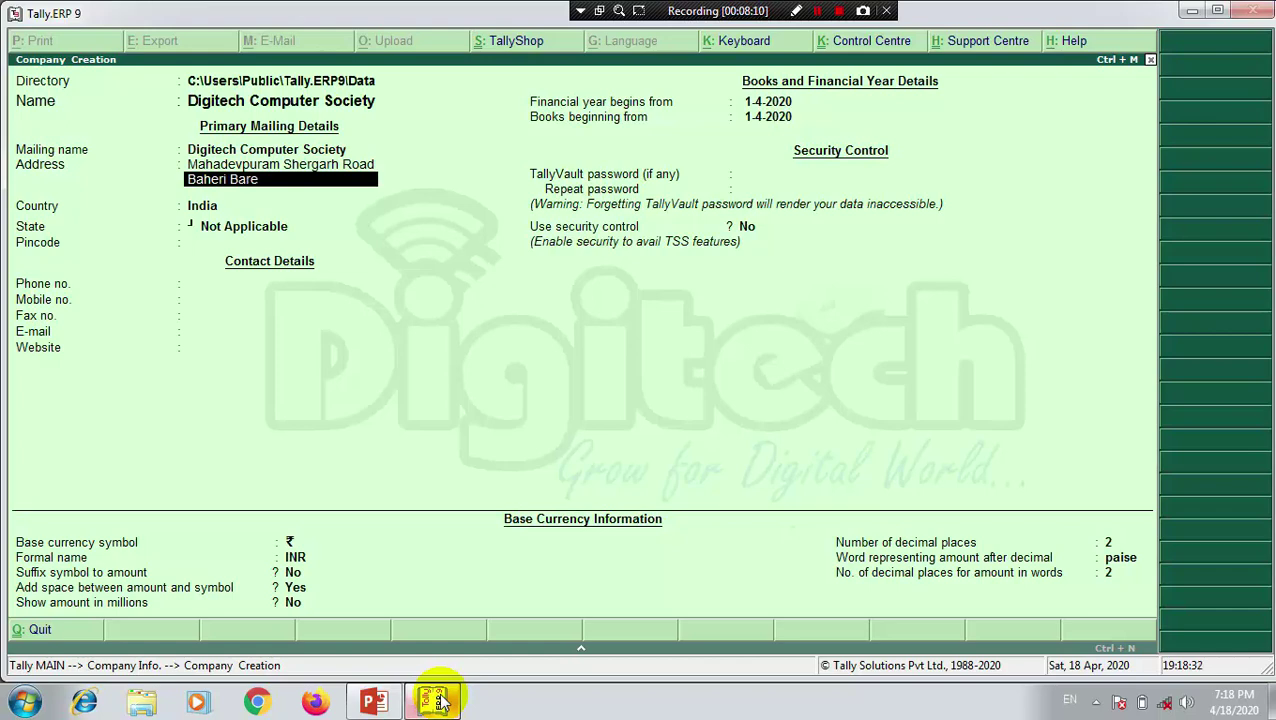
{"action": "key", "text": "Return"}
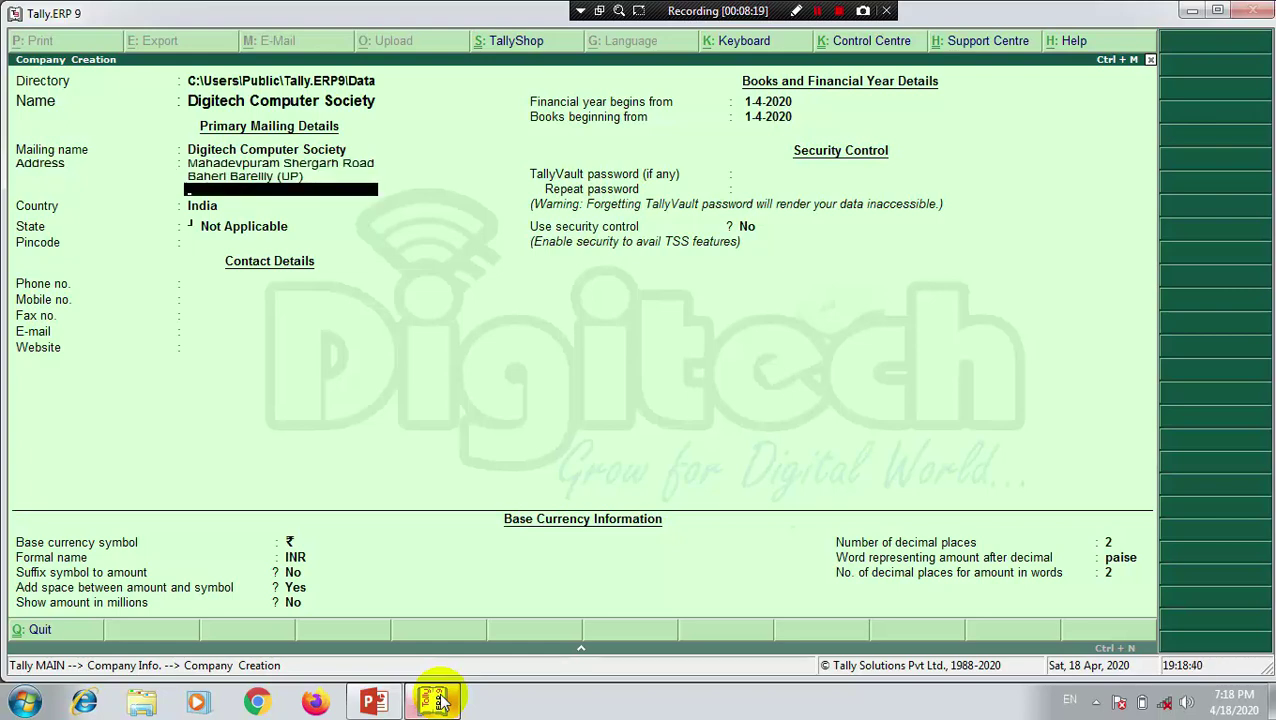
{"action": "key", "text": "Return"}
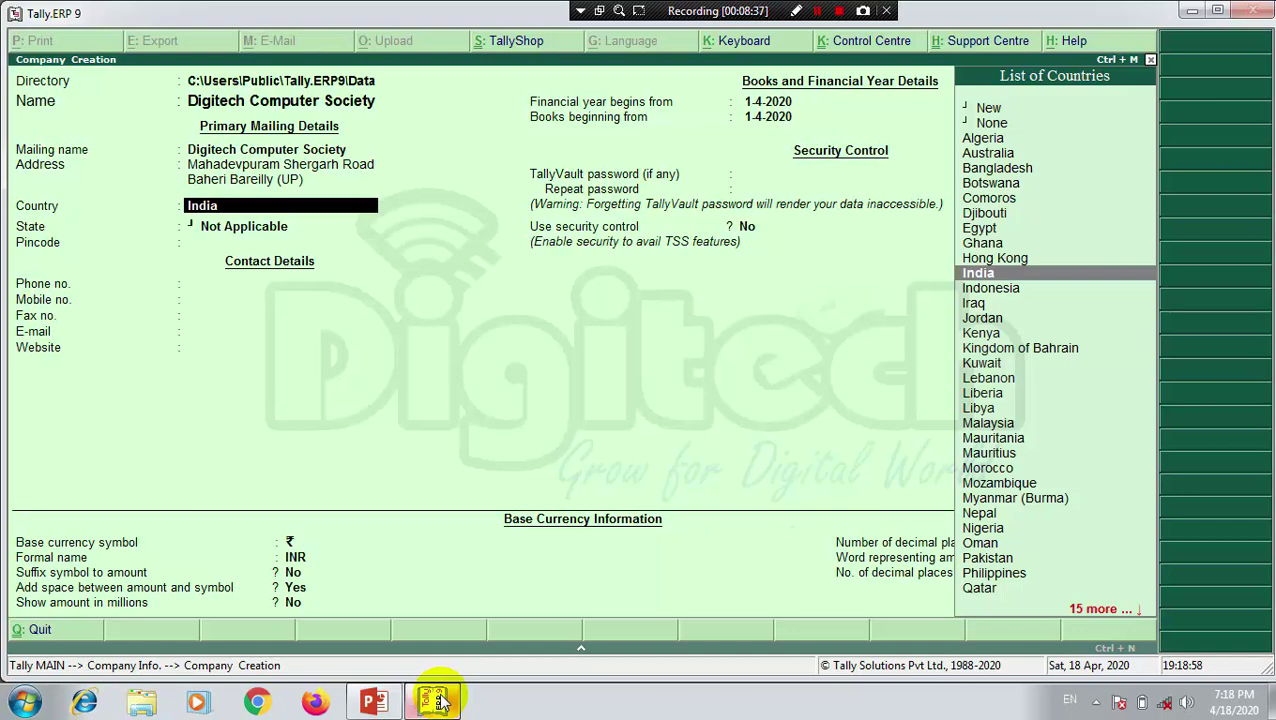
Step: Keep India as the country and pick Uttar Pradesh from the List of States
{"action": "key", "text": "Return"}
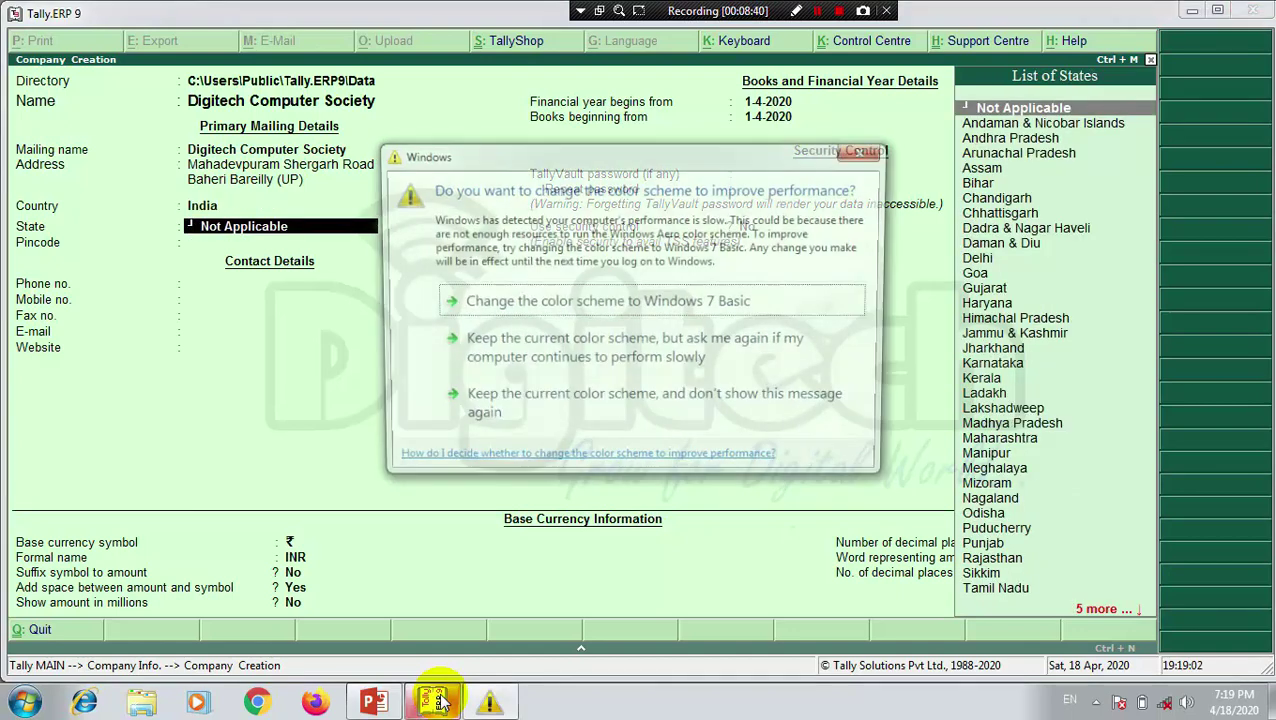
{"action": "left_click", "coordinate": [600, 412]}
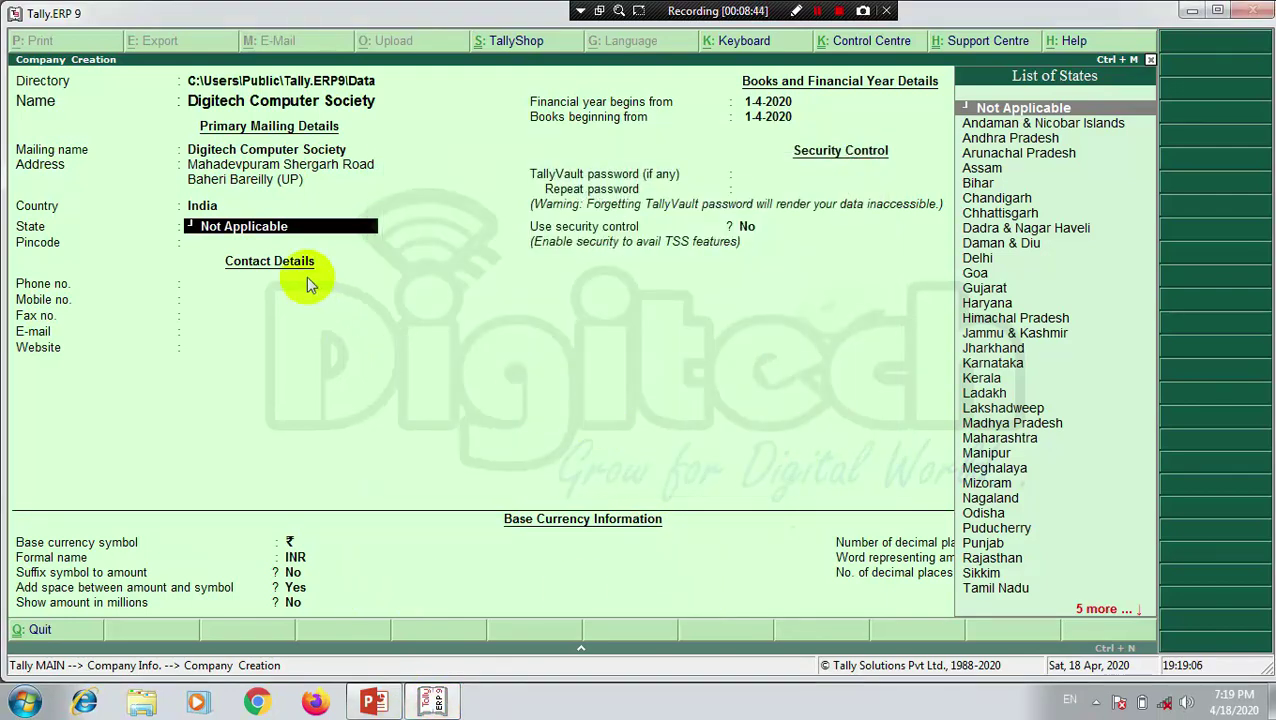
{"action": "type", "text": "Ut"}
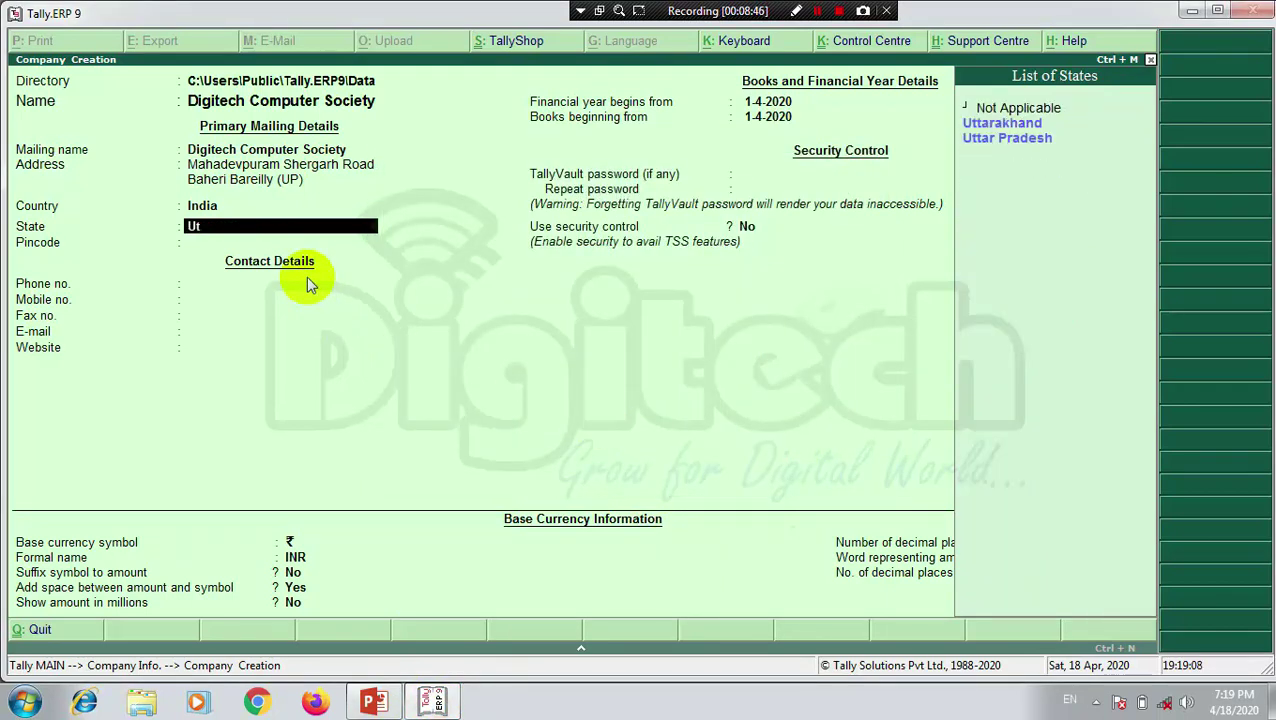
{"action": "key", "text": "BackSpace"}
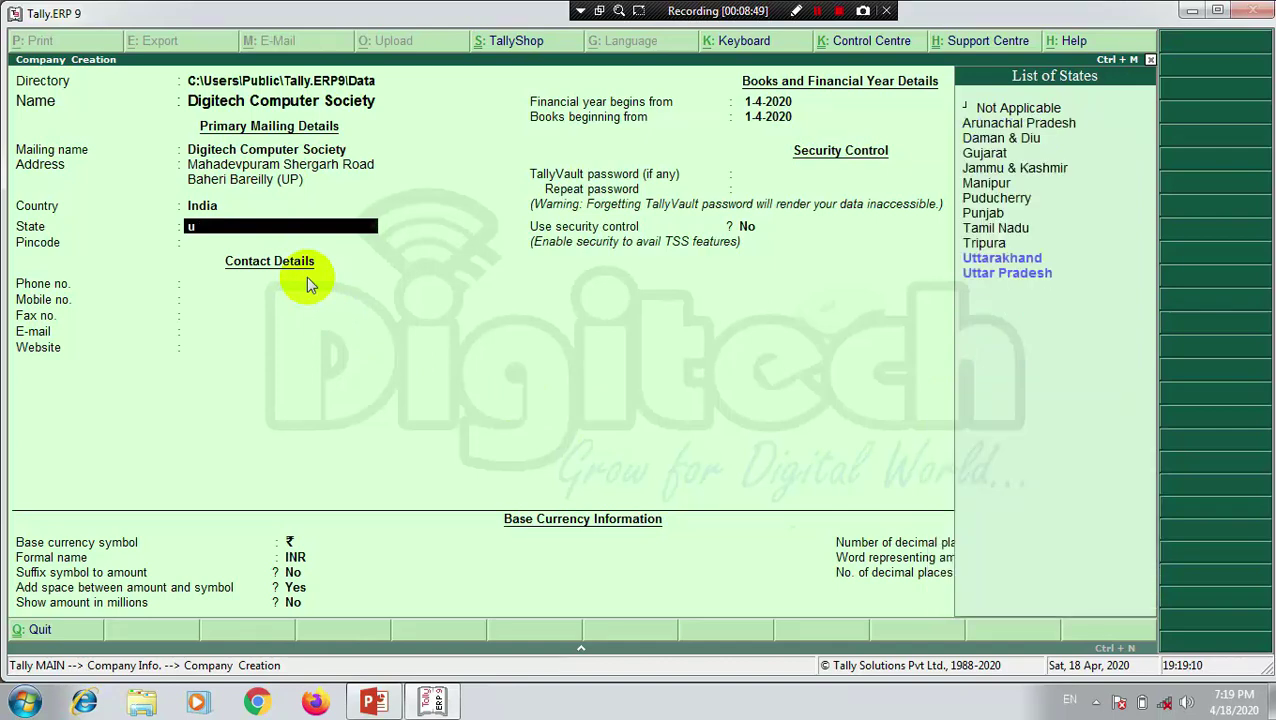
{"action": "type", "text": "t"}
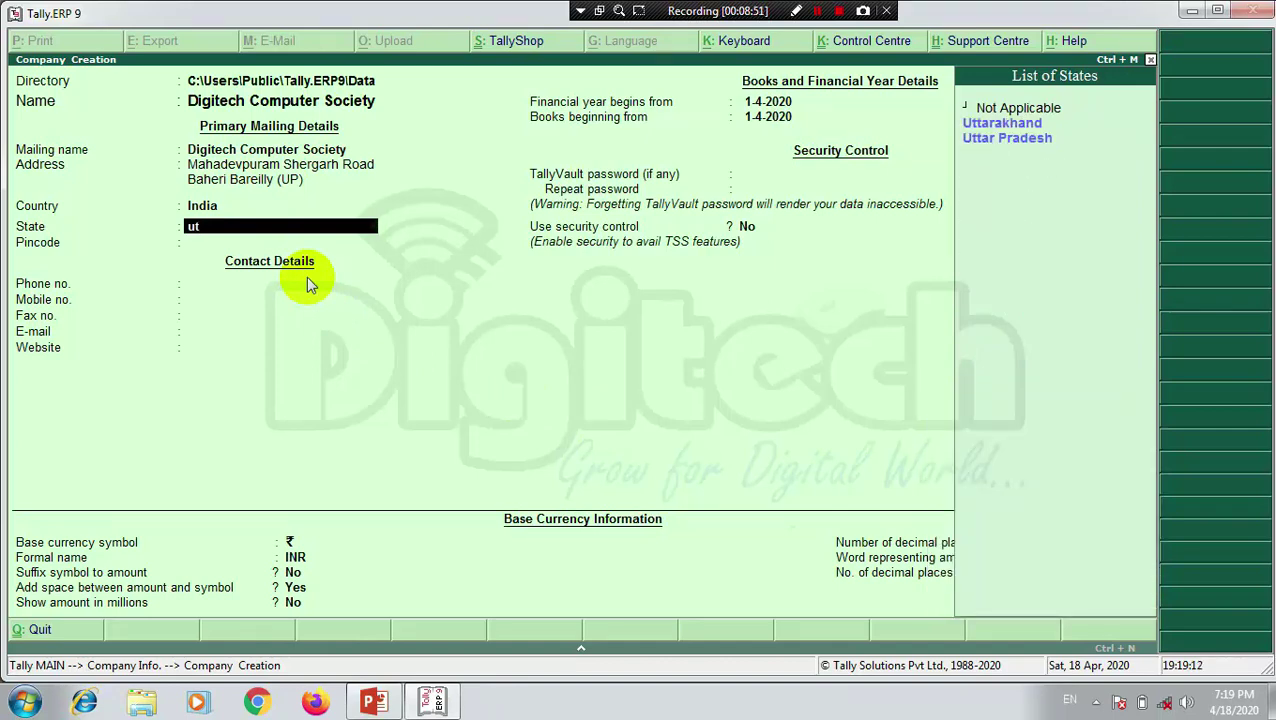
{"action": "type", "text": "t"}
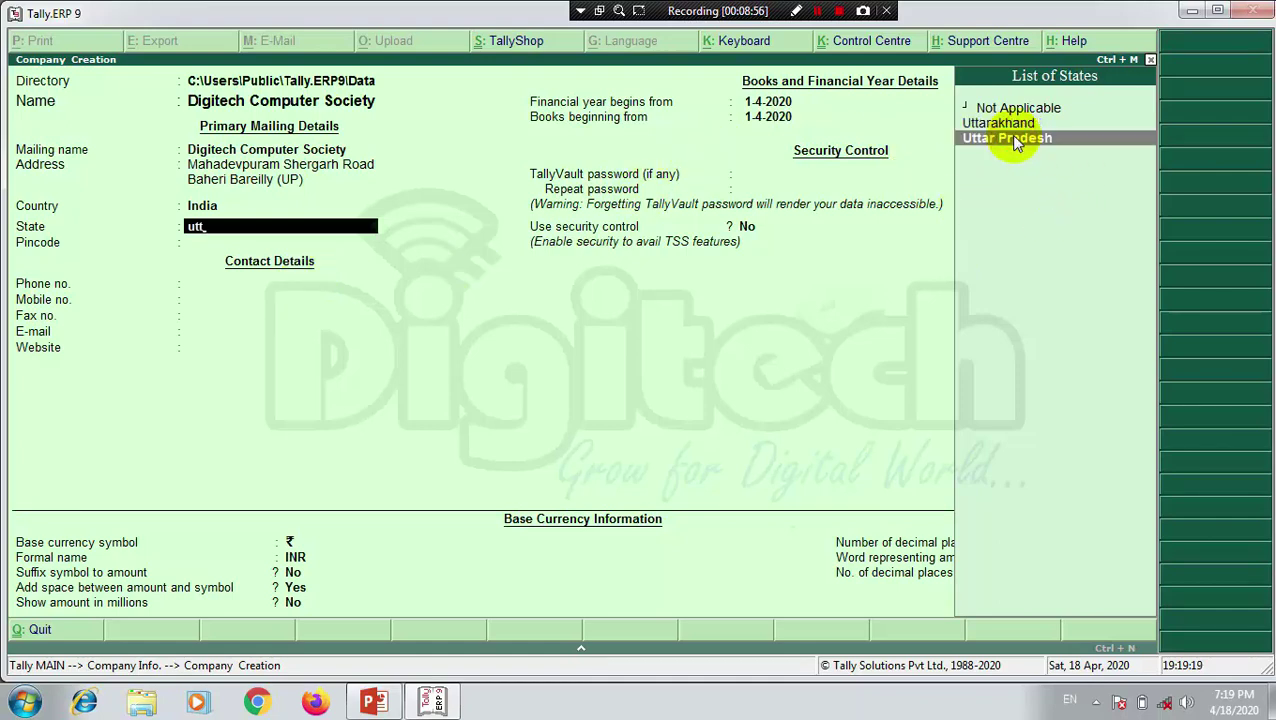
{"action": "left_click", "coordinate": [1015, 140]}
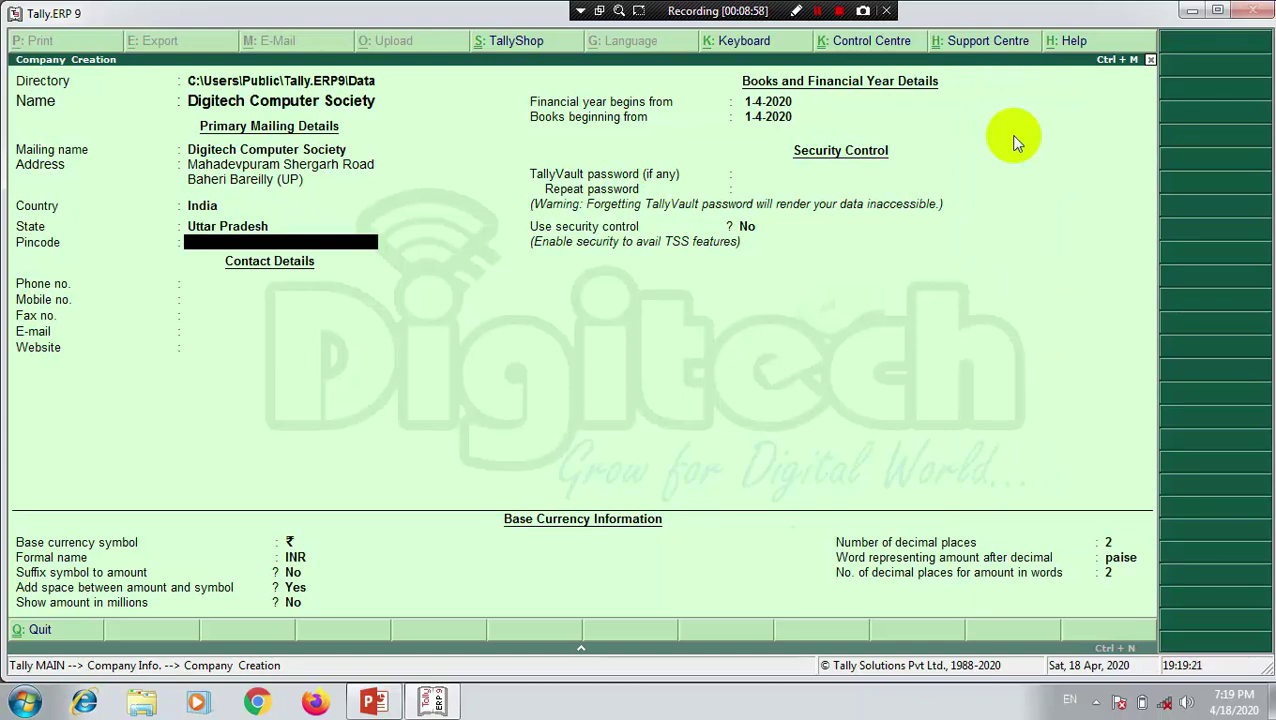
Step: Fill in the company pincode and mobile number, leaving phone and fax blank
{"action": "type", "text": "243201"}
{"action": "key", "text": "Return"}
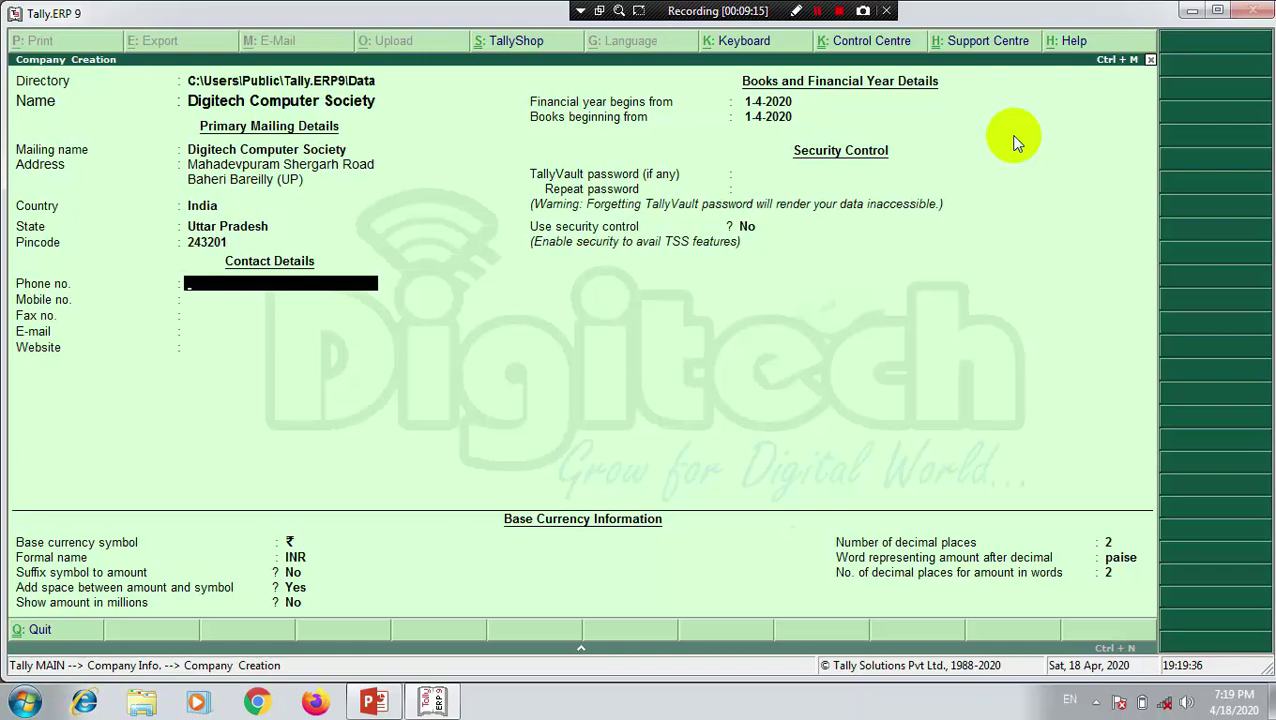
{"action": "key", "text": "Return"}
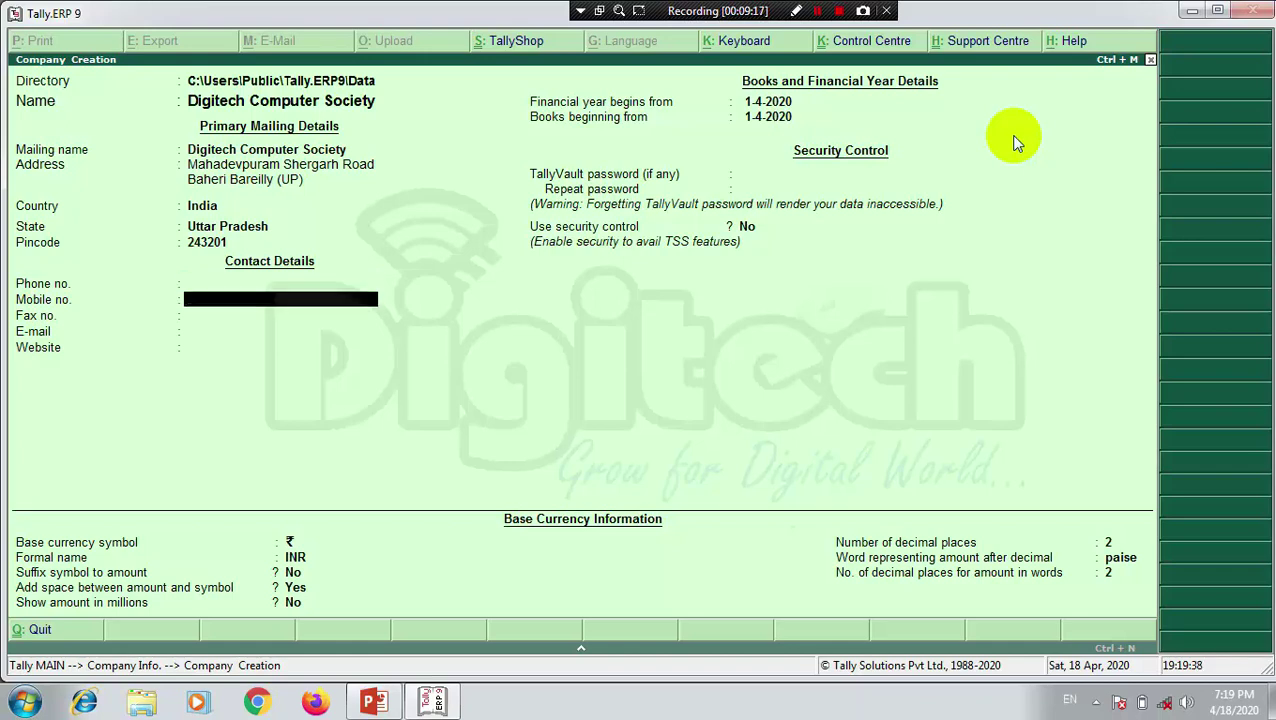
{"action": "key", "text": "Return"}
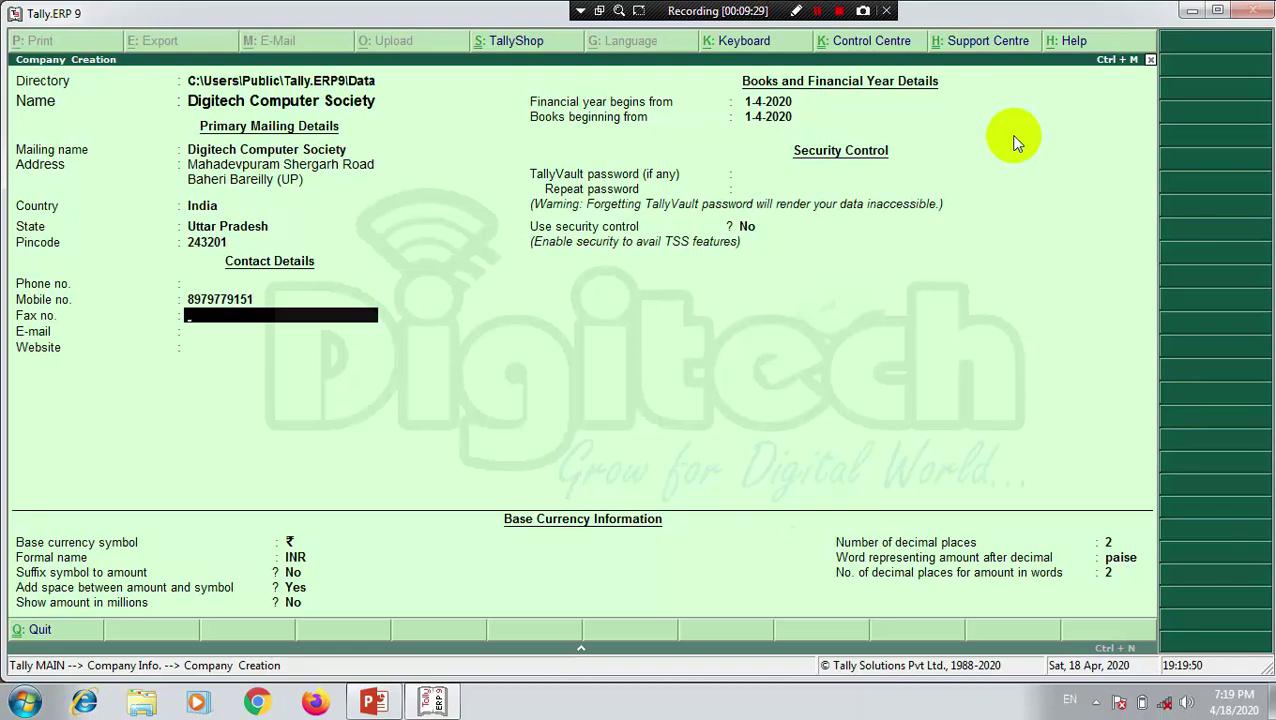
{"action": "key", "text": "Return"}
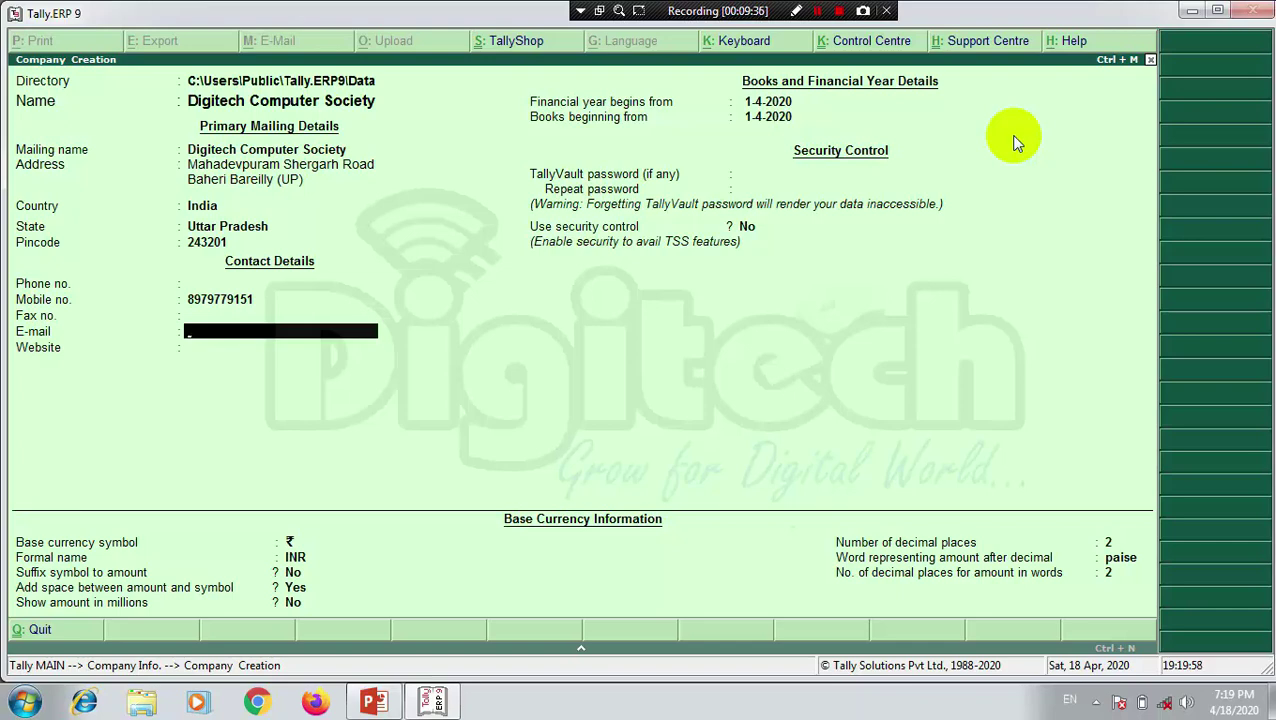
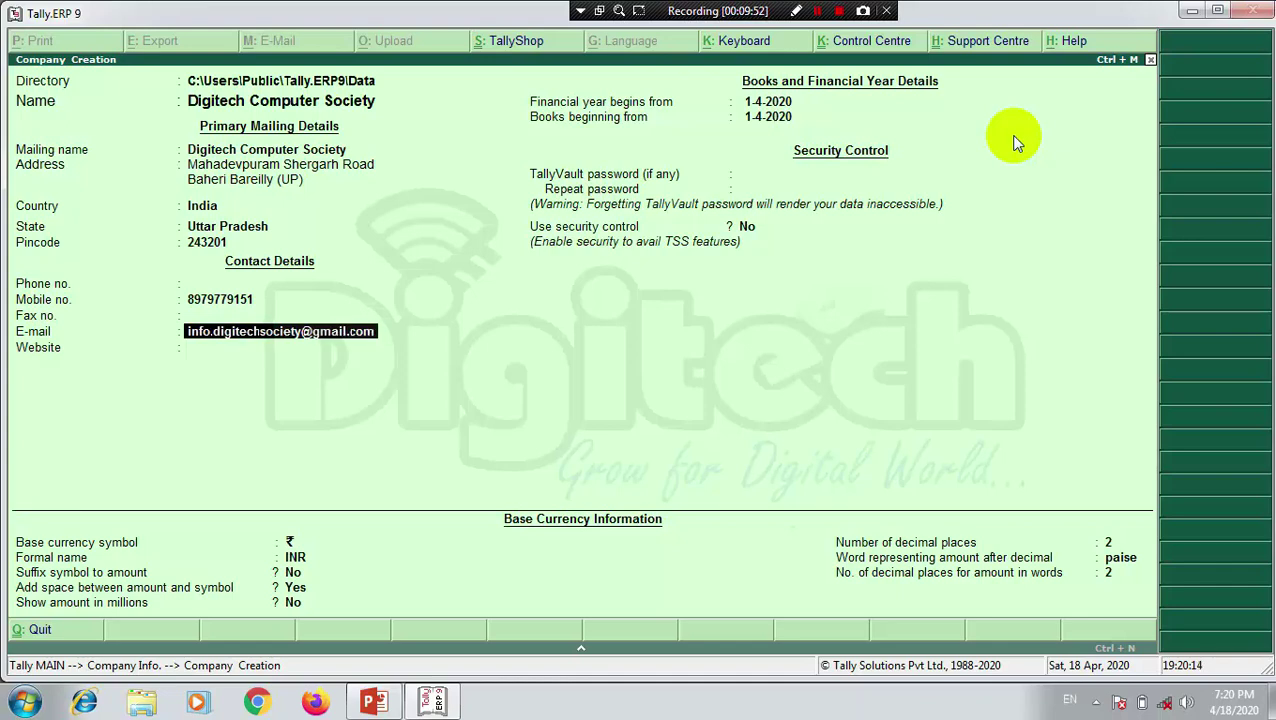
{"action": "key", "text": "Return"}
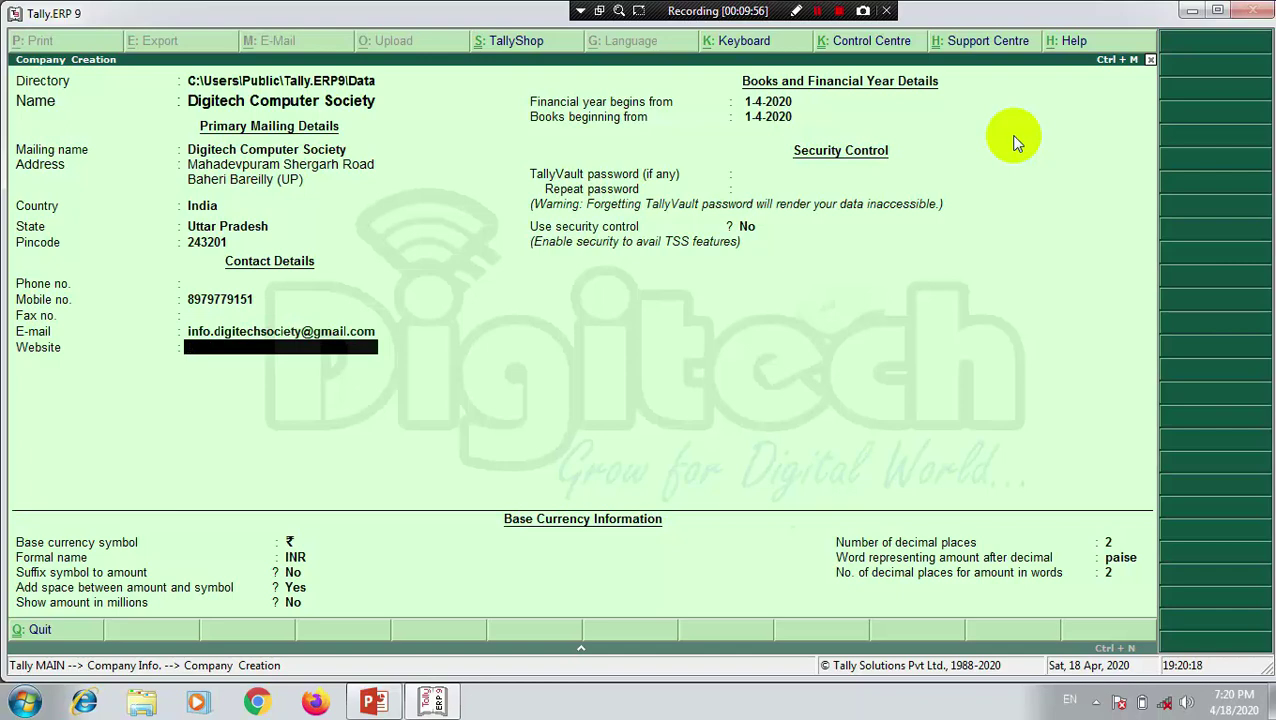
{"action": "type", "text": "www.digitechc"}
{"action": "type", "text": "omputer"}
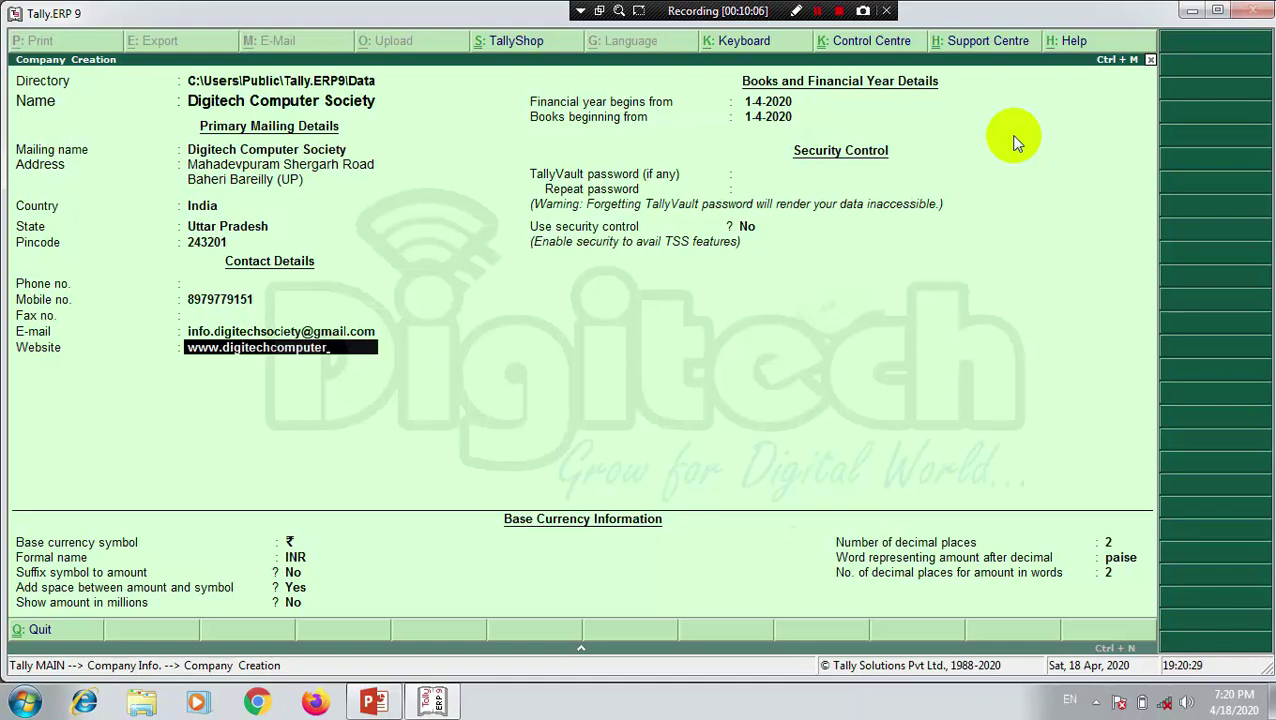
{"action": "type", "text": "csc.co.in"}
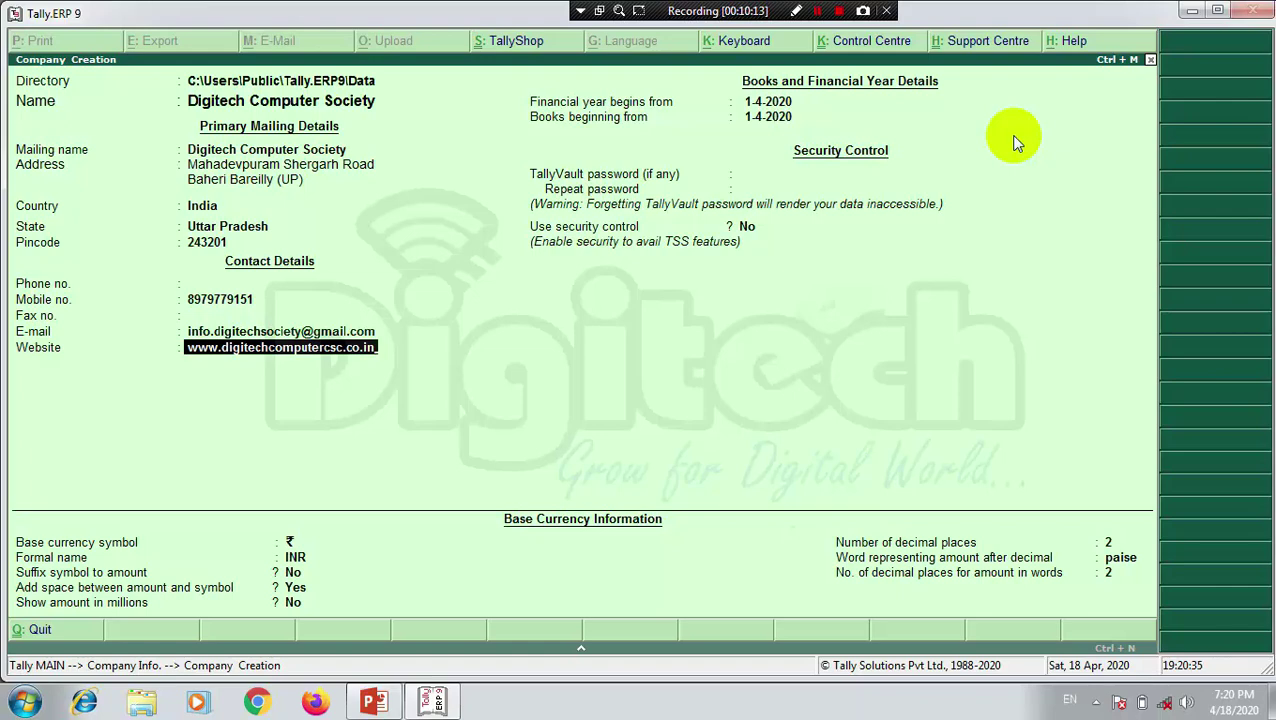
Step: Keep the financial year and books starting 1-4-2020, no TallyVault password, security control No
{"action": "key", "text": "Return"}
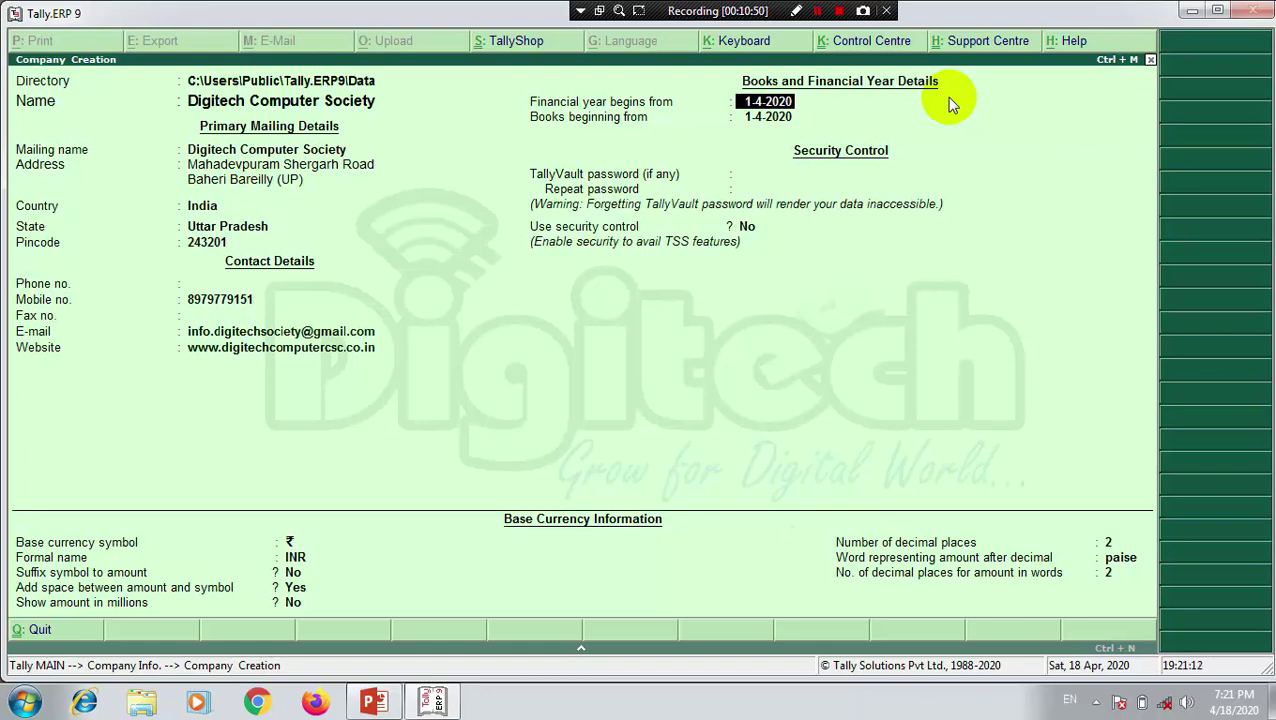
{"action": "key", "text": "Return"}
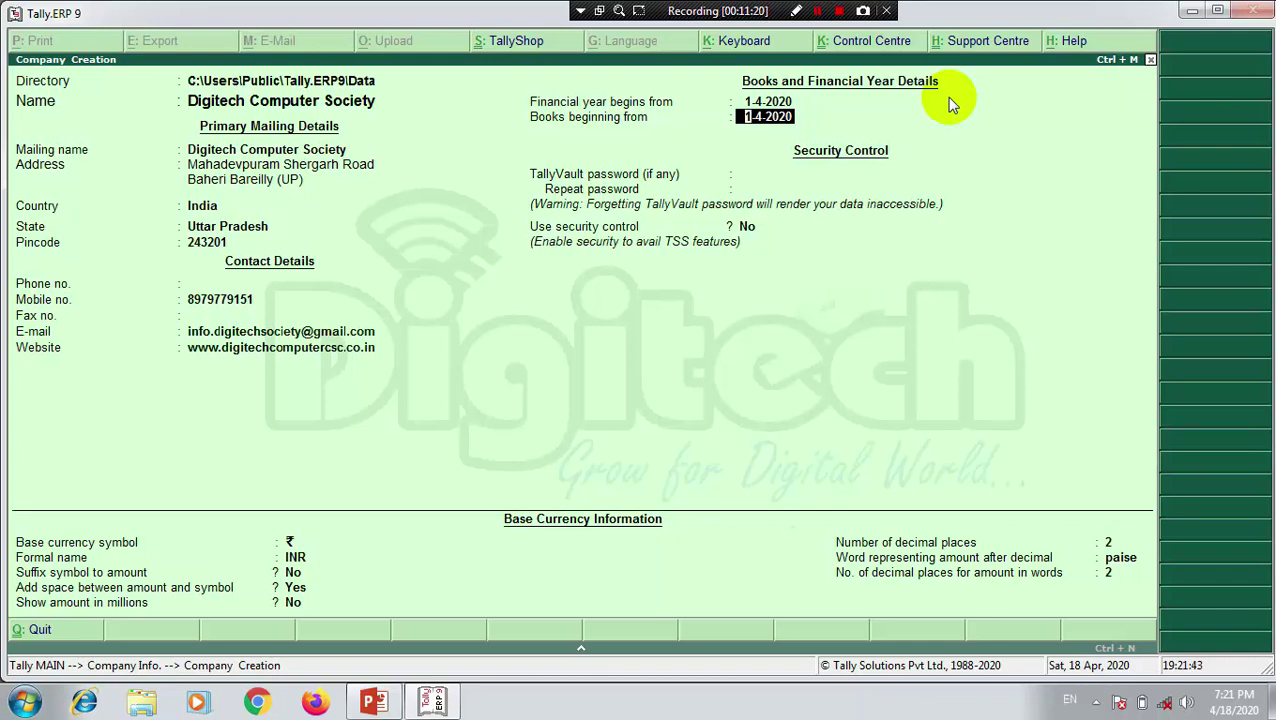
{"action": "key", "text": "Return"}
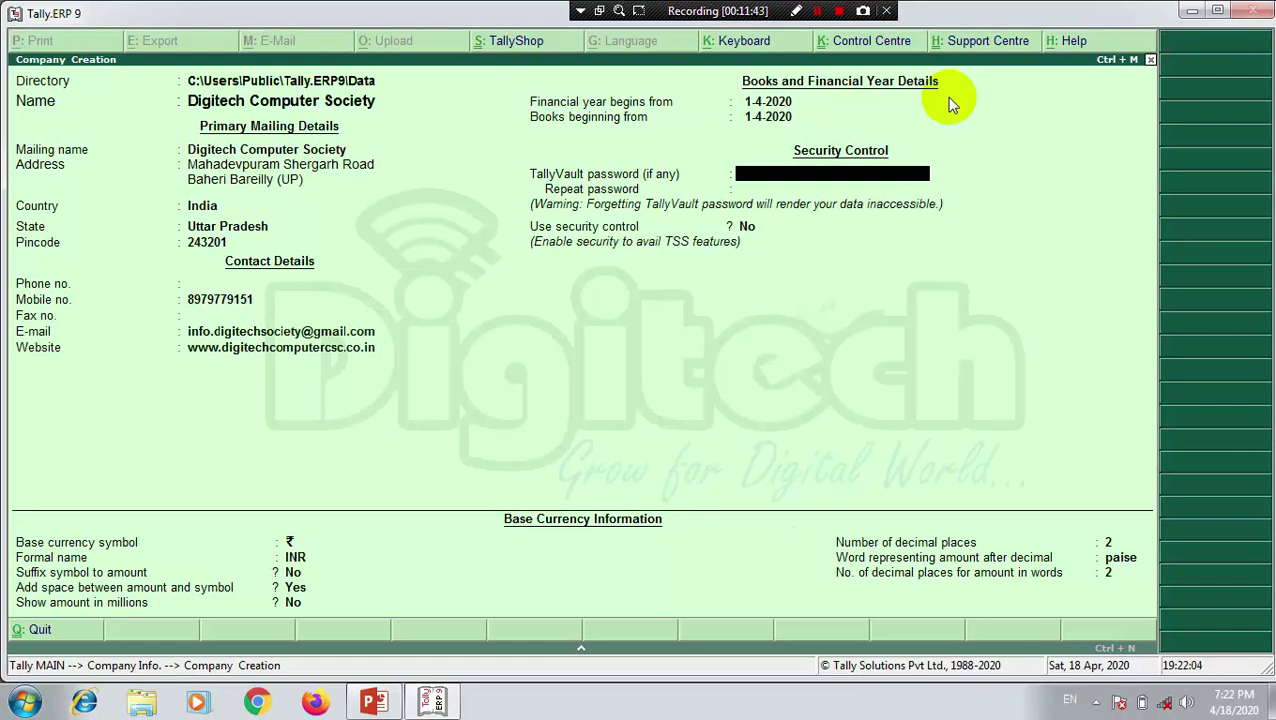
{"action": "key", "text": "Return"}
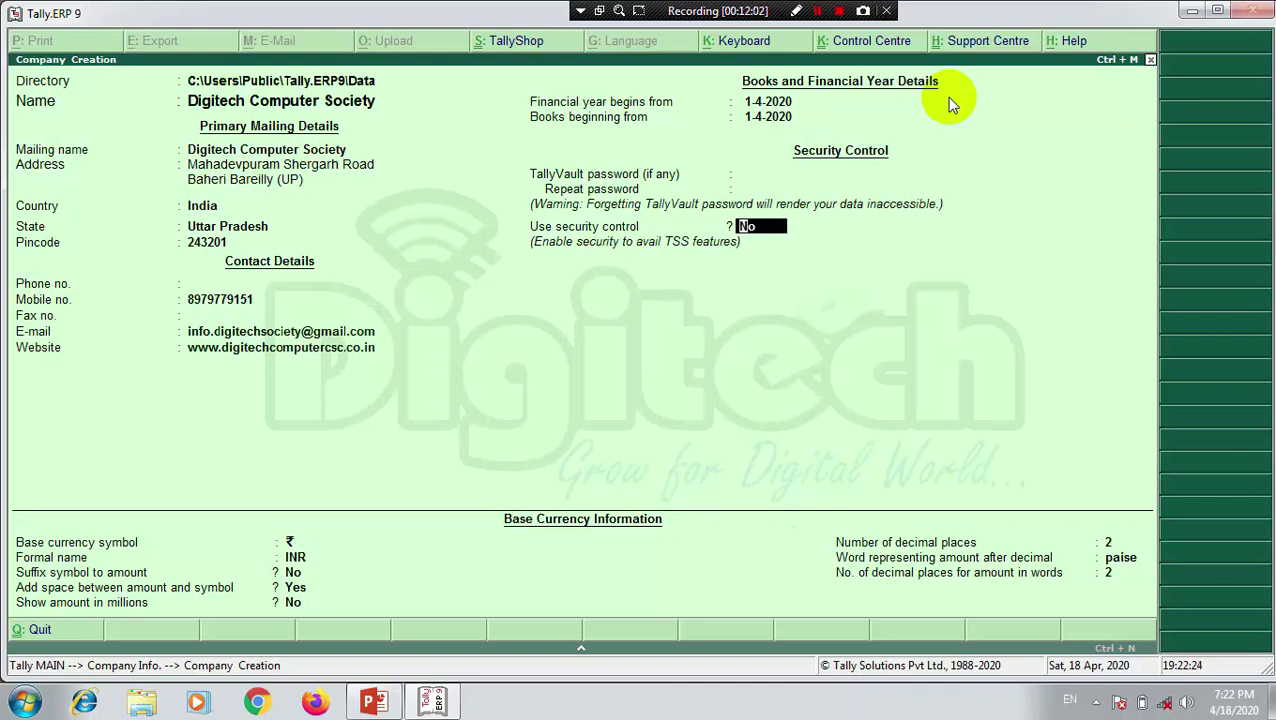
{"action": "key", "text": "Return"}
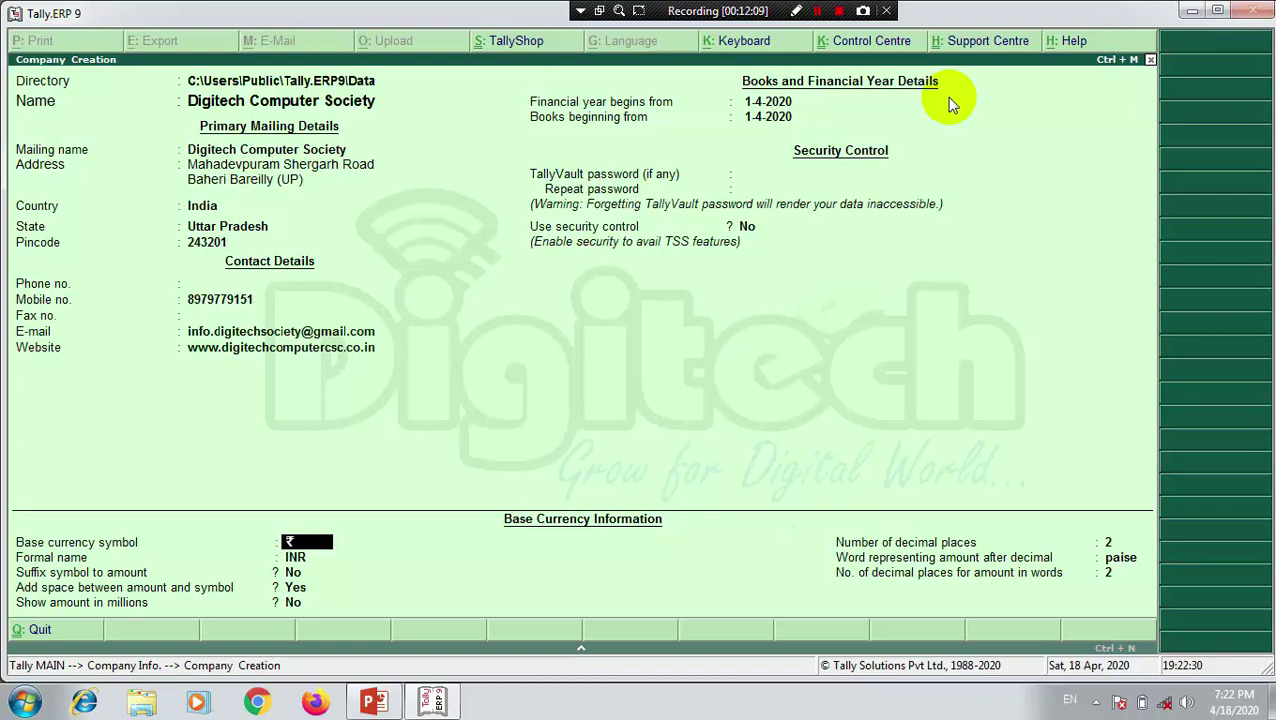
Step: Keep the ₹/INR currency defaults with 2 decimal places and paise, reaching Accept?
{"action": "key", "text": "Return"}
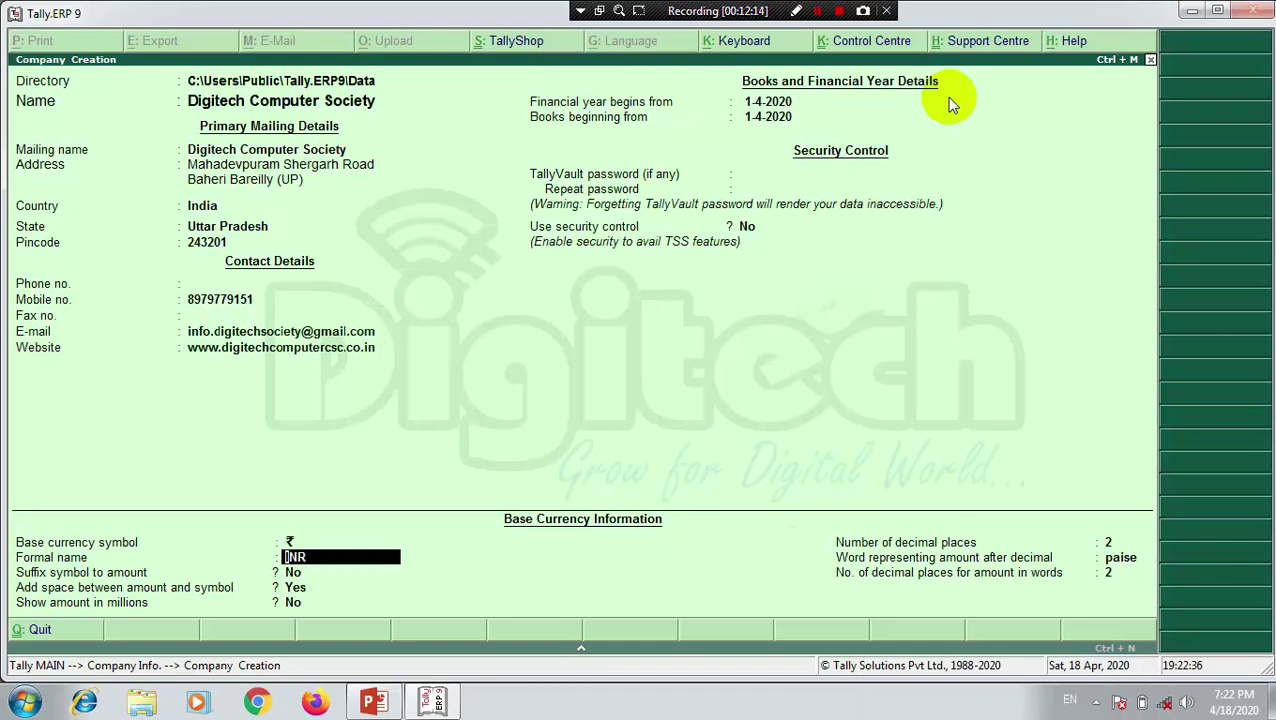
{"action": "key", "text": "Return"}
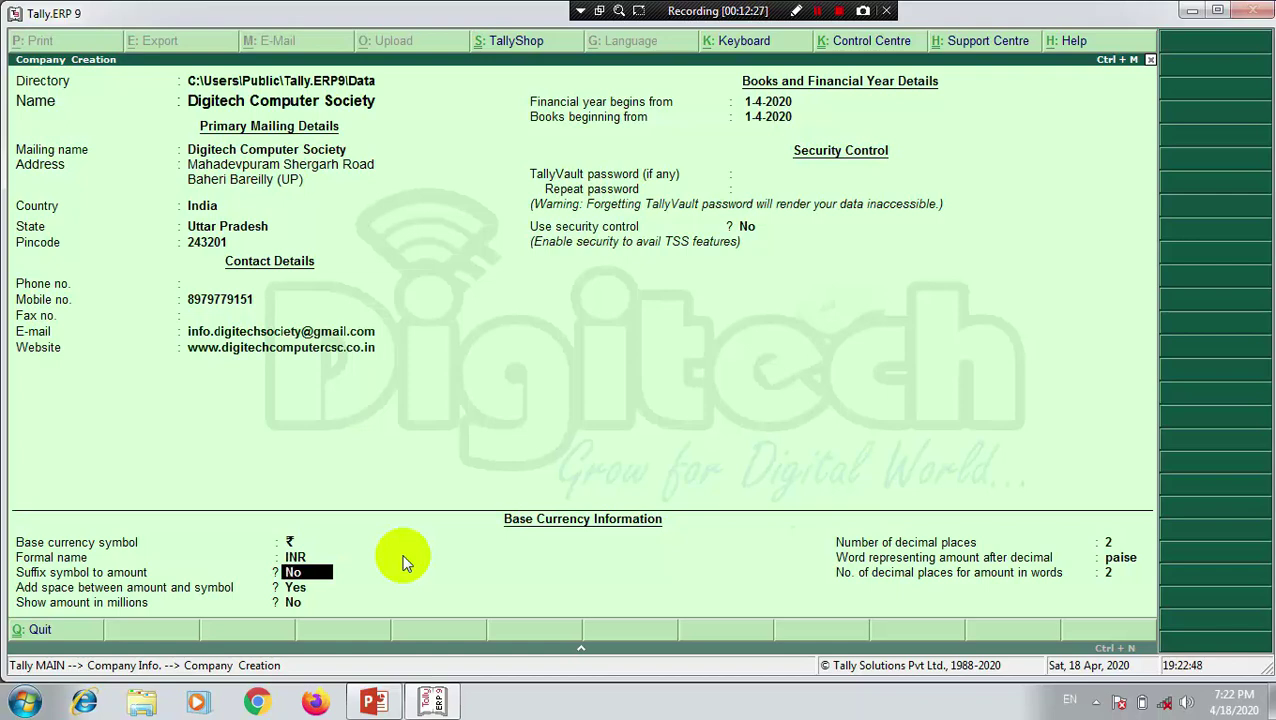
{"action": "key", "text": "Return"}
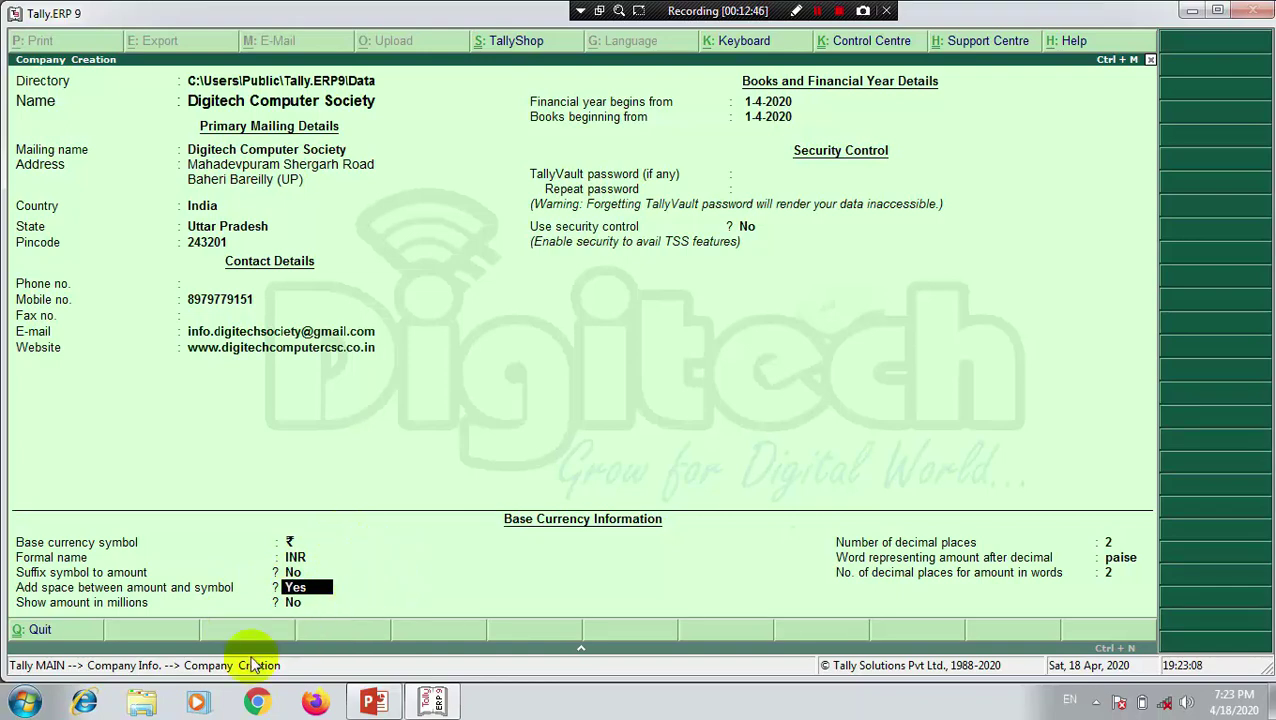
{"action": "key", "text": "Return"}
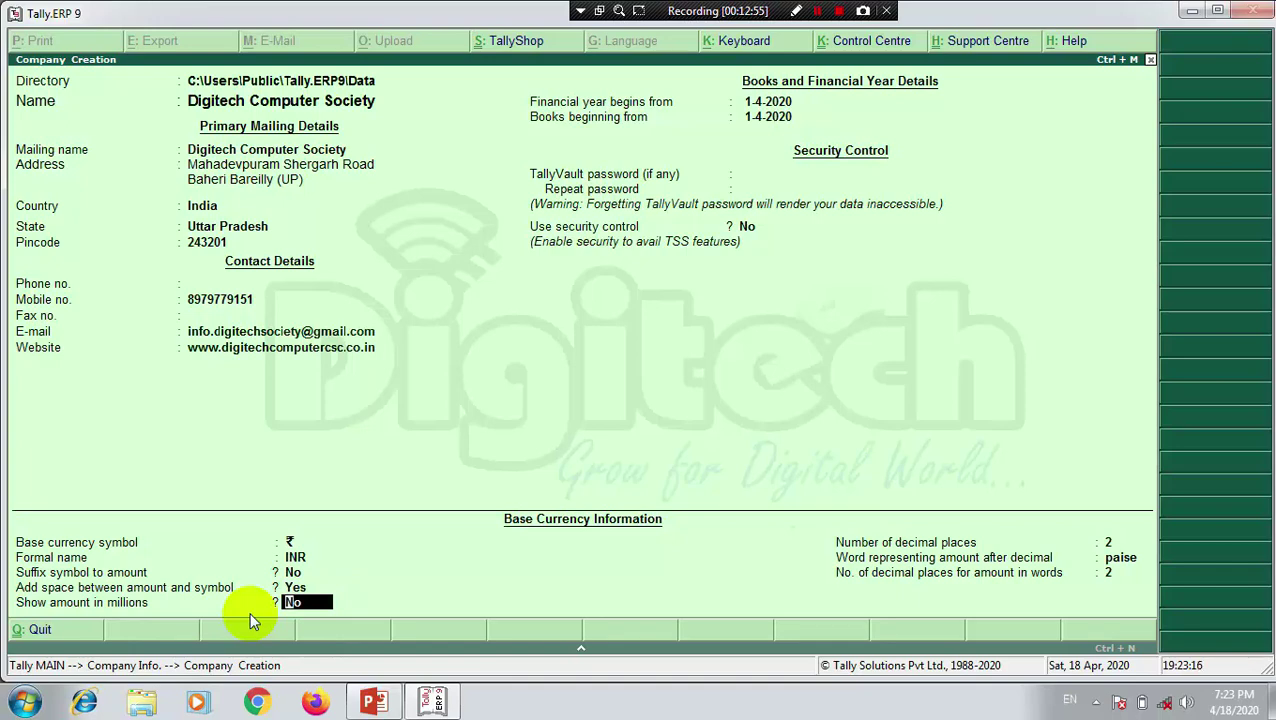
{"action": "key", "text": "Return"}
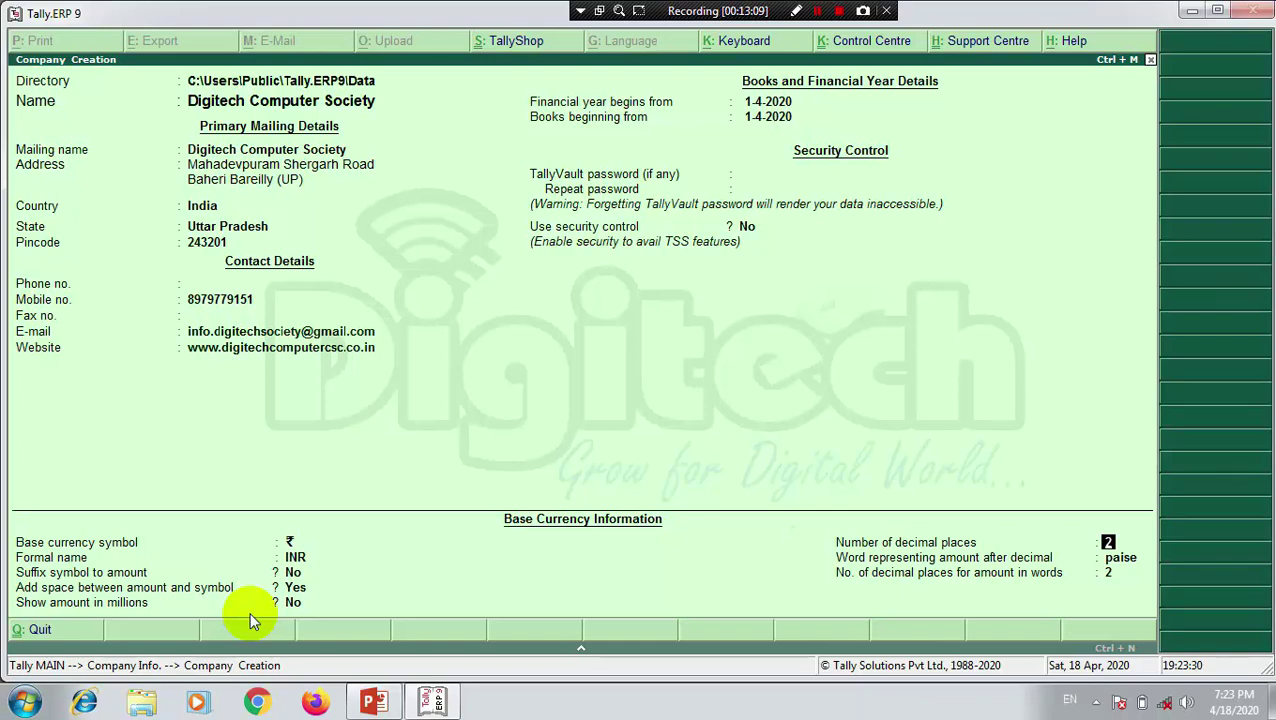
{"action": "key", "text": "Return"}
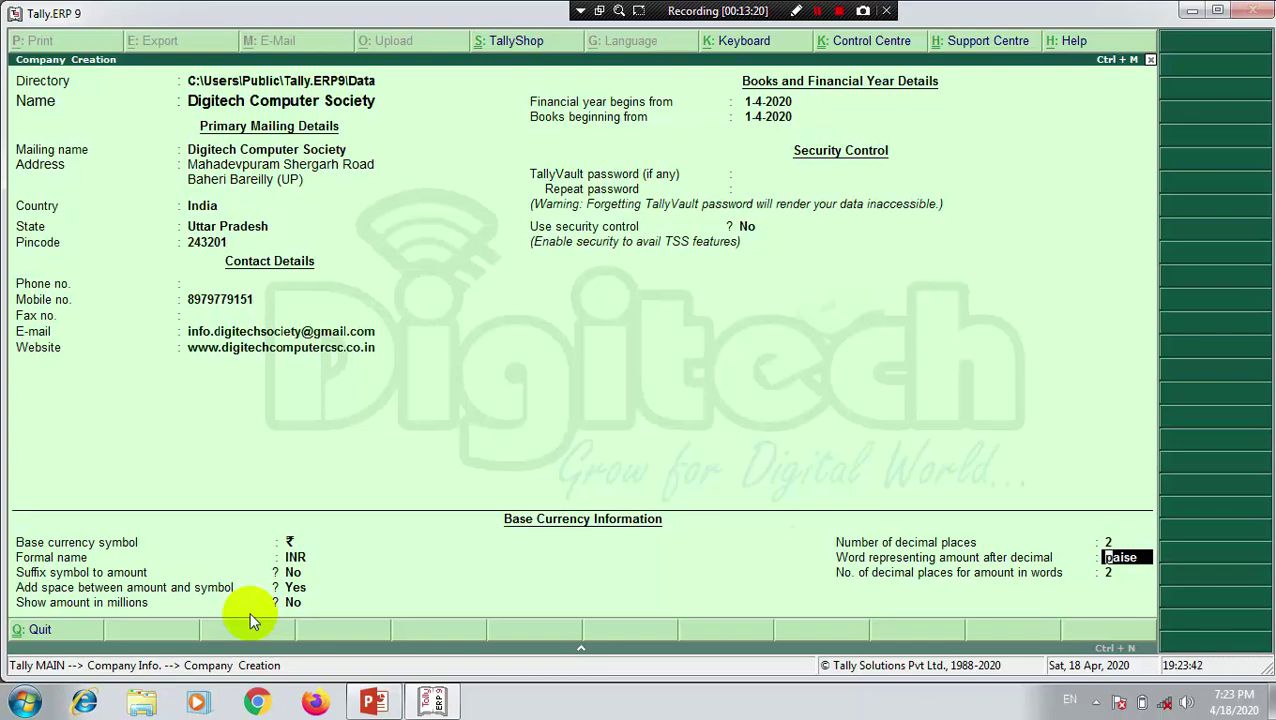
{"action": "key", "text": "Return"}
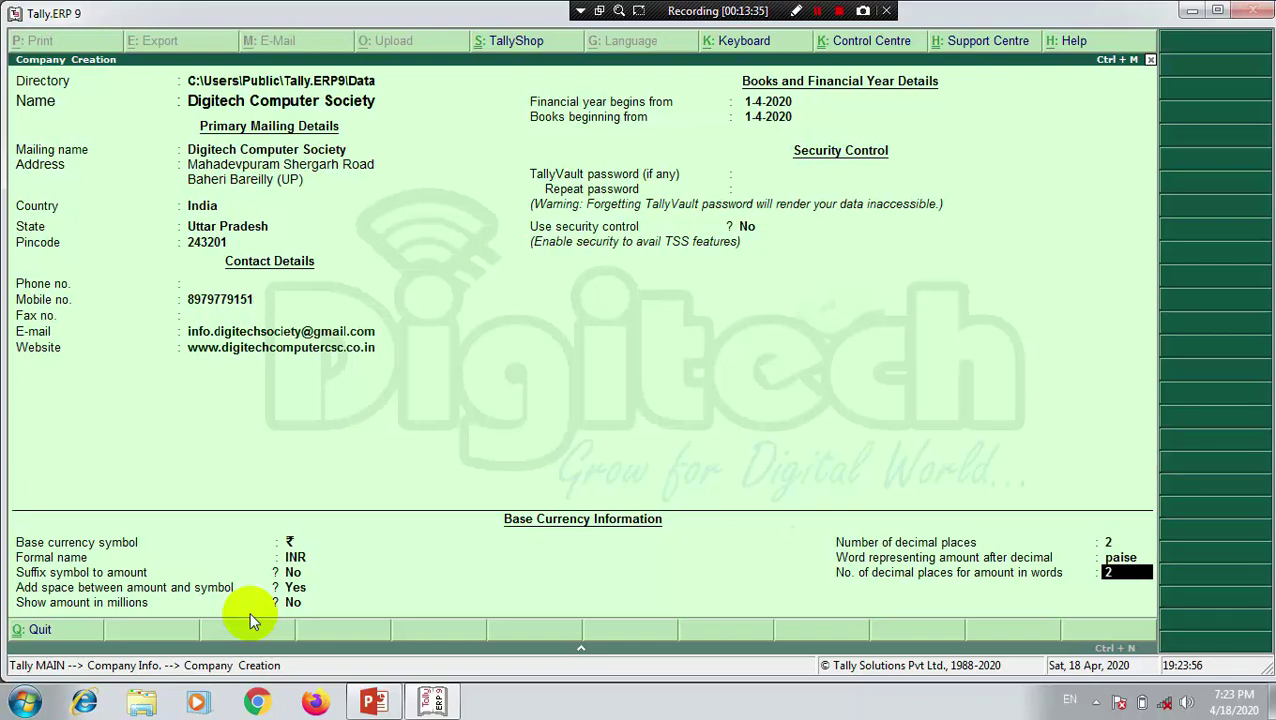
{"action": "key", "text": "Return"}
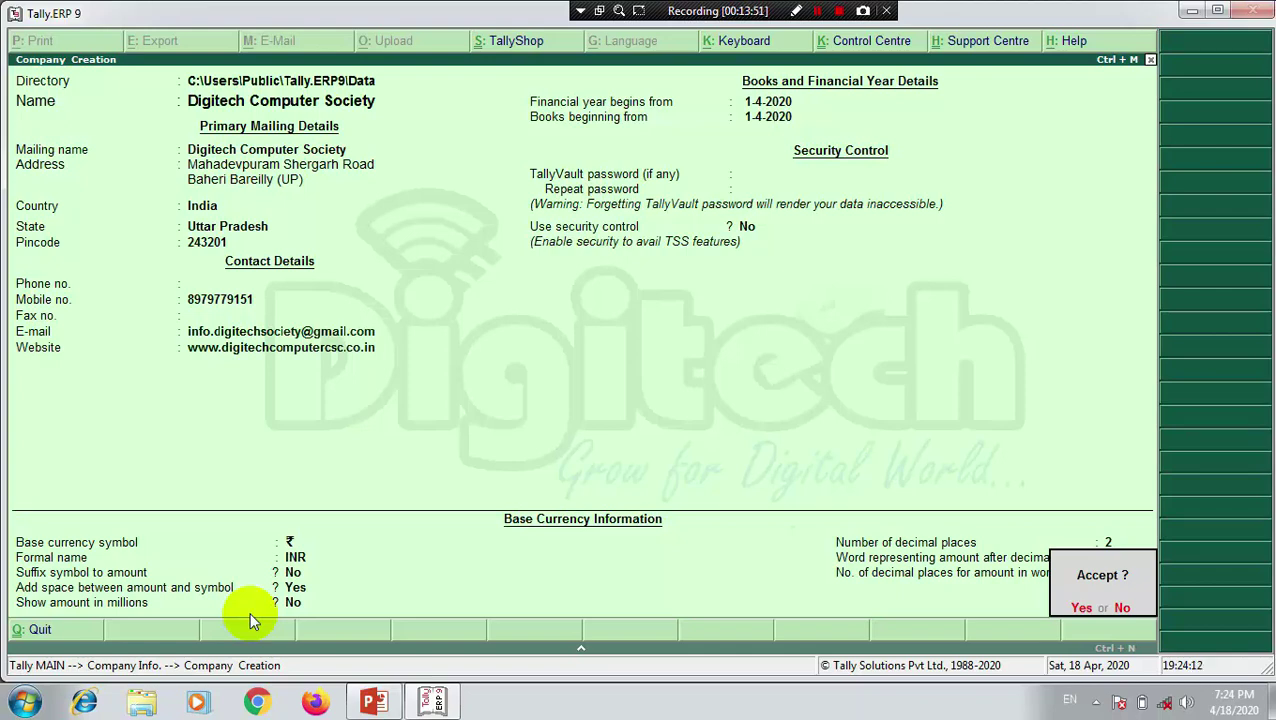
Step: Save Digitech Computer Society and show the List of Companies
{"action": "key", "text": "y"}
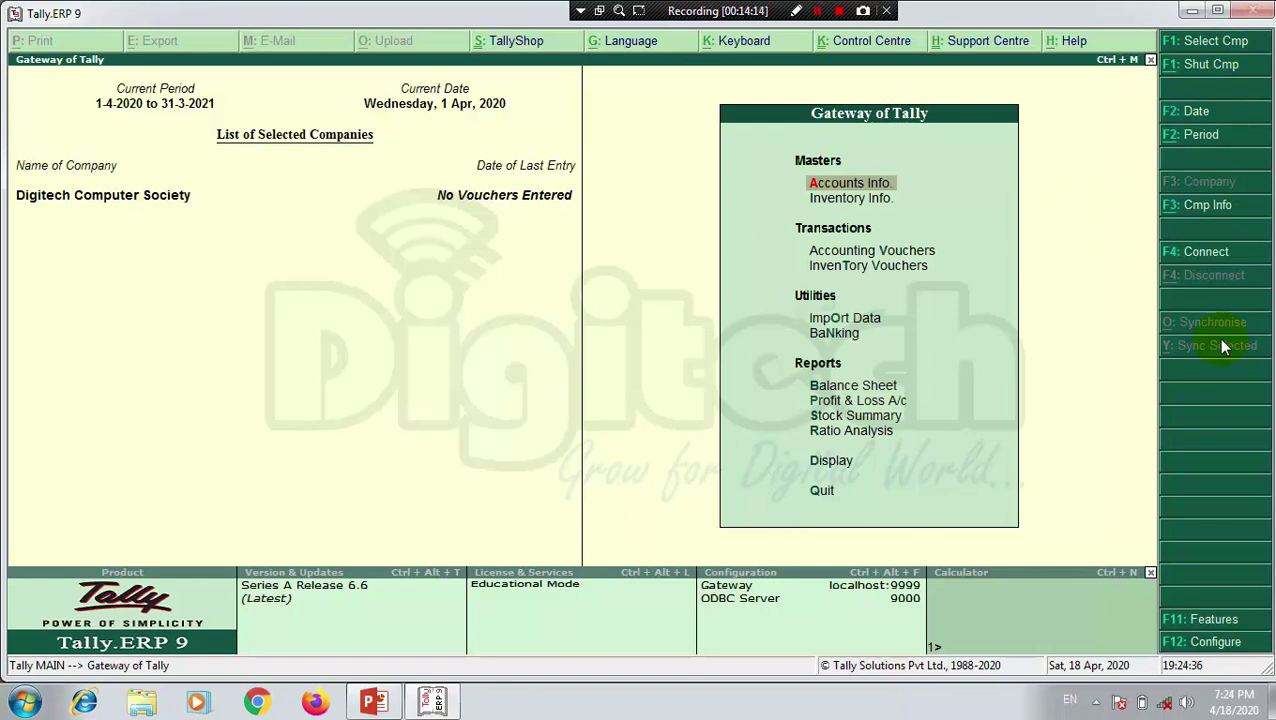
{"action": "left_click", "coordinate": [1205, 41]}
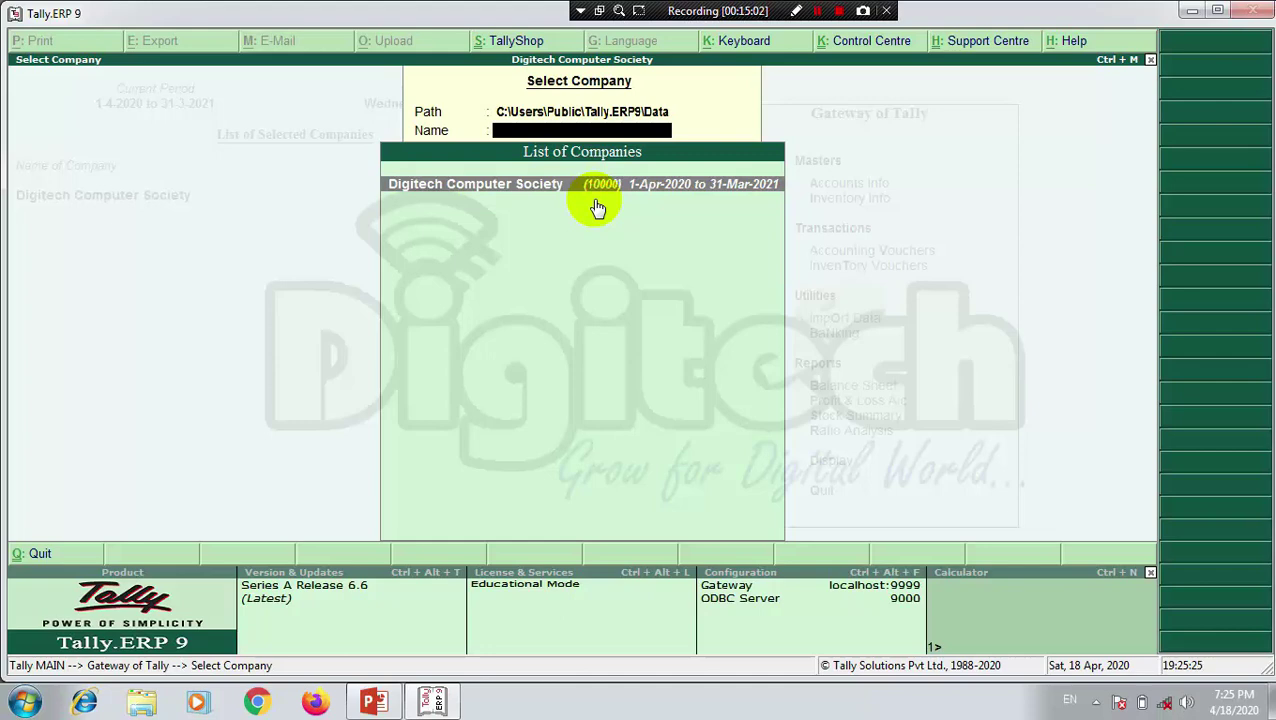
Step: Load Digitech Computer Society, shut it, reload it, and shut it again
{"action": "left_click", "coordinate": [594, 199]}
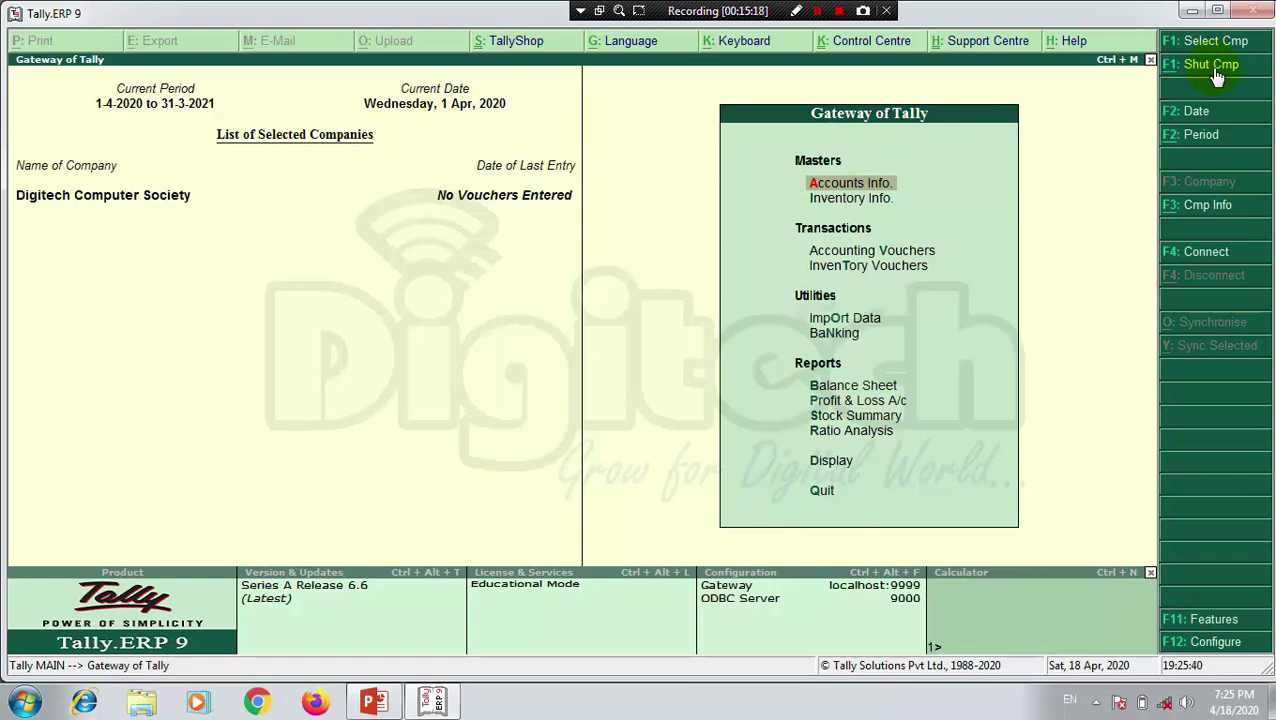
{"action": "left_click", "coordinate": [1215, 73]}
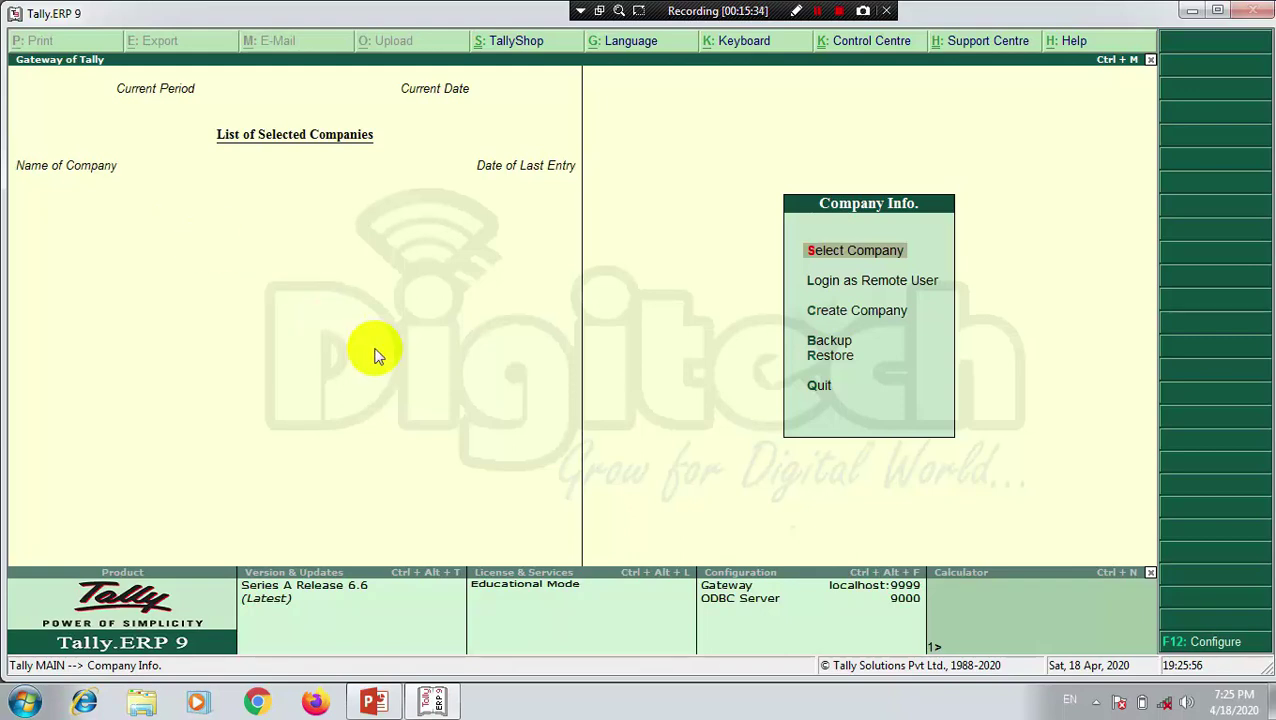
{"action": "left_click", "coordinate": [853, 251]}
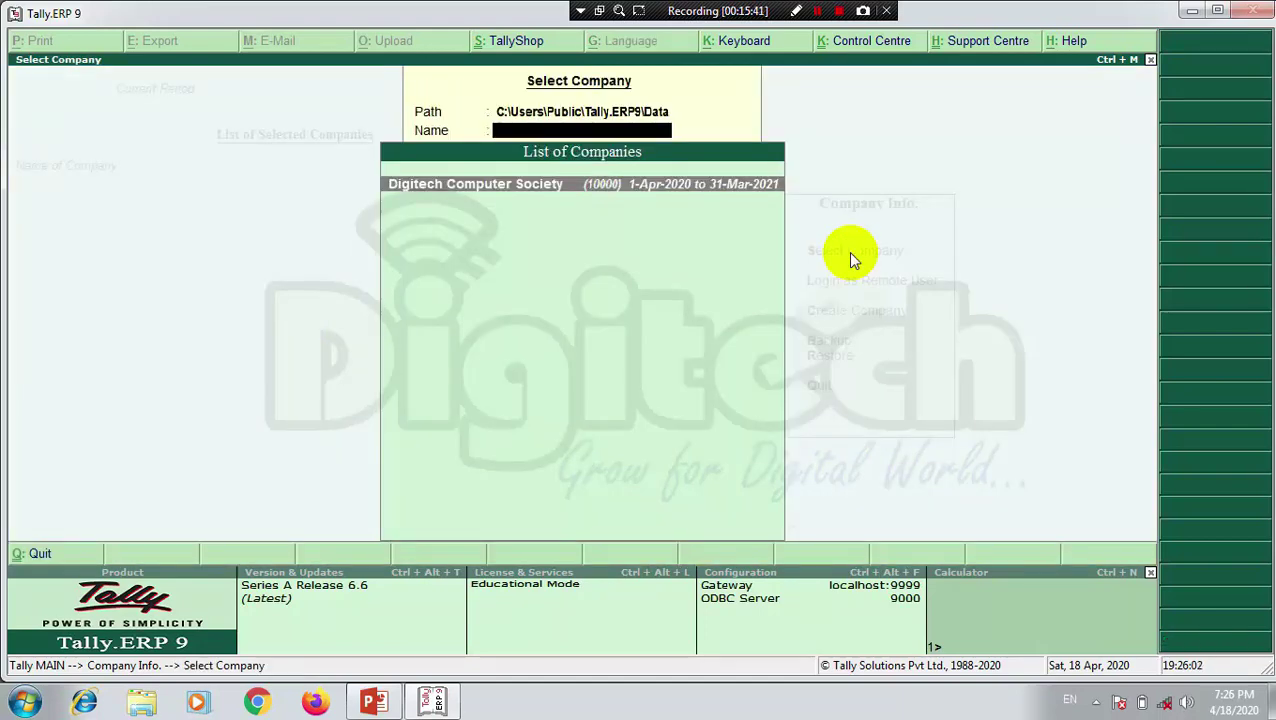
{"action": "key", "text": "Return"}
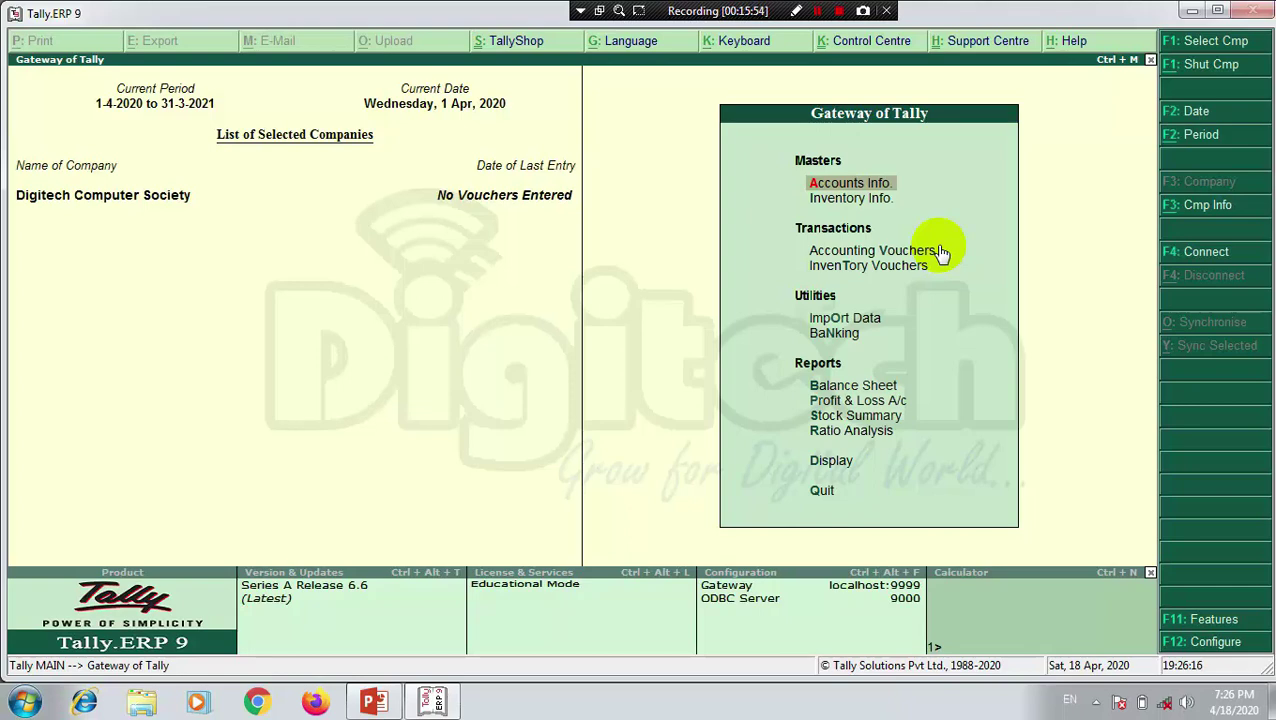
{"action": "key", "text": "alt+F3"}
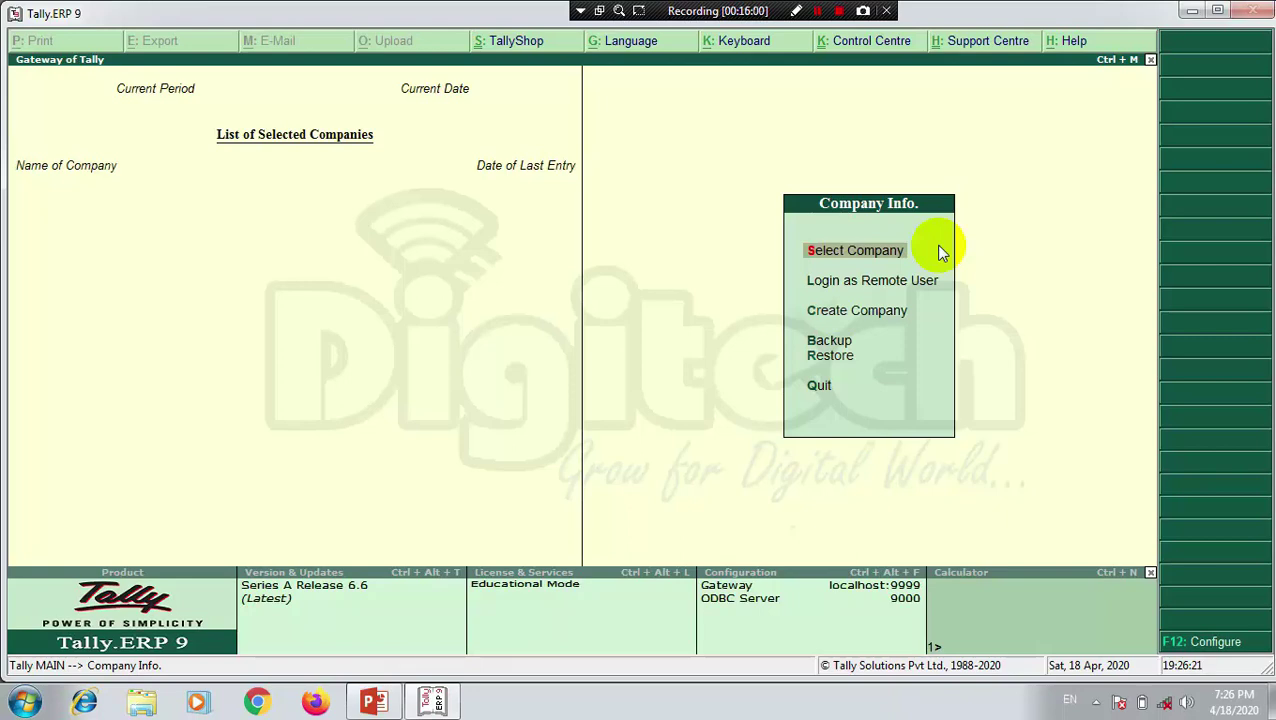
Step: Quit Tally.ERP 9 from the Company Info. menu, confirming Yes at the Quit? prompt
{"action": "key", "text": "alt+F3"}
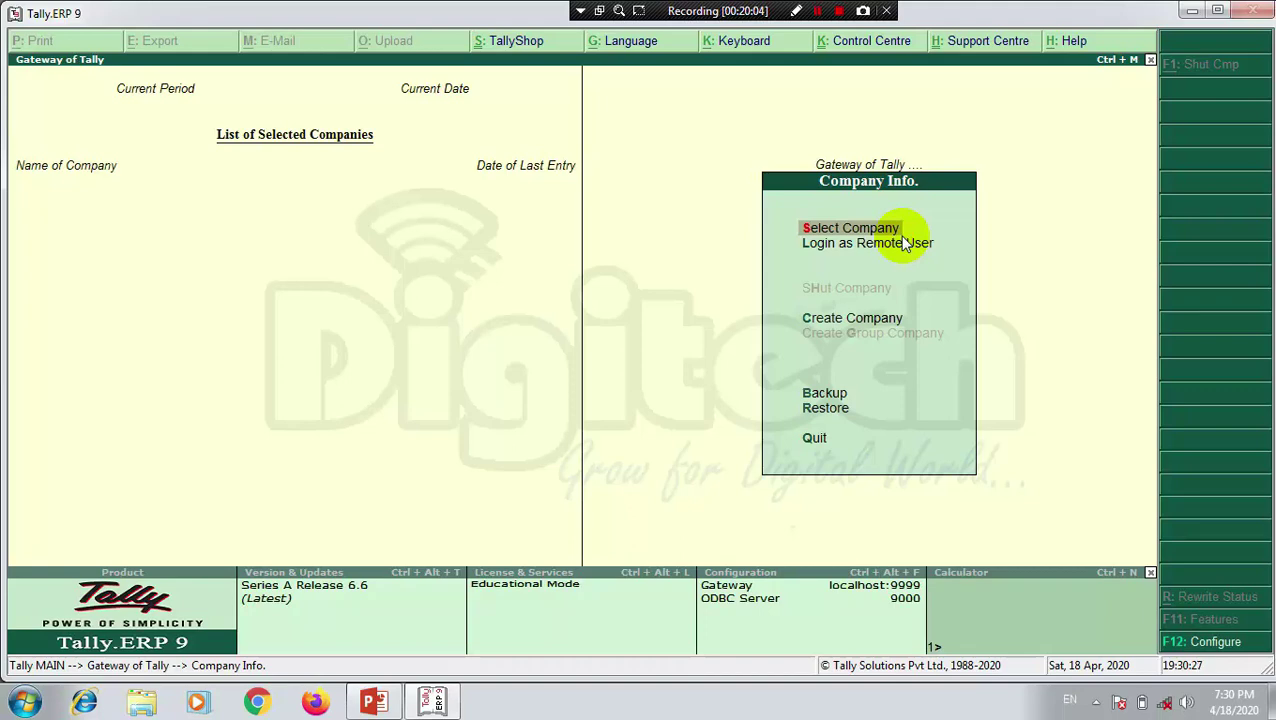
{"action": "key", "text": "Down"}
{"action": "key", "text": "Down"}
{"action": "key", "text": "Down"}
{"action": "key", "text": "Down"}
{"action": "key", "text": "Down"}
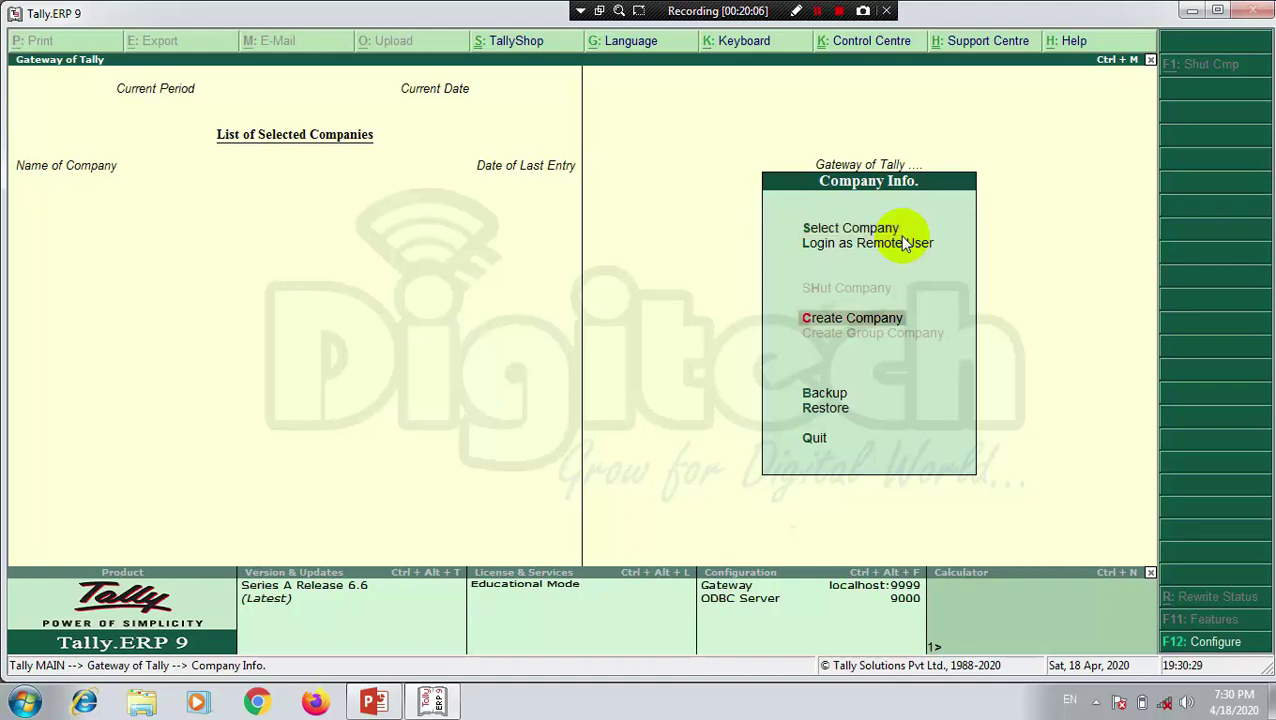
{"action": "key", "text": "Return"}
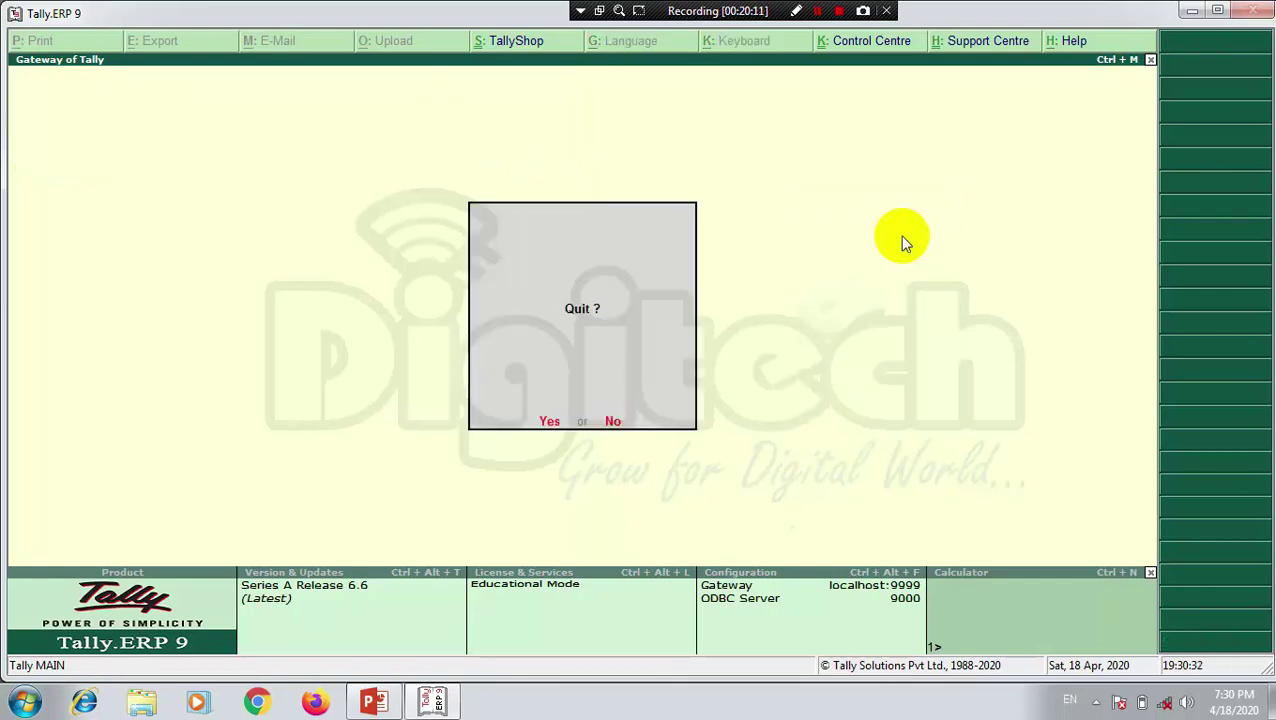
{"action": "key", "text": "Return"}
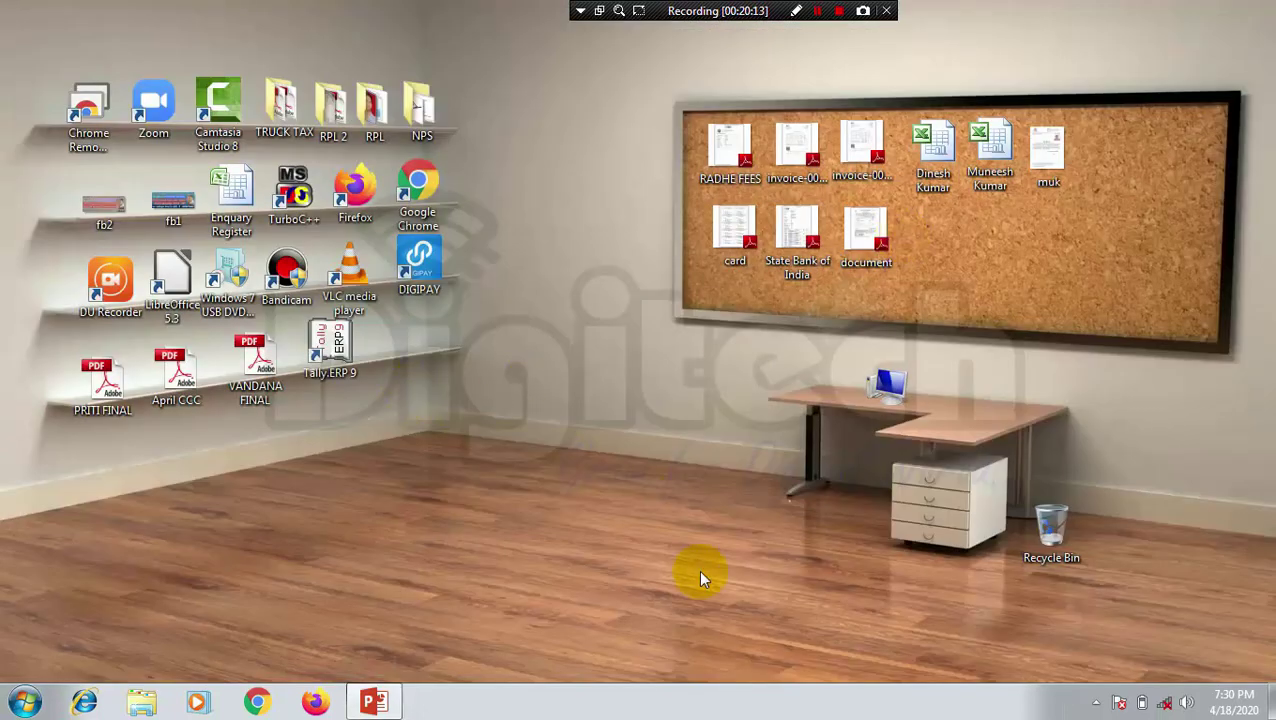
Step: Browse to C:\Users\Public\Tally.ERP9\Data\10000 to view its 12 company data files, then close Explorer
{"action": "double_click", "coordinate": [875, 385]}
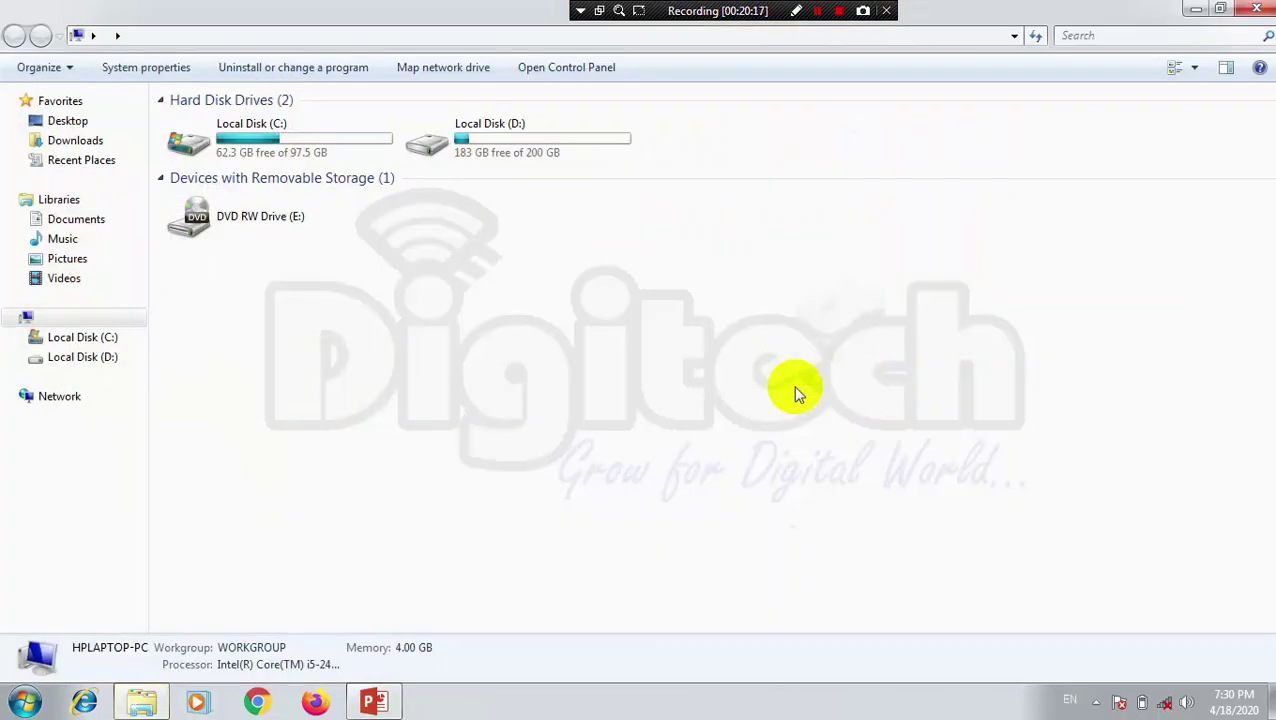
{"action": "double_click", "coordinate": [262, 140]}
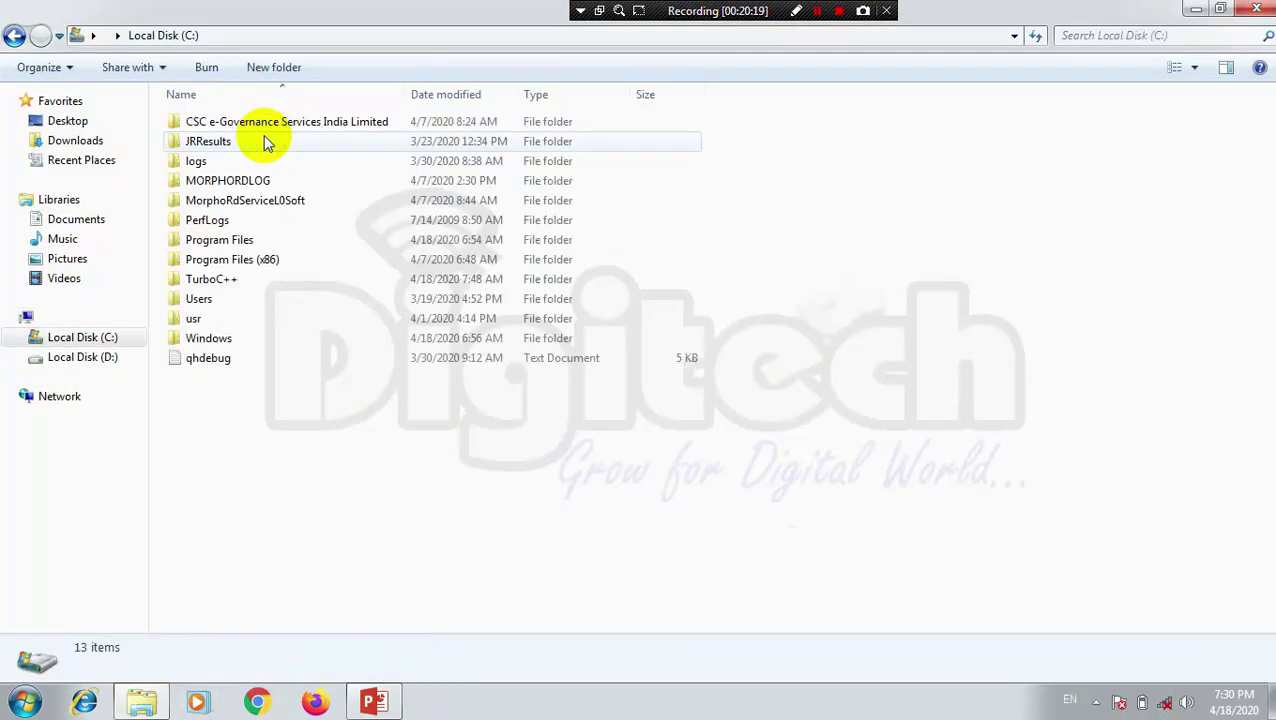
{"action": "double_click", "coordinate": [238, 297]}
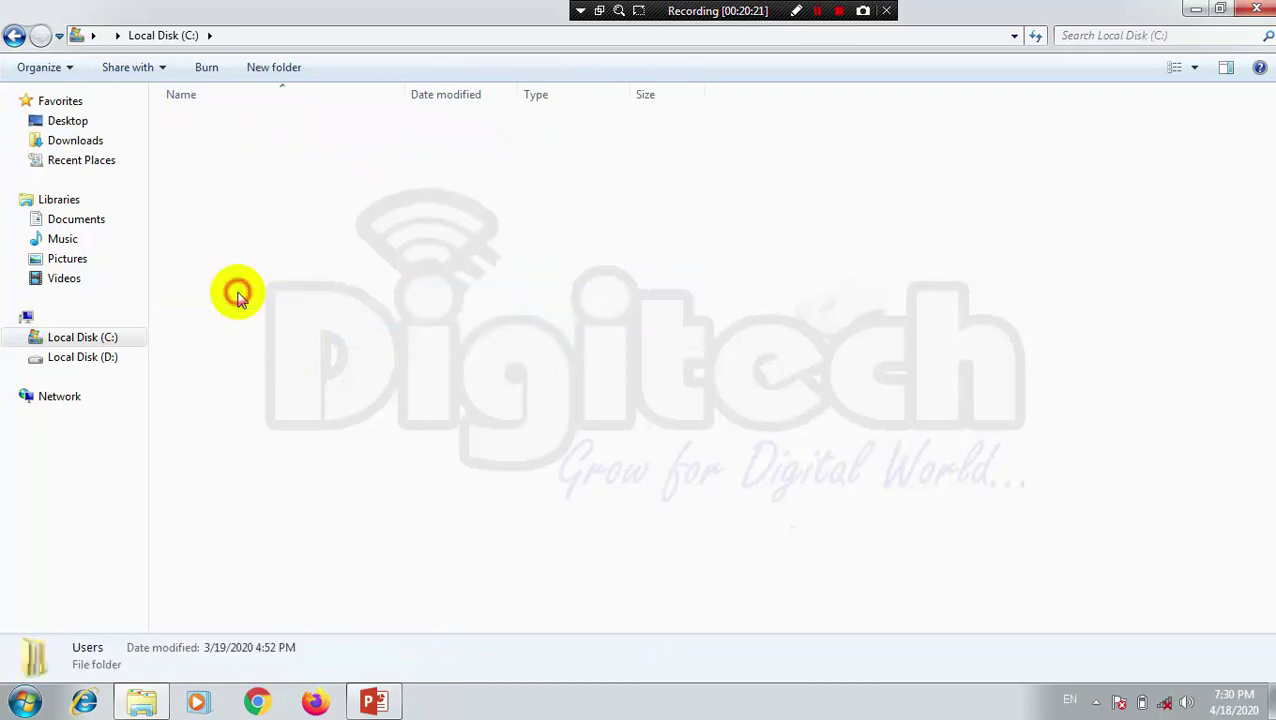
{"action": "double_click", "coordinate": [292, 141]}
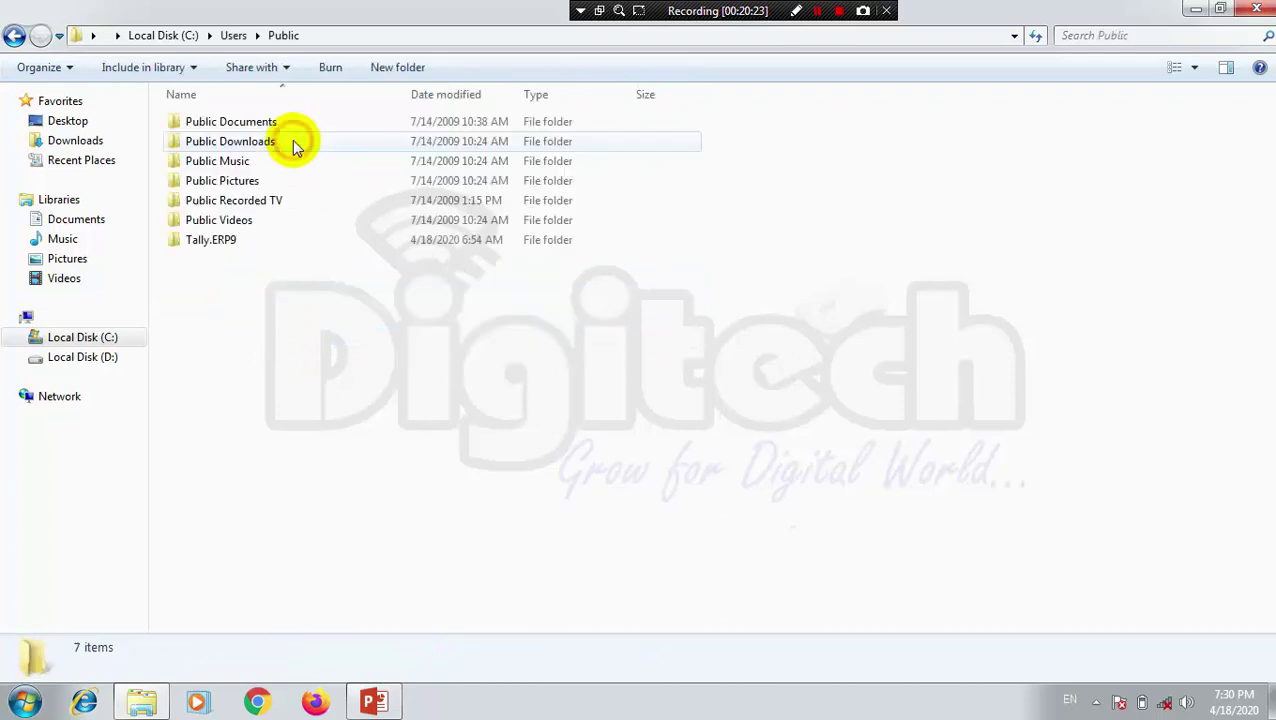
{"action": "double_click", "coordinate": [216, 240]}
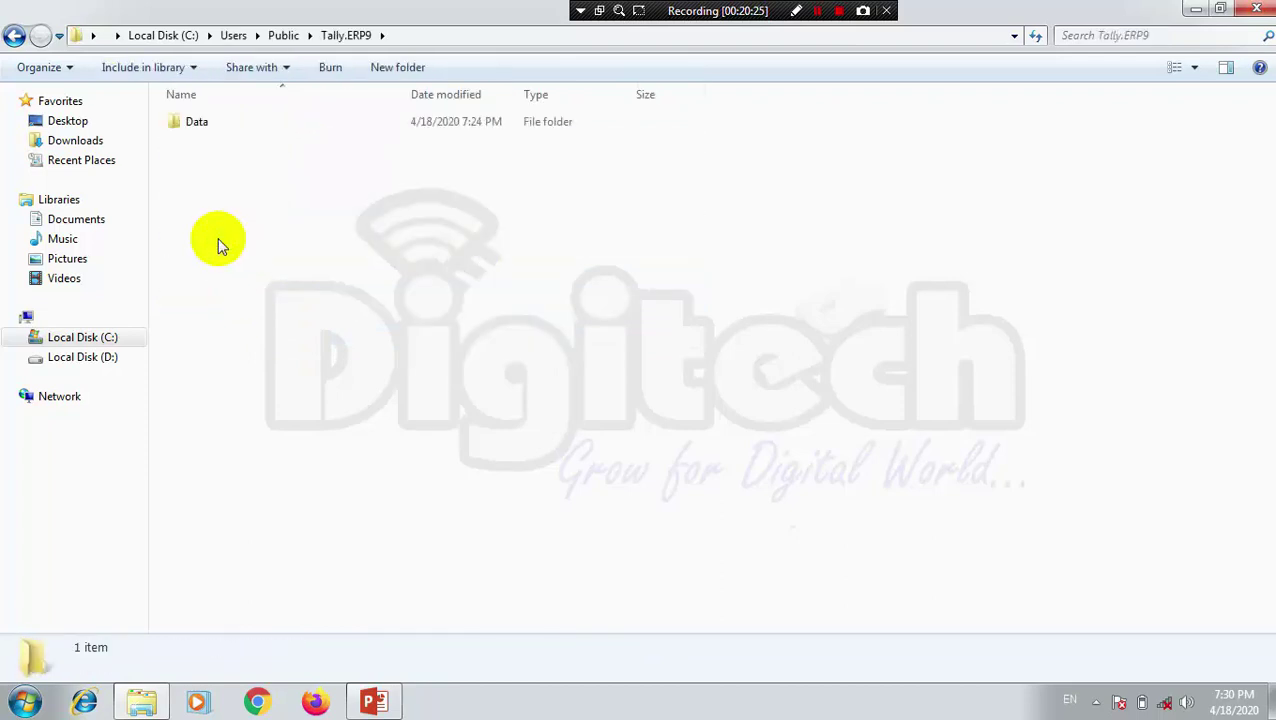
{"action": "double_click", "coordinate": [241, 131]}
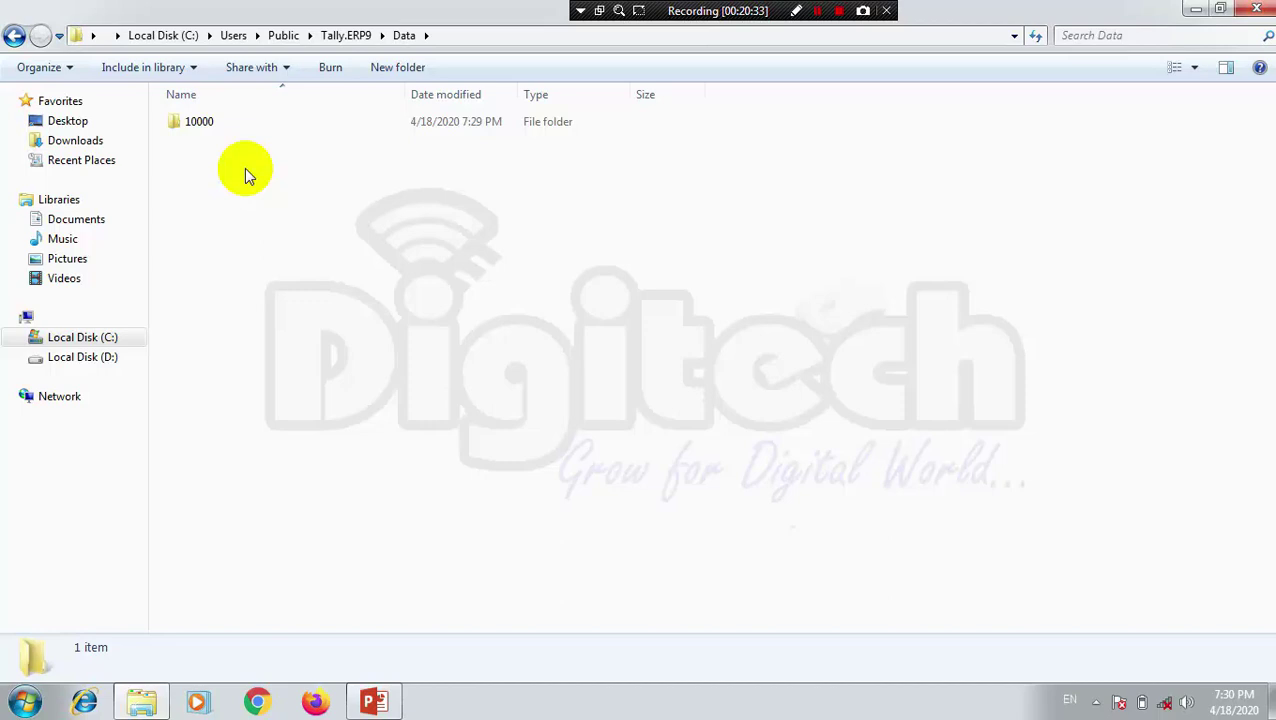
{"action": "double_click", "coordinate": [211, 121]}
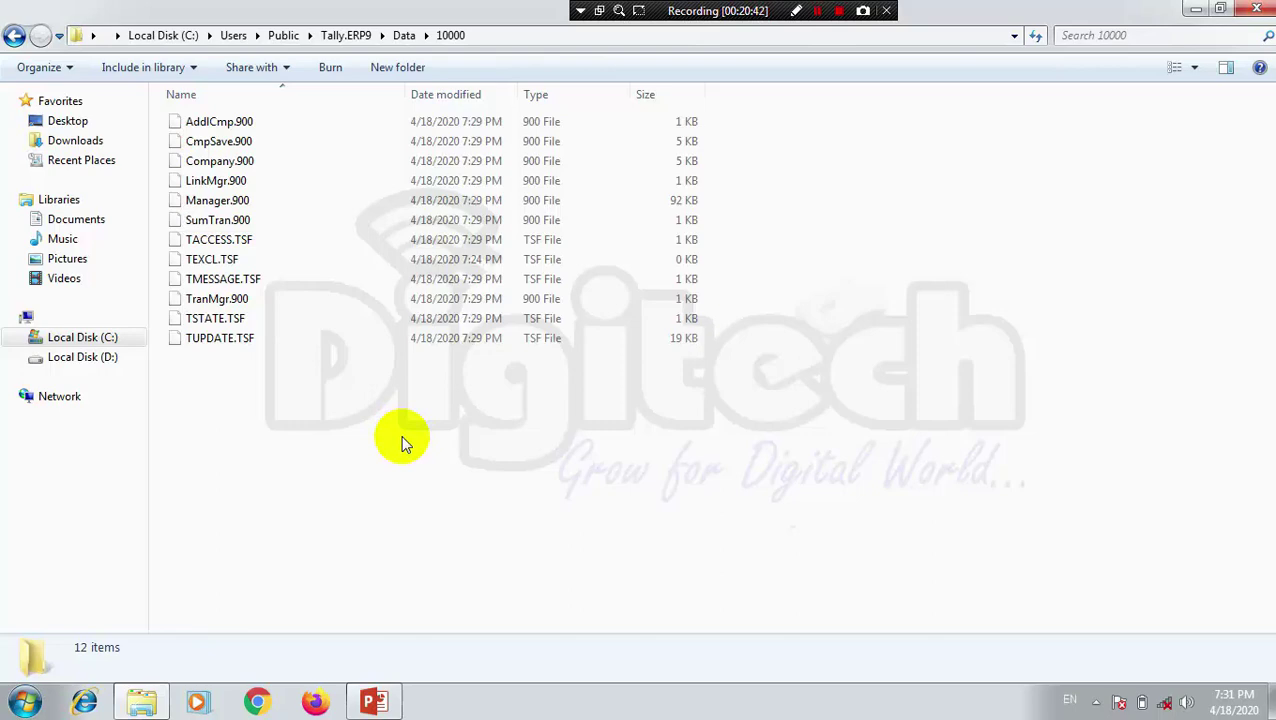
{"action": "left_click", "coordinate": [1257, 10]}
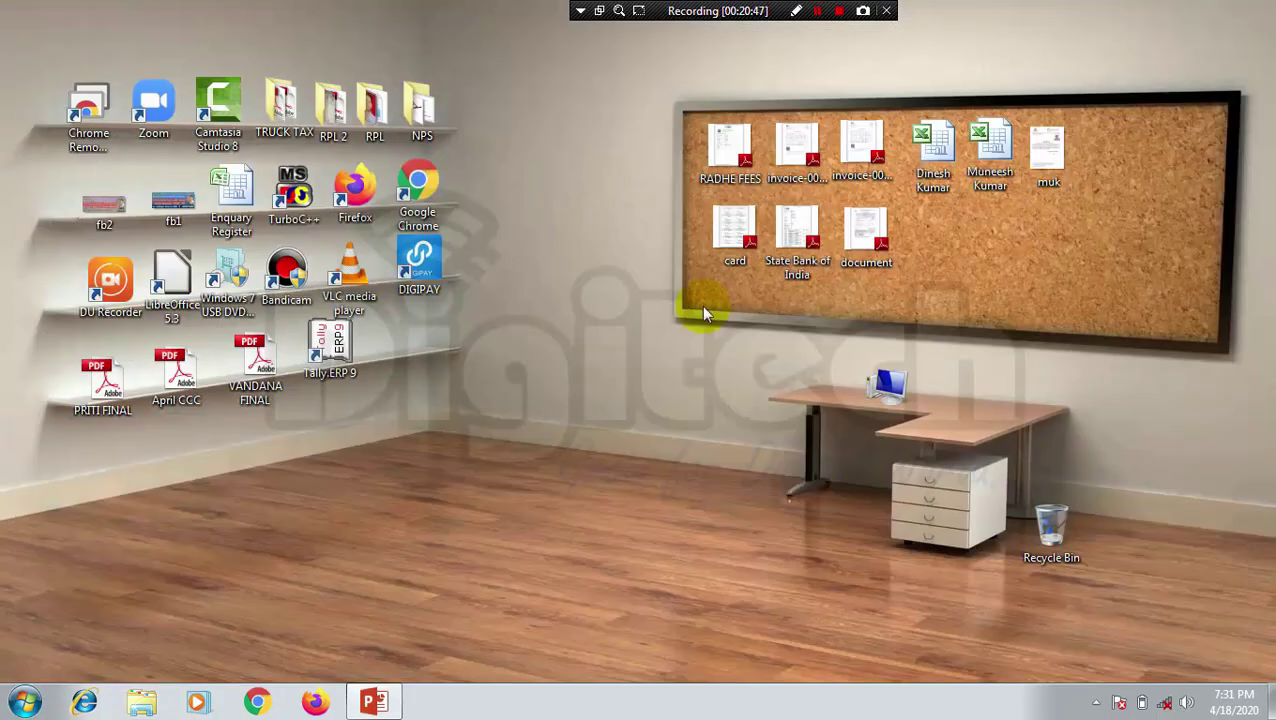